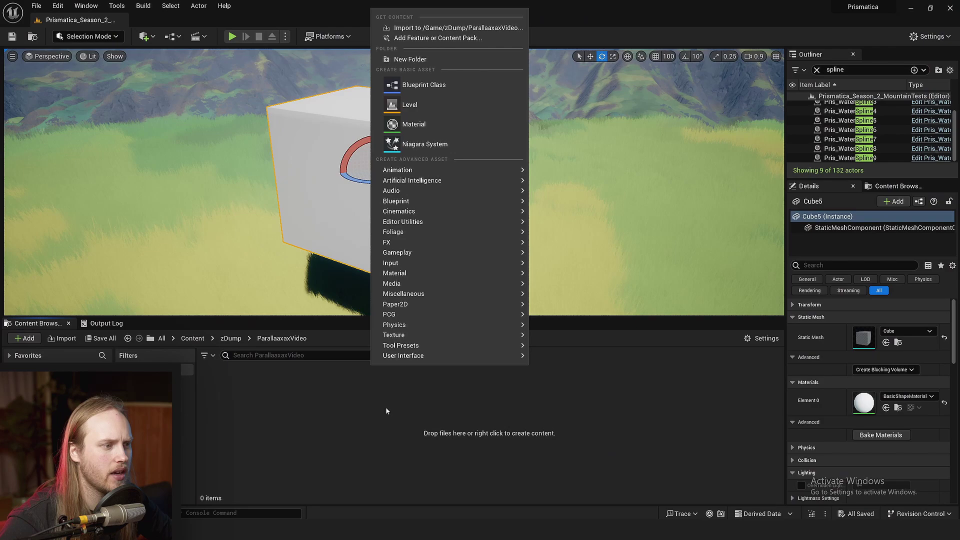
Create a new material named Yum and drop it onto the cube.
click(415, 124)
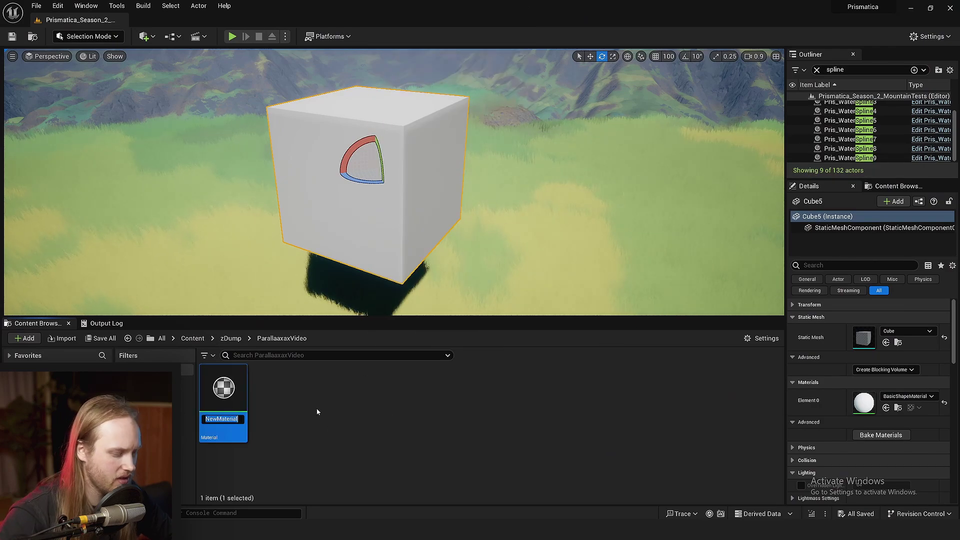
drag(217, 399, 369, 135)
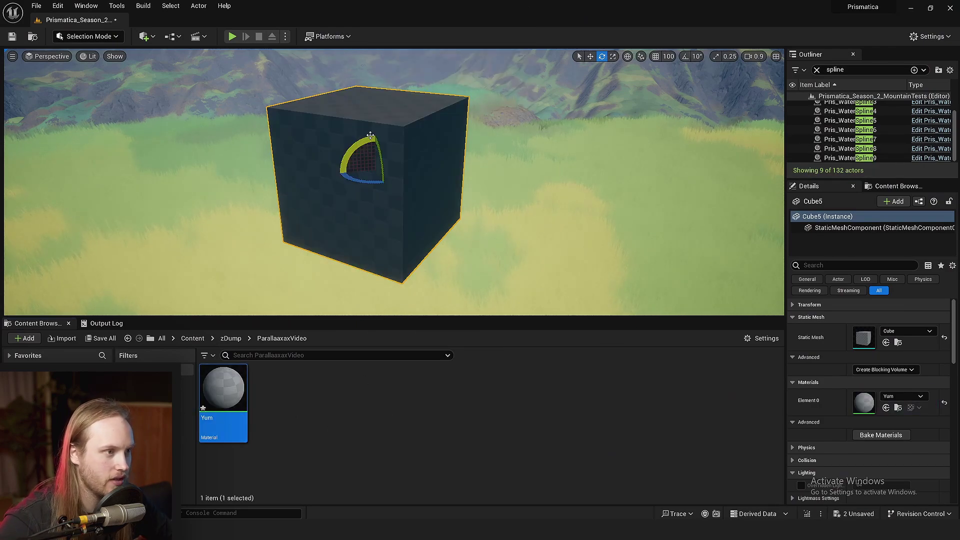
Add a Texture Sample using the stone path texture in the full-screen Yum editor.
double_click(210, 383)
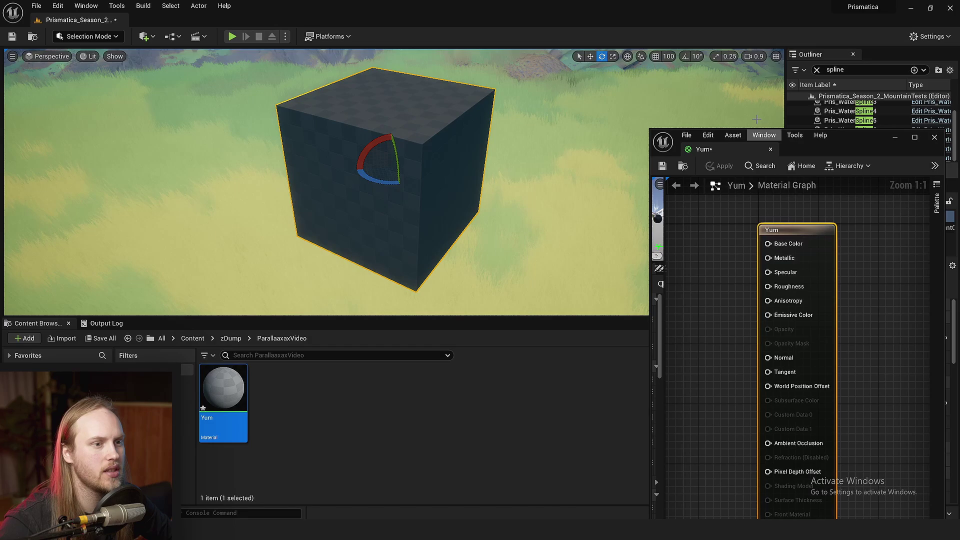
double_click(841, 136)
right_drag(410, 249, 430, 173)
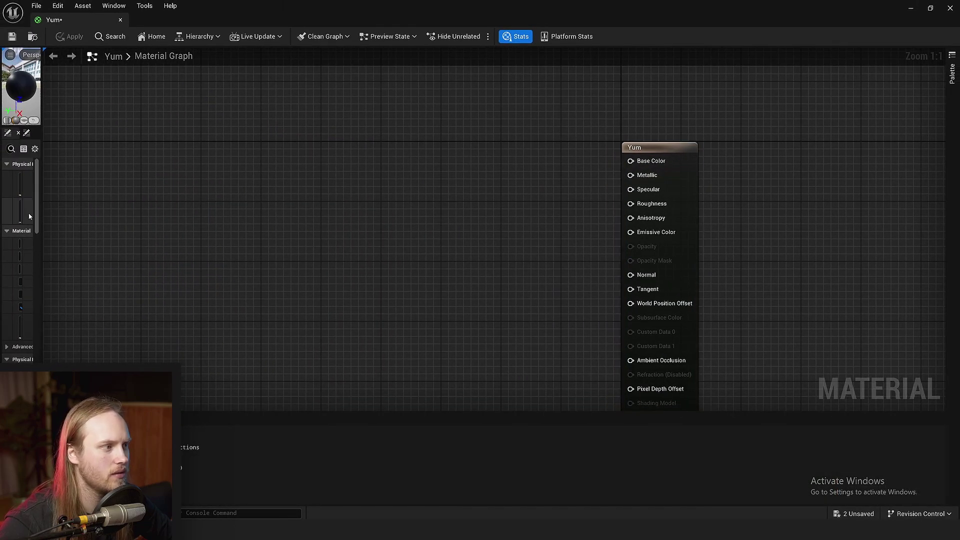
click(405, 193)
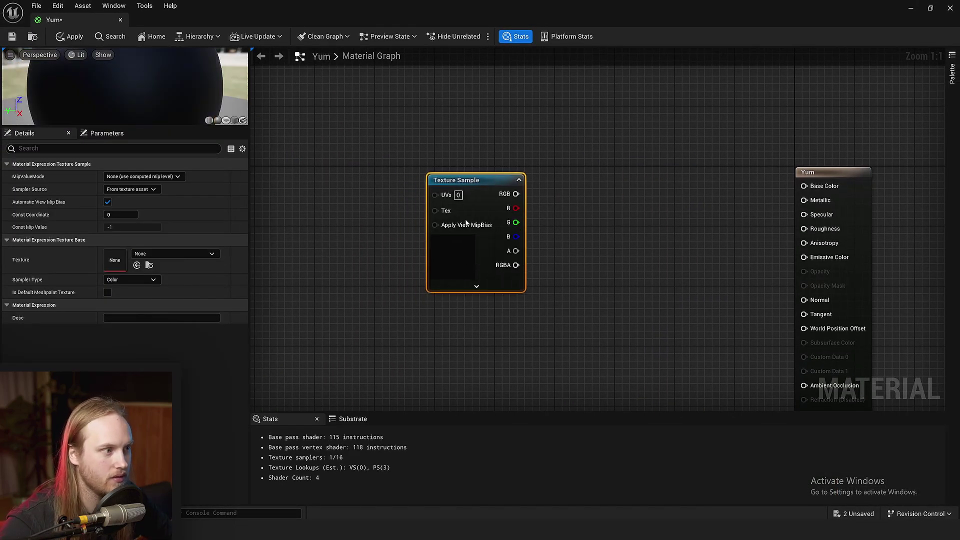
click(199, 255)
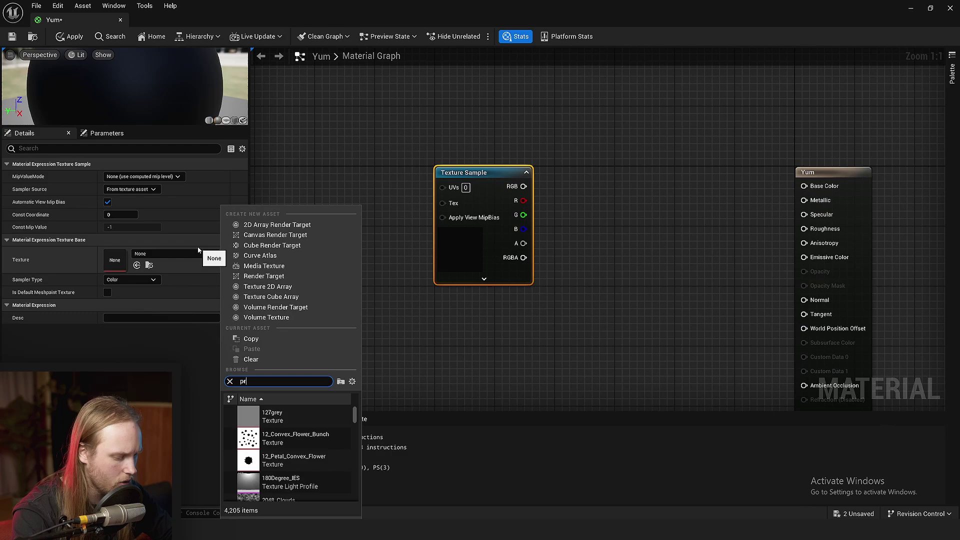
scroll(275, 446, down, 2)
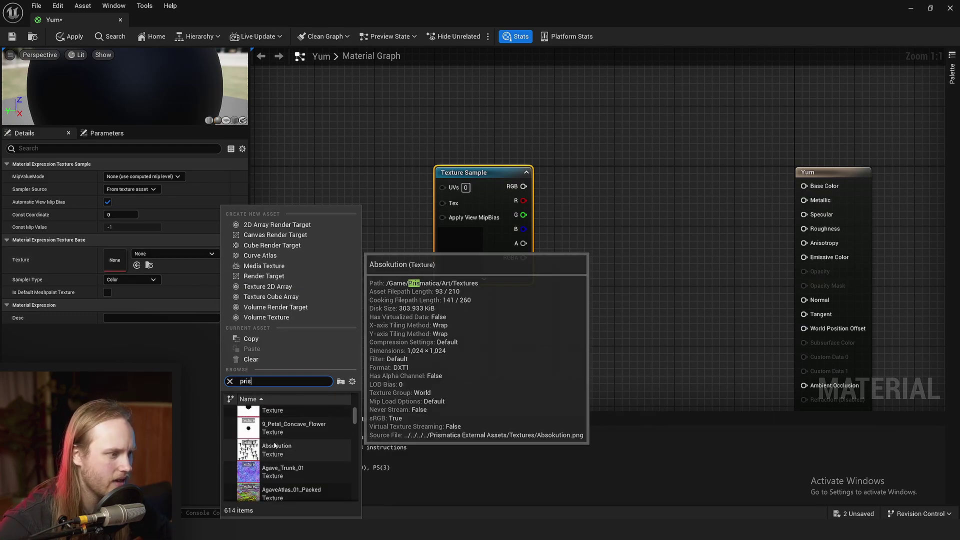
text(stone)
click(286, 434)
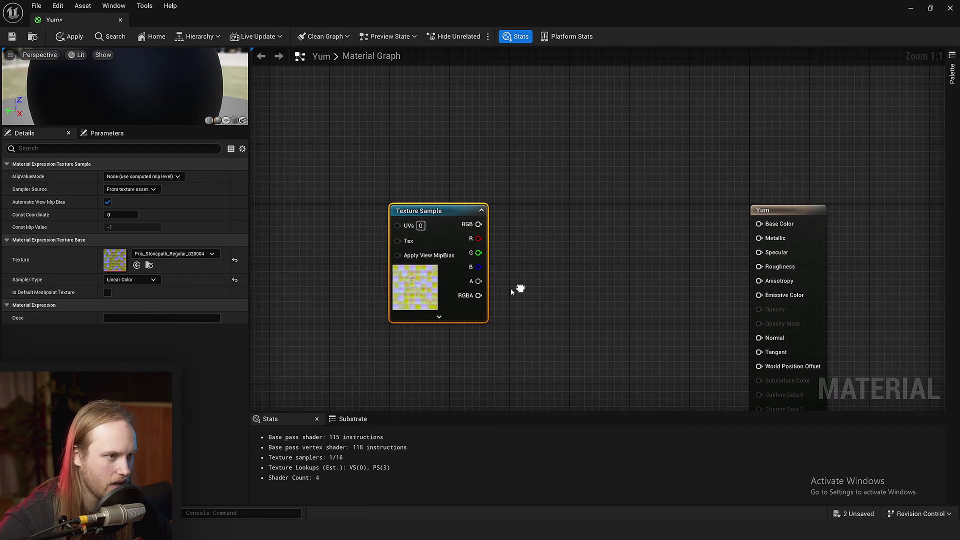
scroll(515, 290, up, 2)
scroll(488, 258, up, 1)
Route the texture's RGB through MF_UnpackNormal into the Normal input.
drag(446, 167, 519, 189)
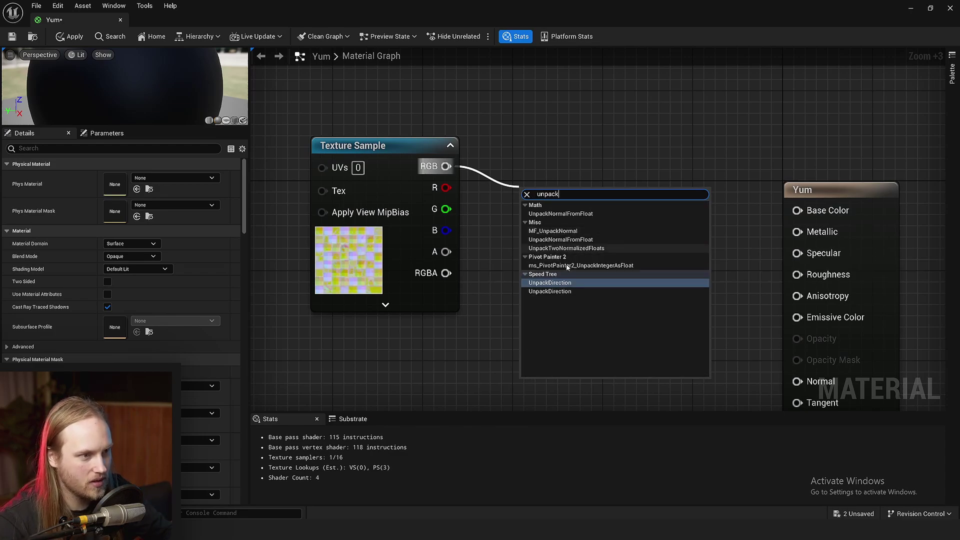
click(553, 230)
drag(582, 192, 720, 299)
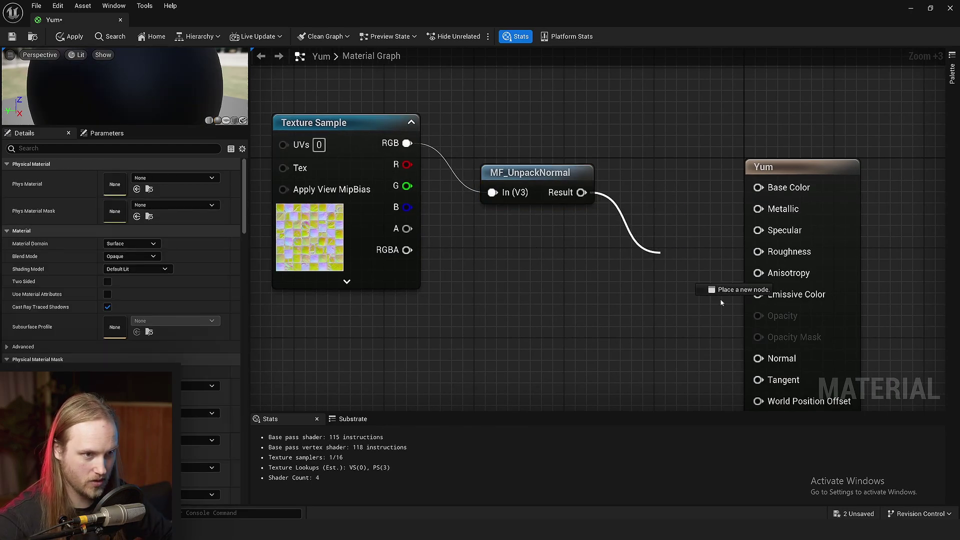
drag(773, 360, 773, 360)
click(563, 248)
click(448, 236)
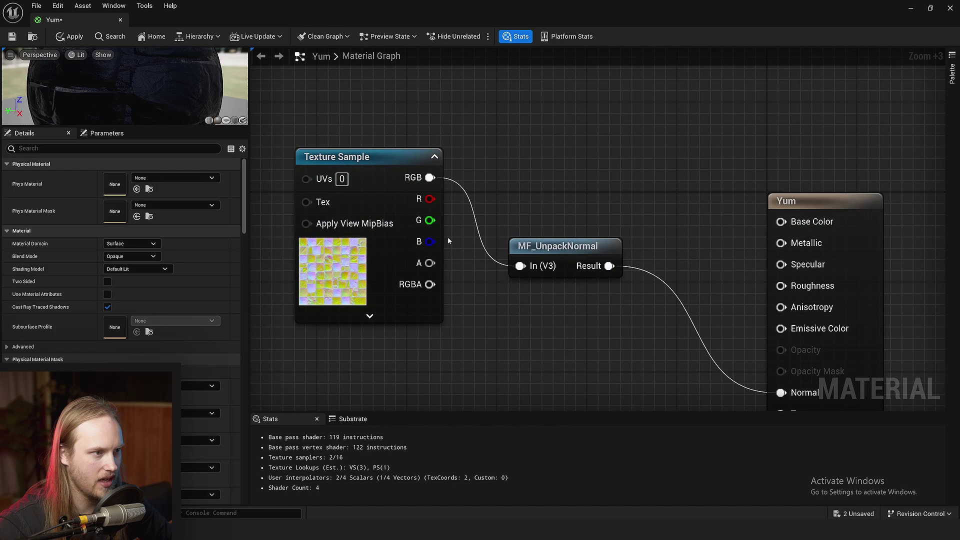
Drive an MF_3Lerp4Vec blend with the blue channel and add a four-component colour constant.
drag(430, 241, 554, 140)
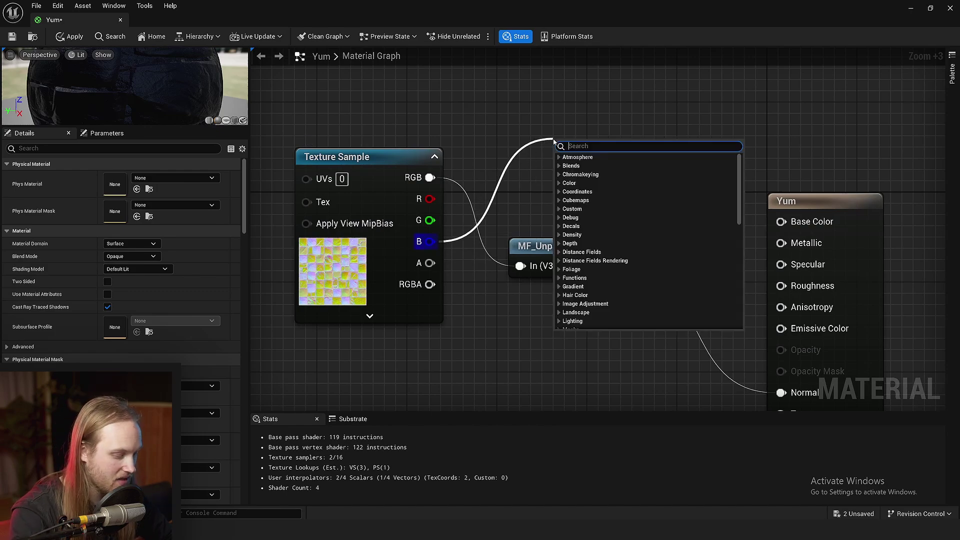
text(3lerp)
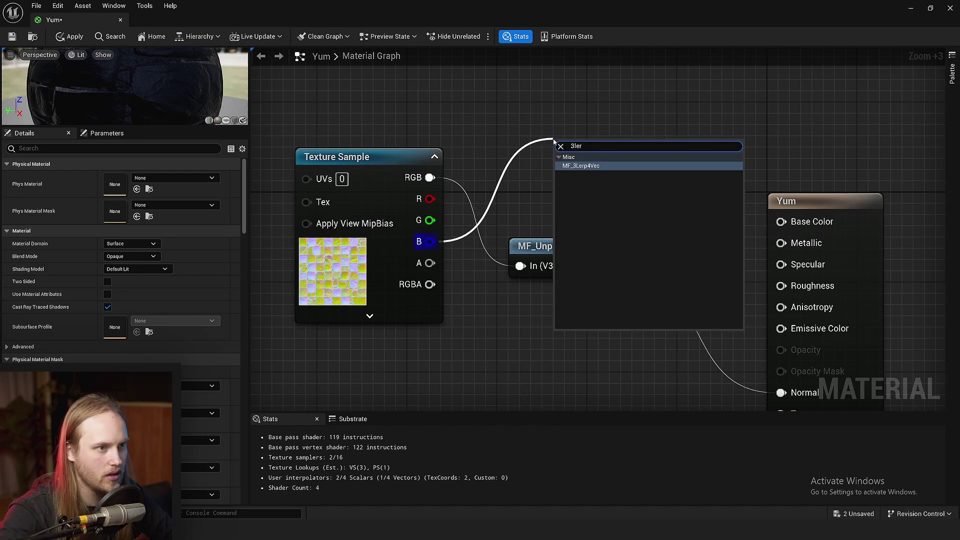
click(593, 168)
click(504, 111)
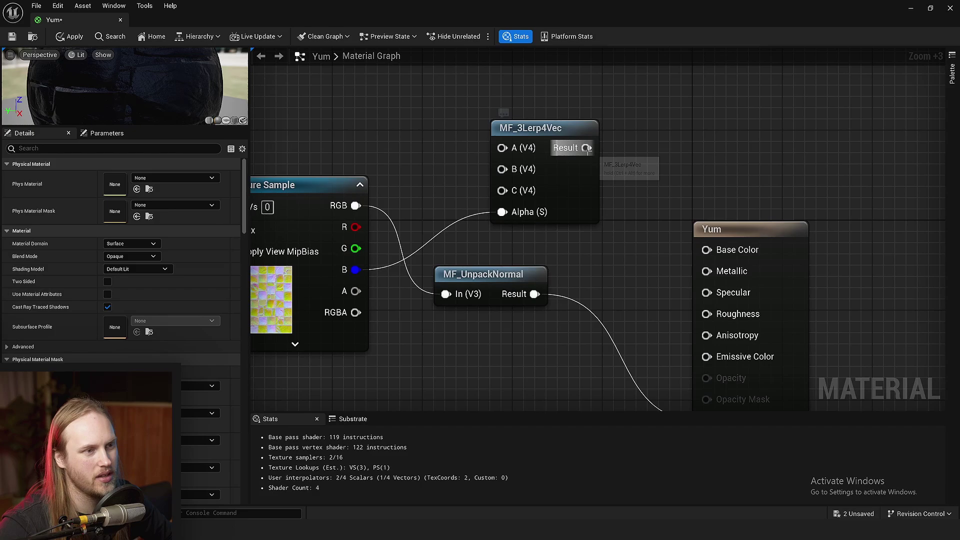
right_drag(719, 248, 835, 280)
key(4)
click(631, 132)
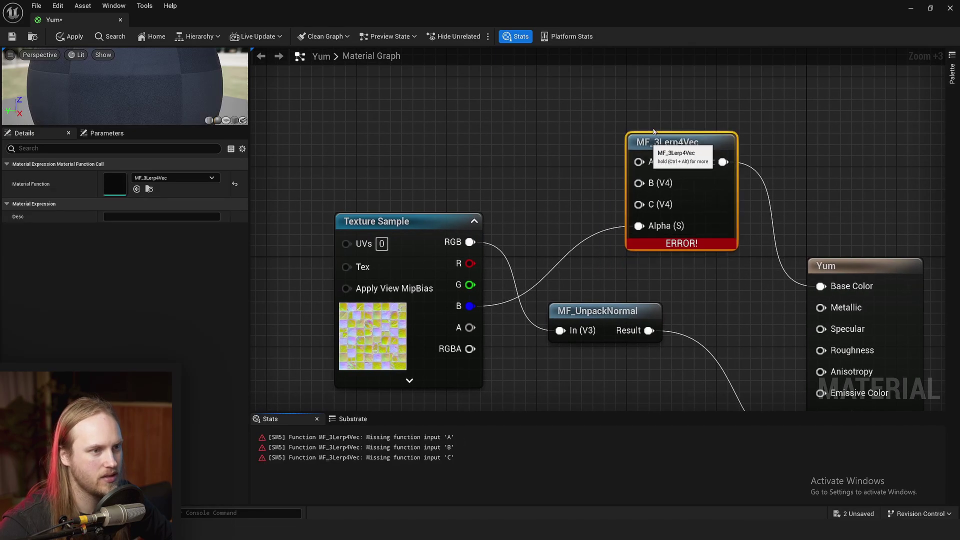
scroll(597, 276, down, 3)
drag(661, 213, 553, 138)
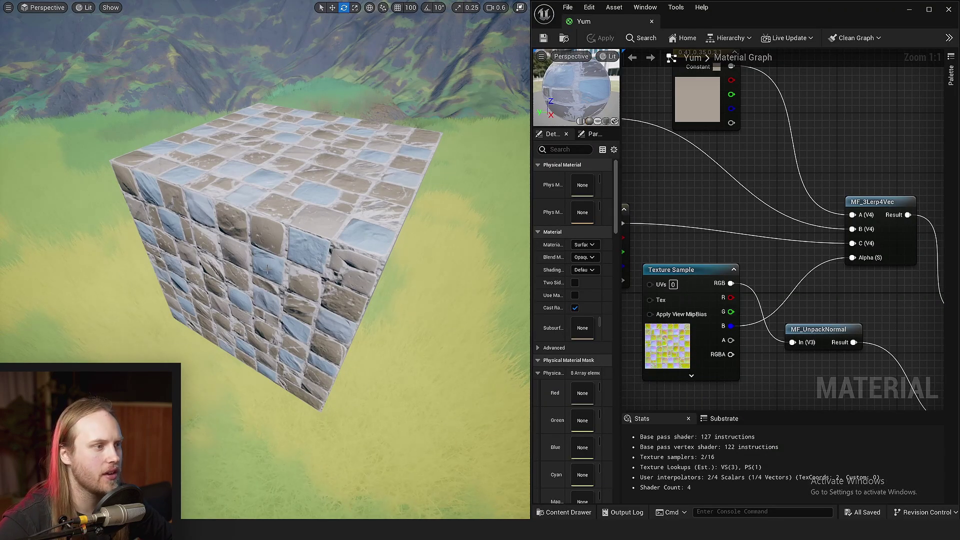
mouse_move(267, 268)
right_down()
mouse_move(270, 248)
mouse_move(267, 268)
right_up()
scroll(739, 195, down, 2)
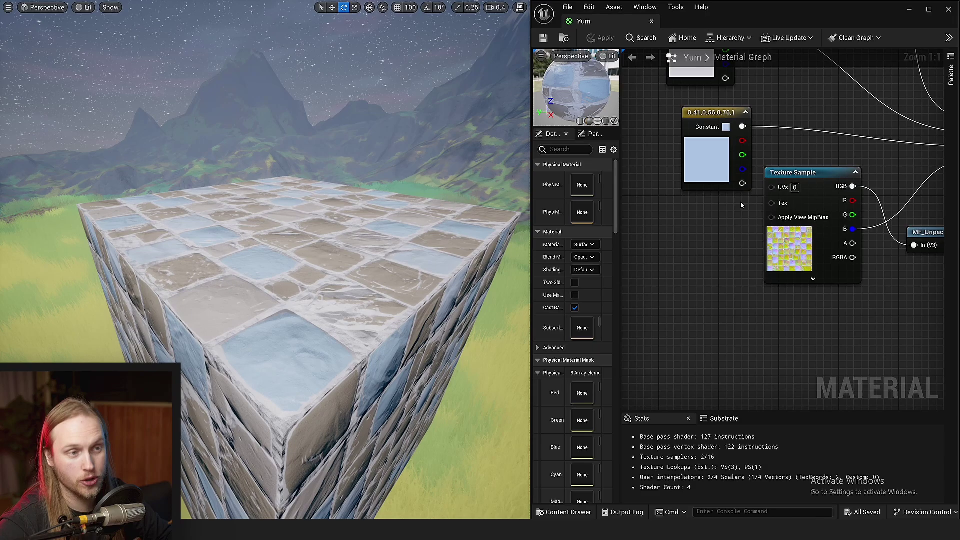
click(739, 192)
scroll(725, 226, down, 1)
click(762, 225)
scroll(797, 242, up, 2)
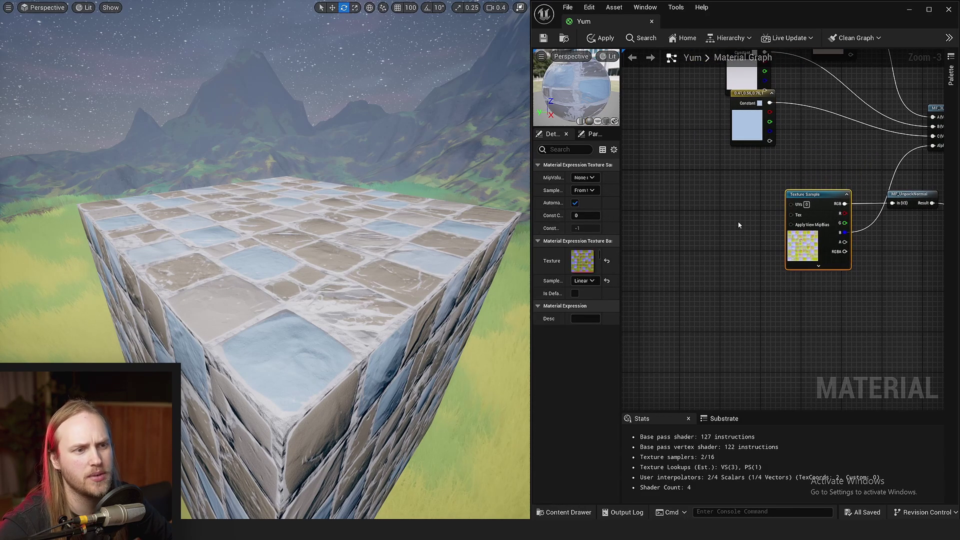
scroll(797, 243, up, 2)
right_drag(712, 234, 700, 181)
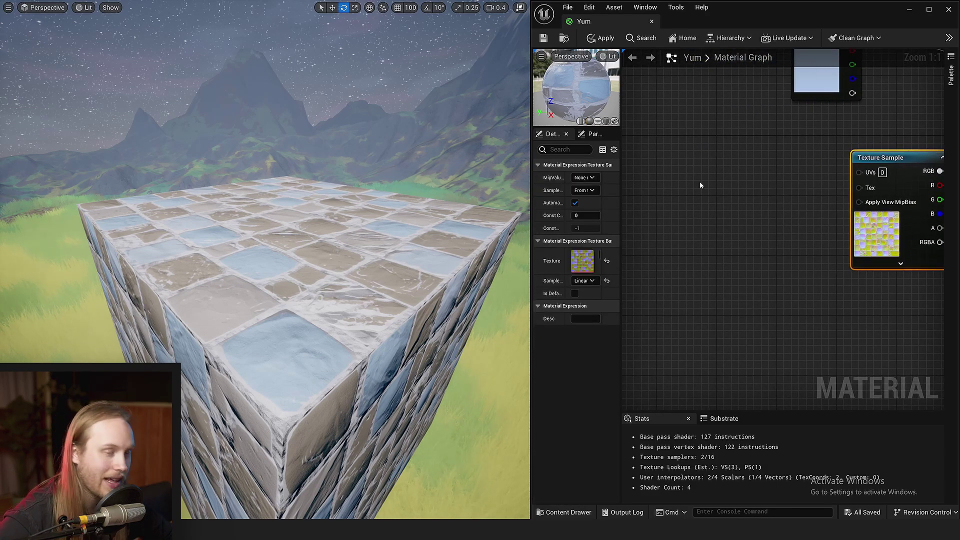
Duplicate the stone texture and feed its alpha into a new BumpOffset's Height.
key(ctrl+v)
right_click(715, 133)
click(738, 191)
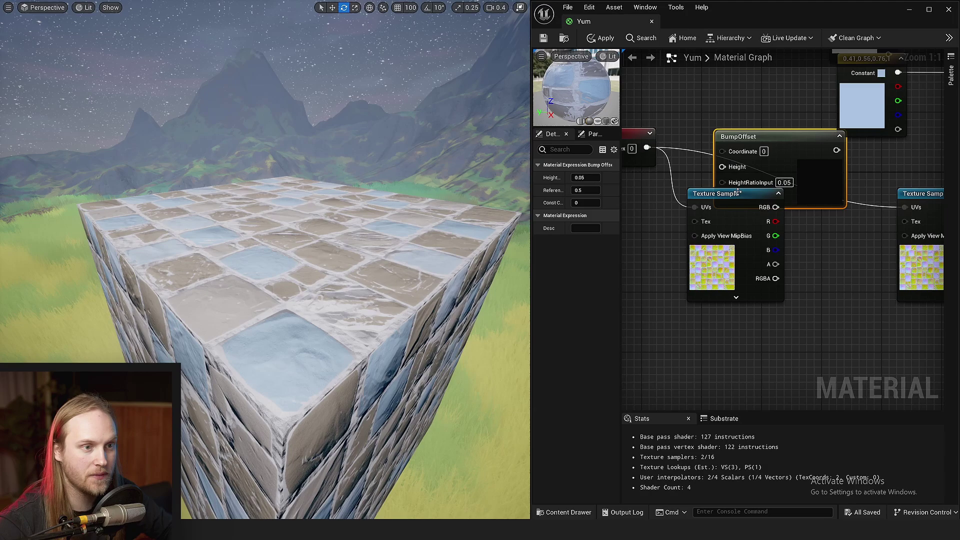
drag(739, 137, 794, 333)
right_drag(708, 270, 766, 220)
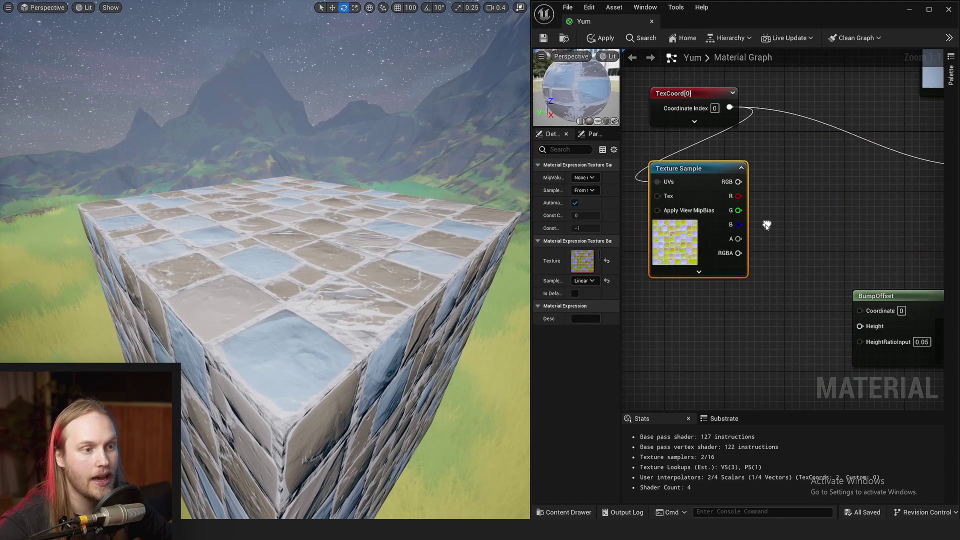
click(765, 221)
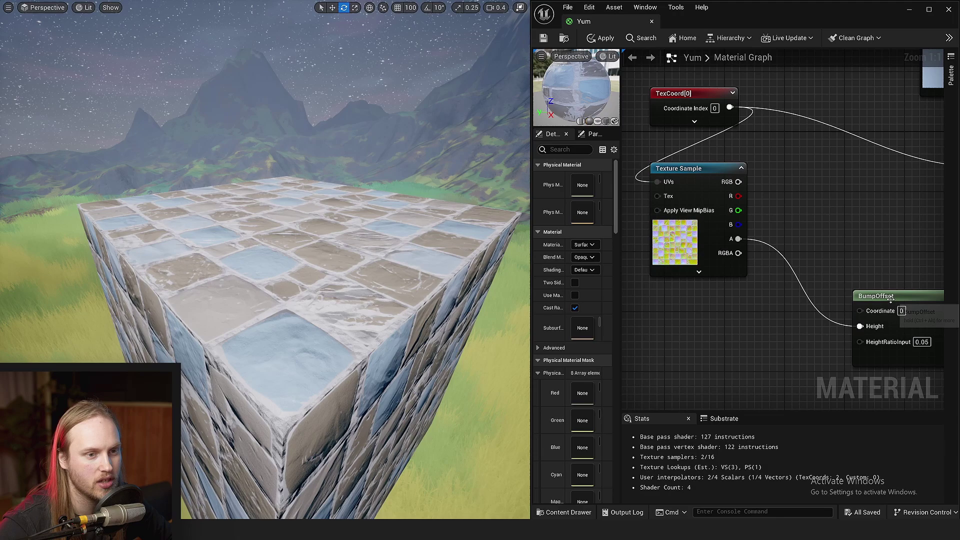
Connect the BumpOffset output to the stone texture's UVs and save Yum.
mouse_move(892, 297)
mouse_down()
mouse_move(763, 240)
mouse_move(702, 233)
mouse_up()
click(817, 242)
drag(863, 203, 773, 188)
key(Escape)
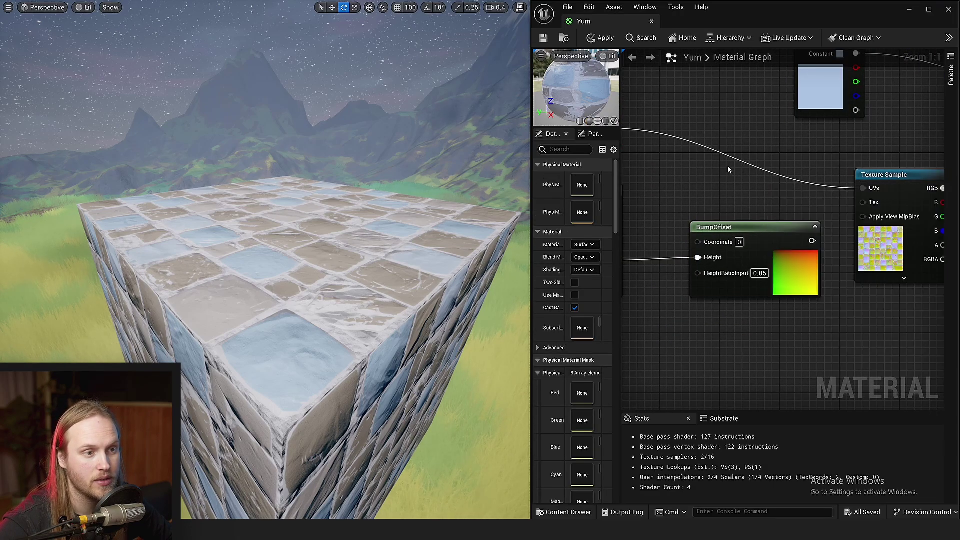
drag(710, 141, 797, 231)
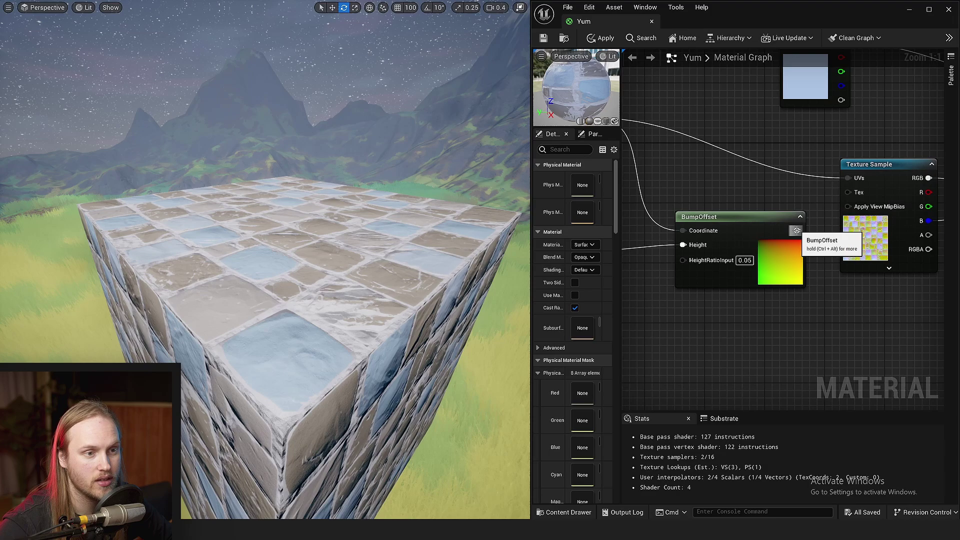
click(544, 39)
scroll(321, 301, up, 1)
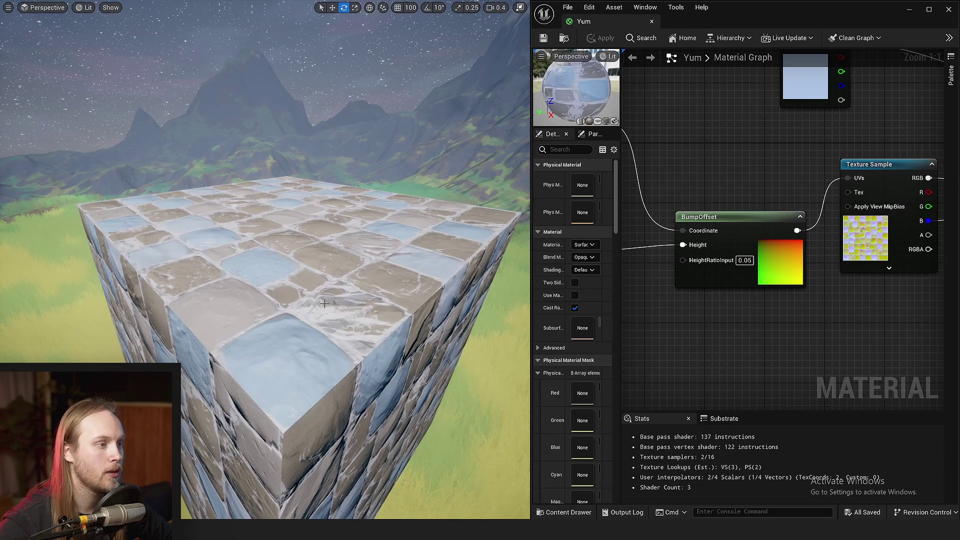
scroll(321, 300, up, 2)
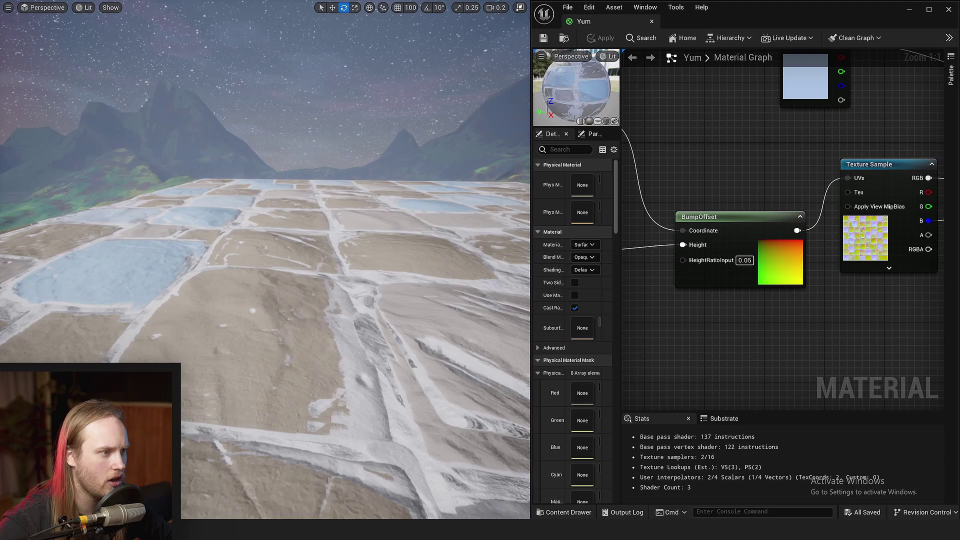
mouse_move(321, 300)
right_down()
mouse_move(321, 271)
mouse_move(321, 285)
right_up()
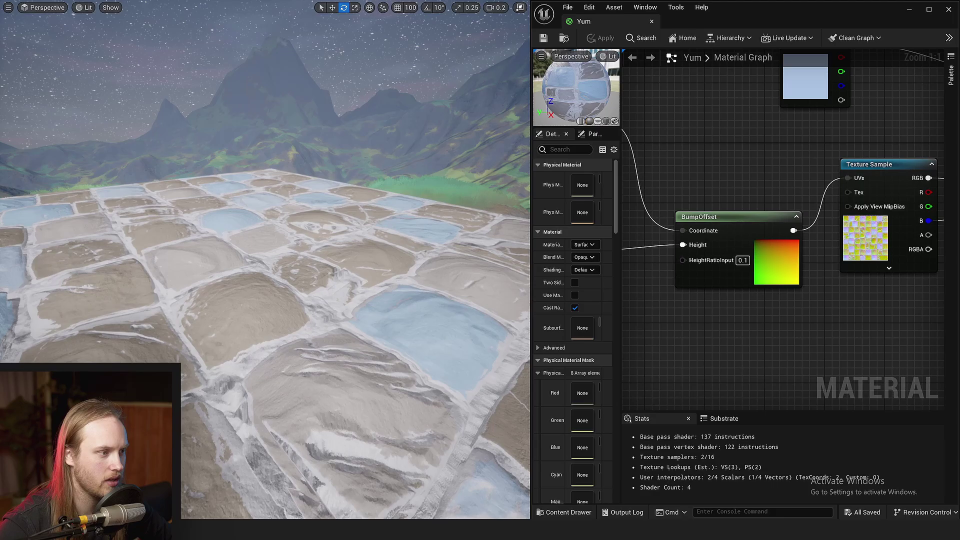
mouse_move(321, 300)
right_down()
mouse_move(271, 289)
mouse_move(270, 312)
mouse_move(255, 297)
right_up()
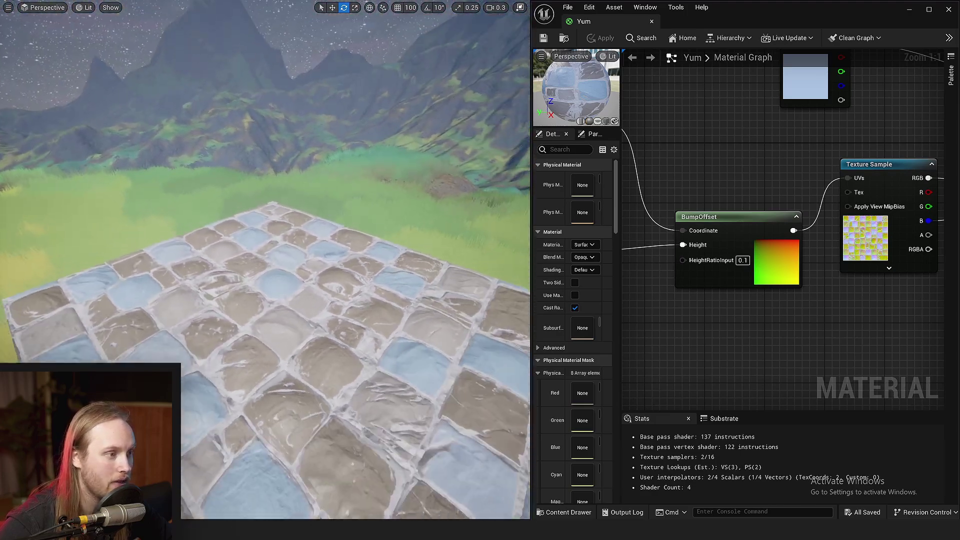
right_drag(256, 296, 259, 300)
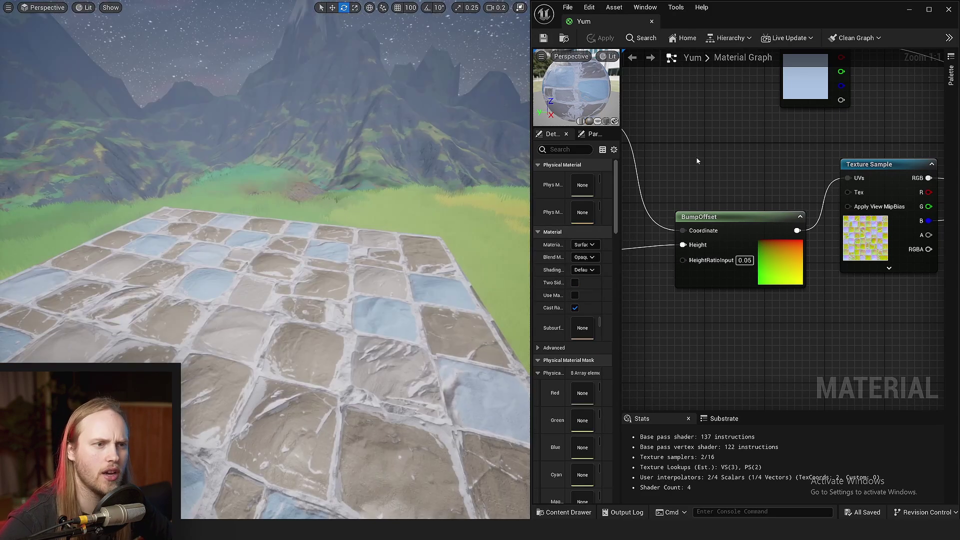
right_drag(696, 157, 711, 162)
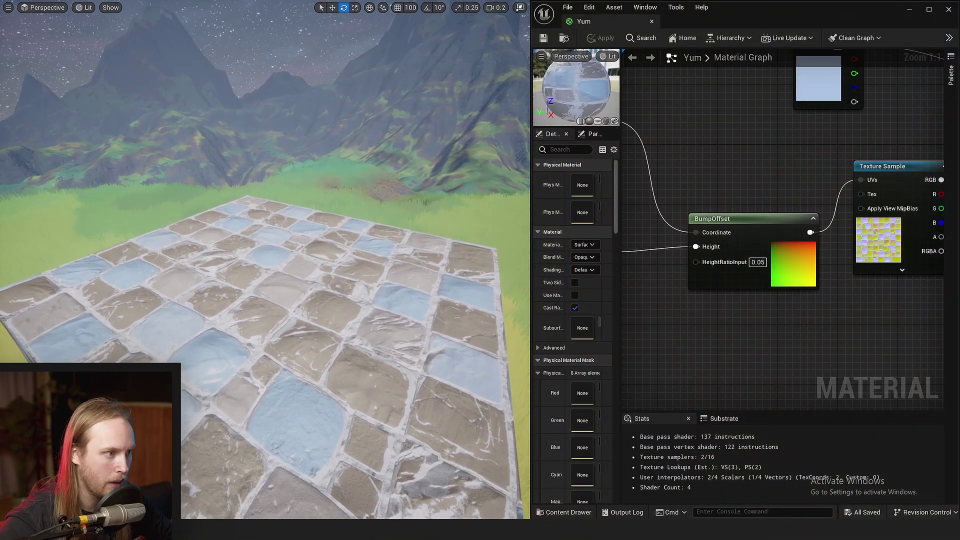
scroll(763, 225, down, 1)
scroll(758, 173, up, 2)
click(765, 300)
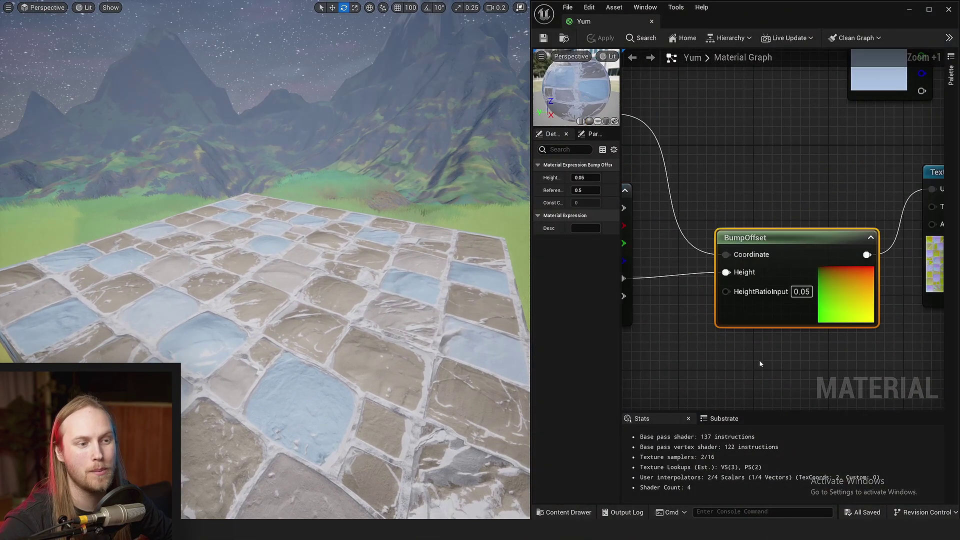
scroll(769, 240, up, 1)
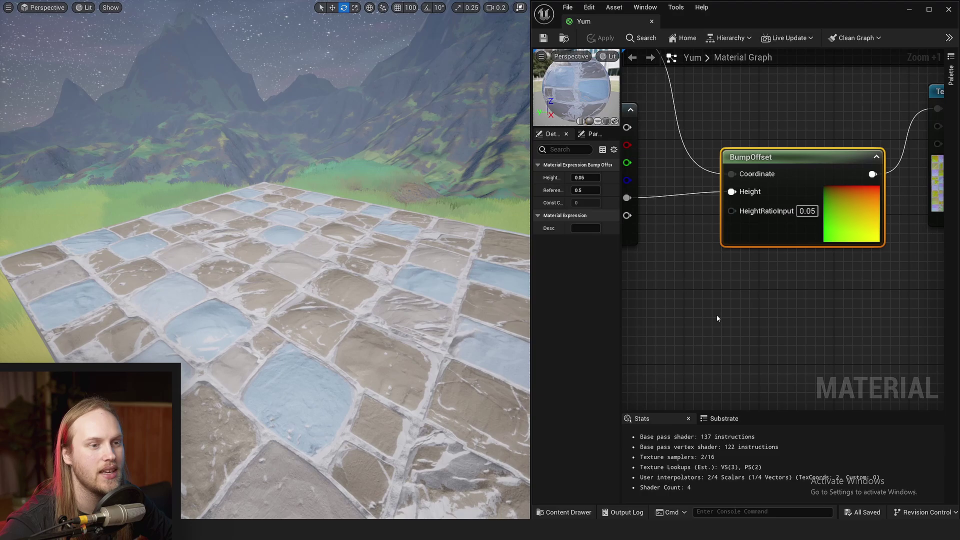
scroll(717, 314, down, 1)
click(739, 250)
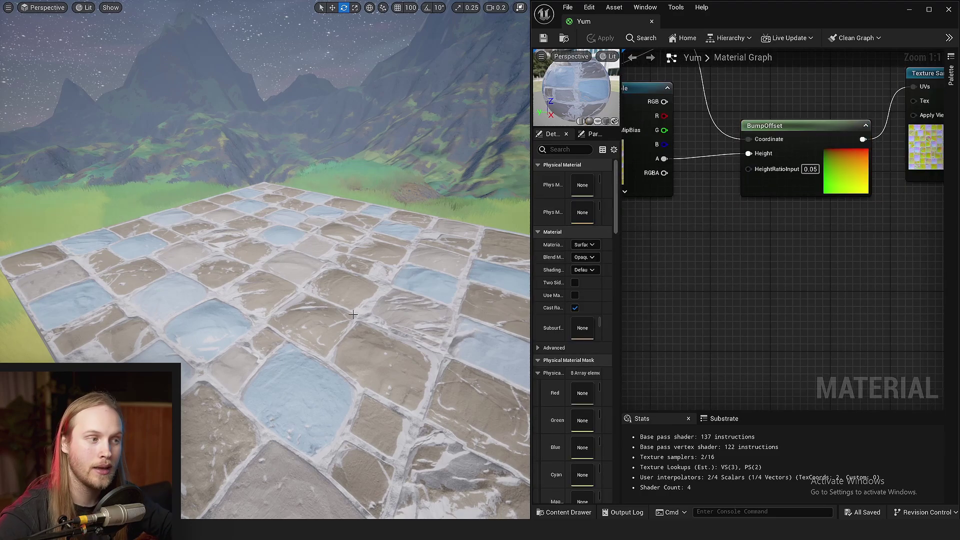
drag(353, 314, 422, 219)
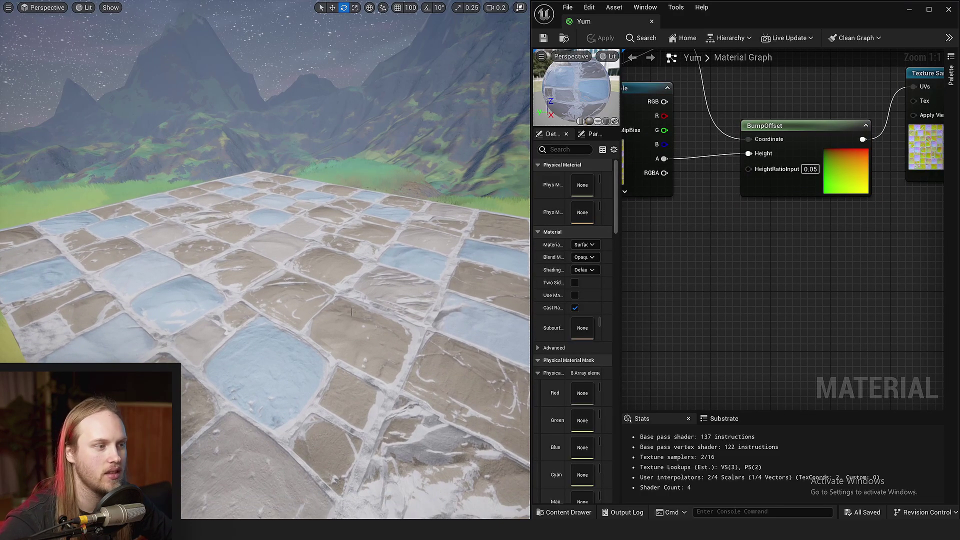
right_drag(772, 277, 776, 300)
scroll(776, 300, down, 2)
scroll(750, 308, up, 4)
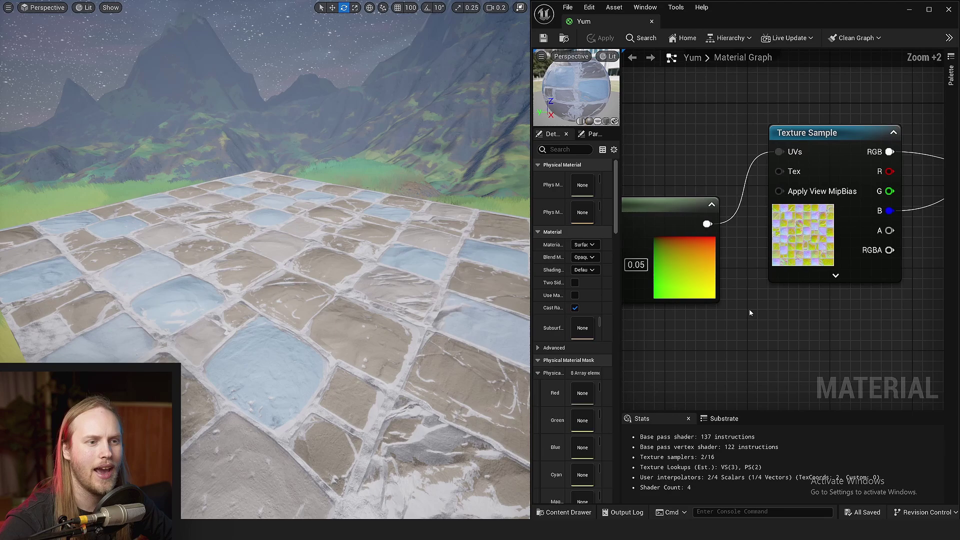
click(772, 267)
mouse_move(653, 213)
right_down()
mouse_move(761, 171)
mouse_move(668, 229)
right_up()
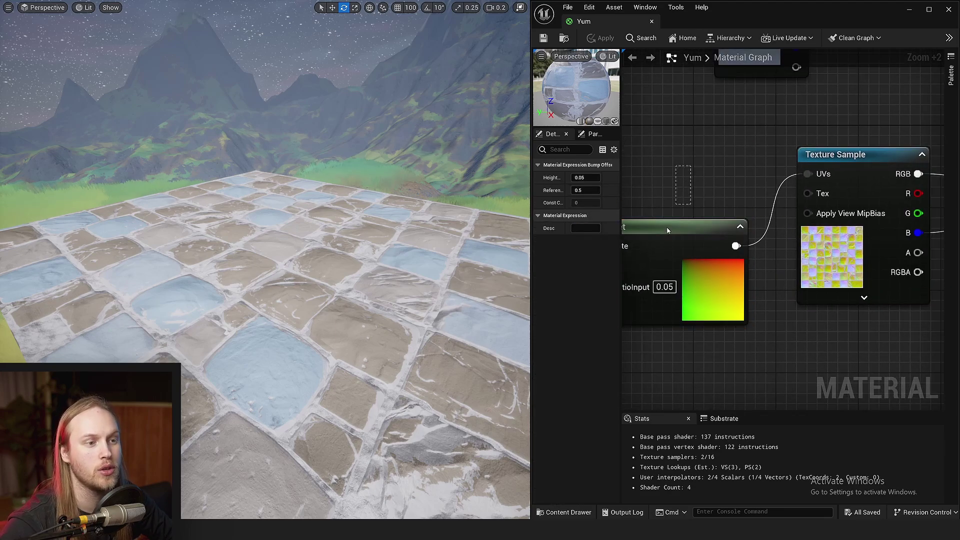
scroll(819, 175, down, 3)
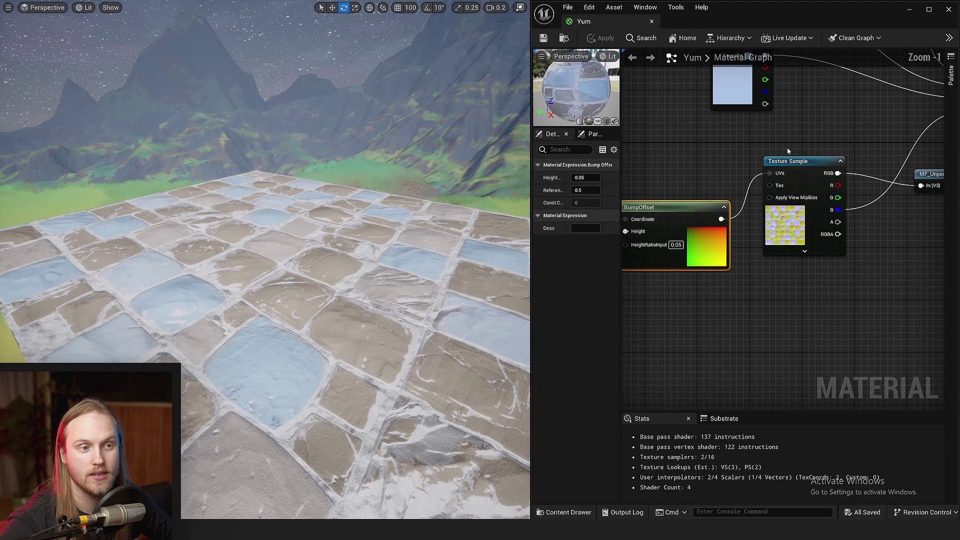
click(796, 198)
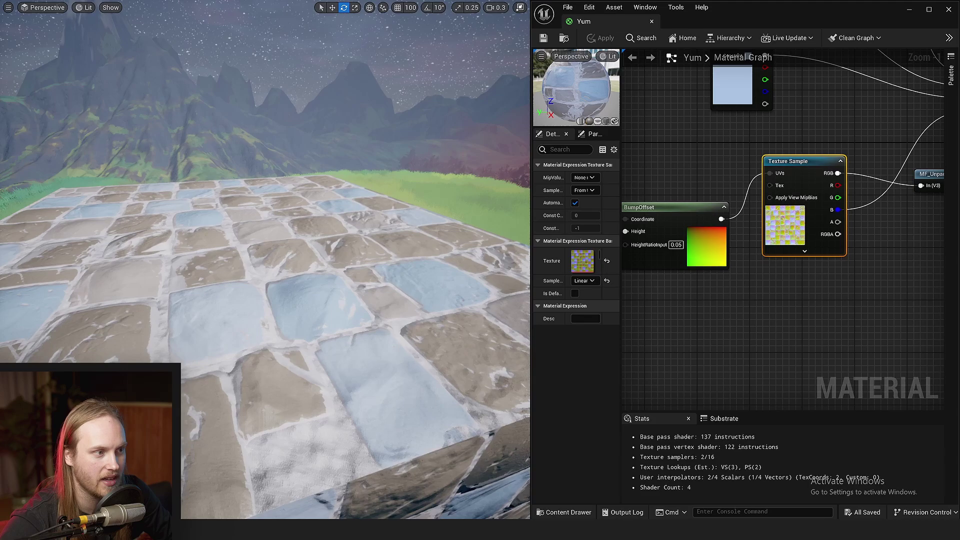
scroll(810, 265, down, 3)
click(810, 265)
scroll(766, 201, up, 2)
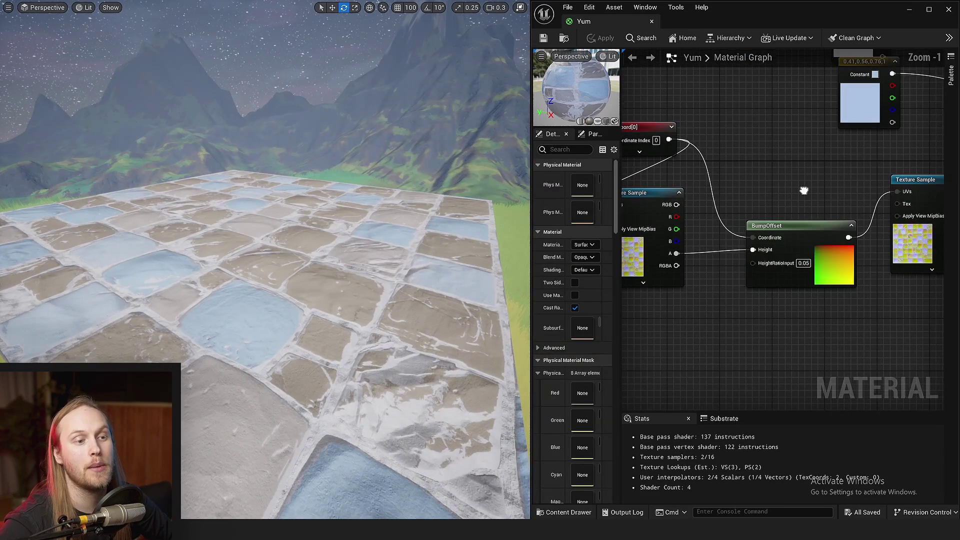
right_drag(804, 189, 741, 157)
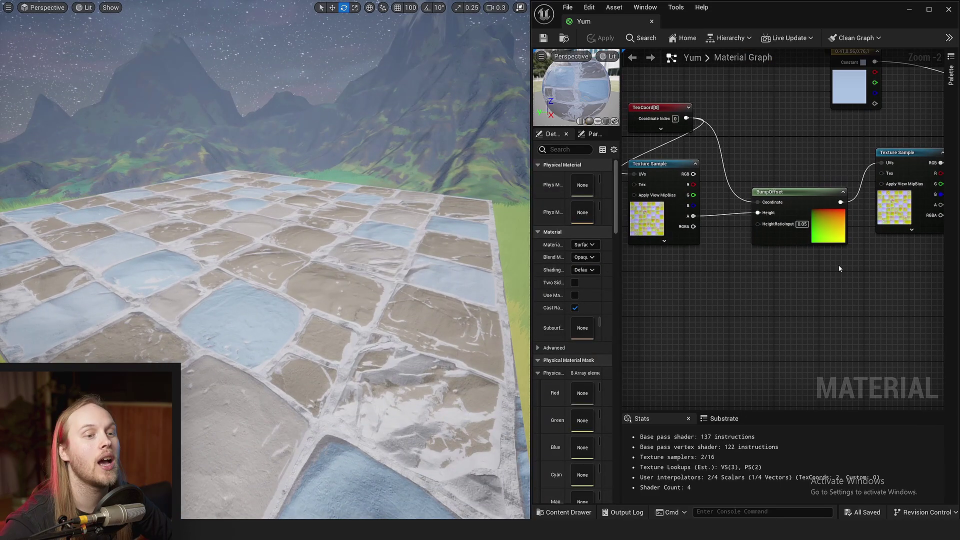
scroll(890, 275, down, 2)
scroll(890, 275, up, 2)
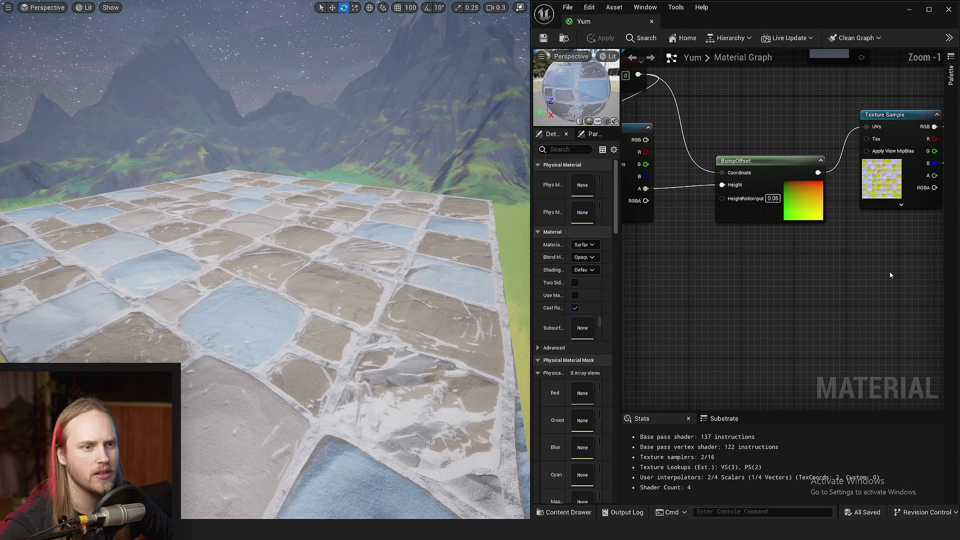
Delete the BumpOffset and its texture sample nodes.
drag(892, 273, 750, 210)
right_drag(750, 210, 665, 211)
key(Delete)
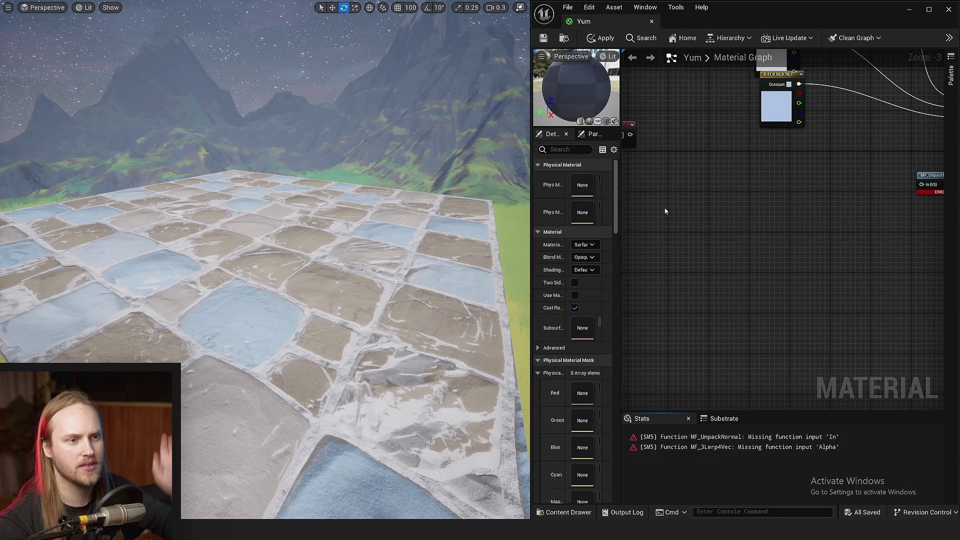
Add a ParallaxOcclusionMapping function node and position it in the graph.
mouse_move(730, 230)
right_down()
mouse_move(780, 256)
mouse_move(711, 220)
right_up()
right_click(712, 219)
text(paral)
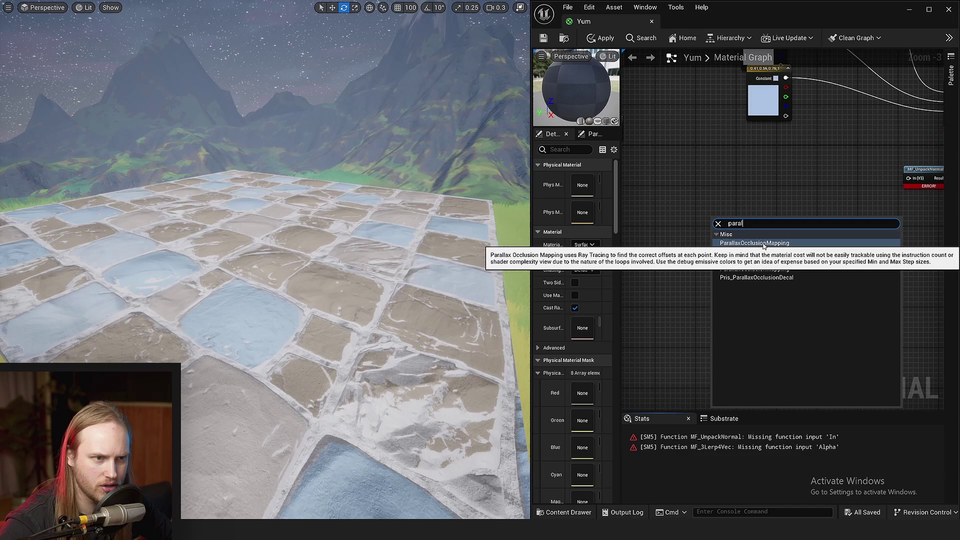
click(764, 244)
drag(767, 265, 739, 199)
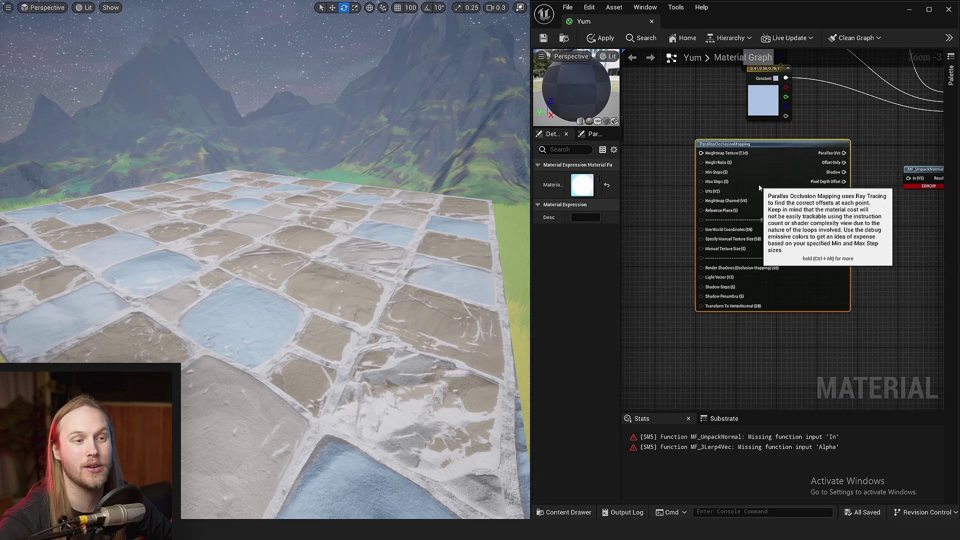
scroll(739, 199, up, 4)
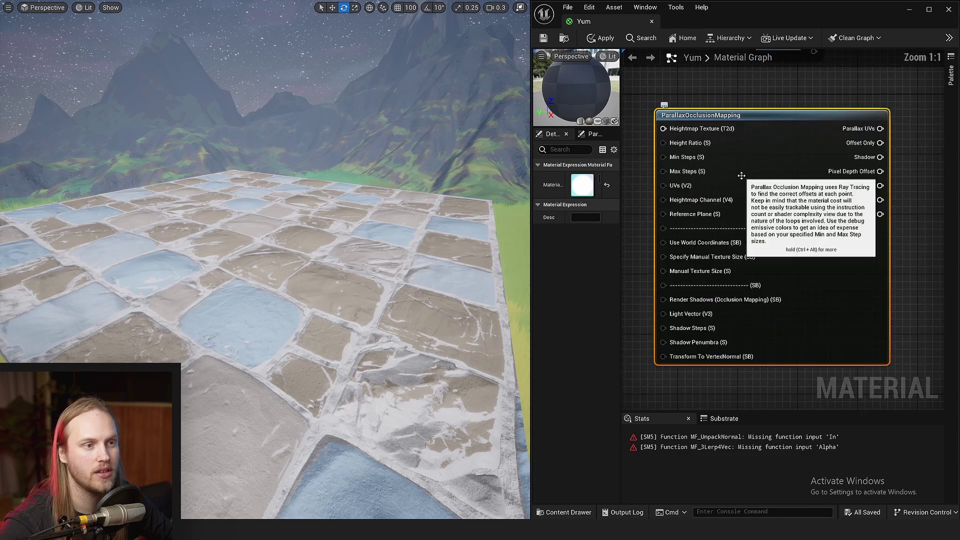
drag(633, 312, 591, 345)
right_drag(591, 344, 697, 247)
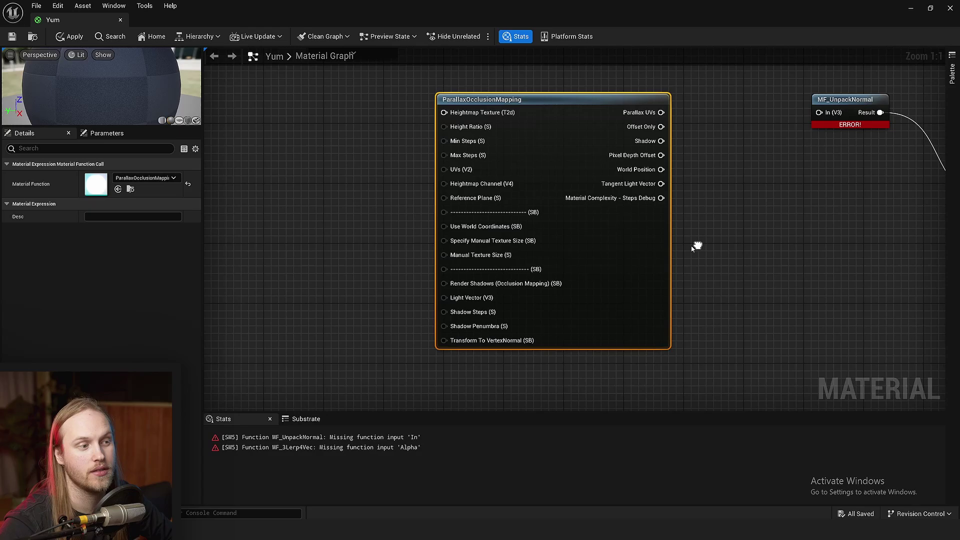
Open the ParallaxOcclusionMapping function and select its Parallax Occlusion Mapping custom node.
double_click(600, 275)
scroll(676, 255, down, 8)
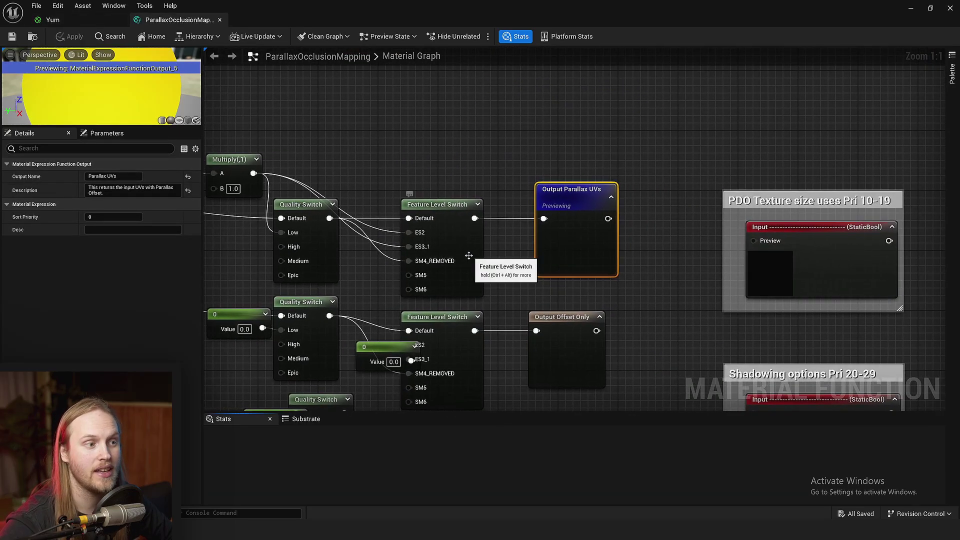
scroll(633, 207, up, 1)
scroll(571, 213, up, 1)
scroll(548, 215, up, 1)
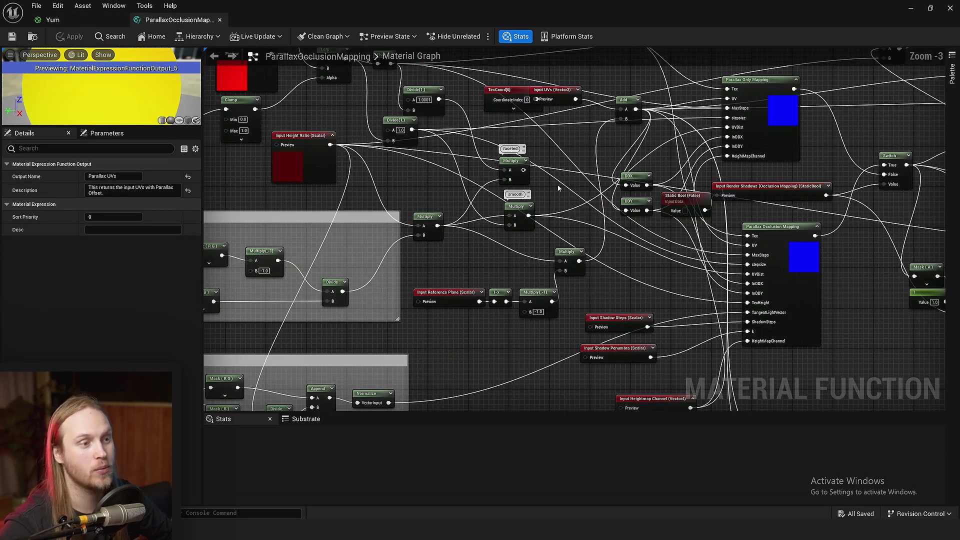
scroll(539, 215, up, 1)
click(540, 215)
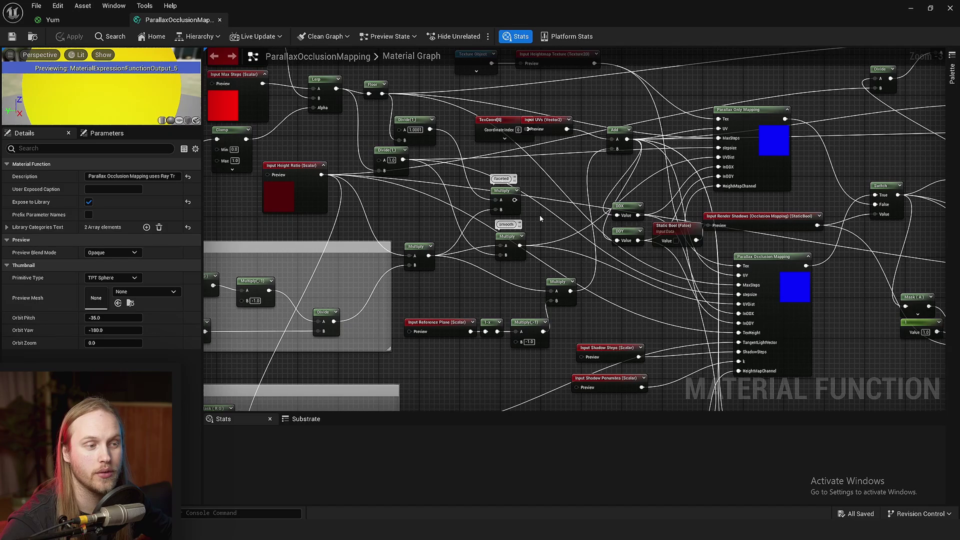
right_drag(539, 215, 506, 246)
scroll(507, 246, up, 1)
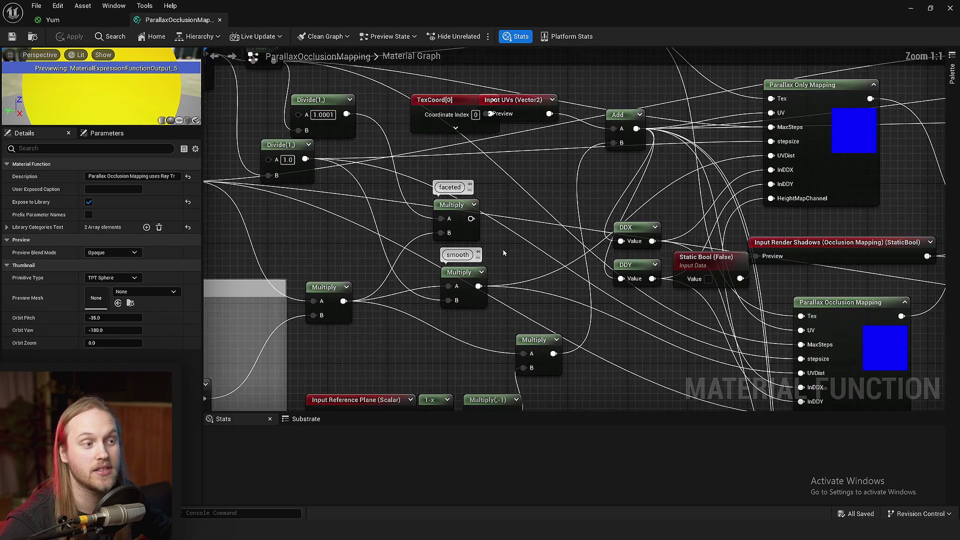
right_drag(826, 3, 853, 13)
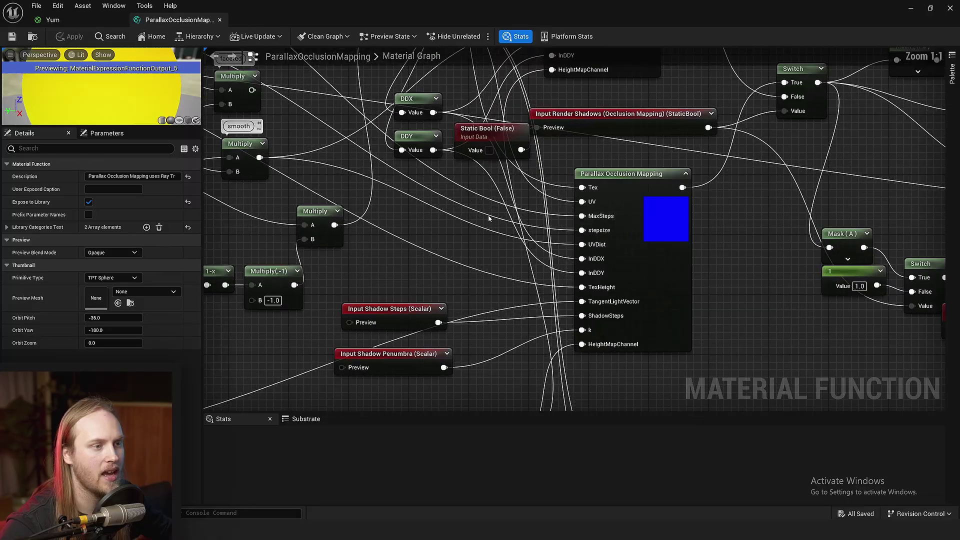
right_drag(660, 248, 518, 225)
scroll(558, 254, up, 3)
right_drag(558, 254, 567, 289)
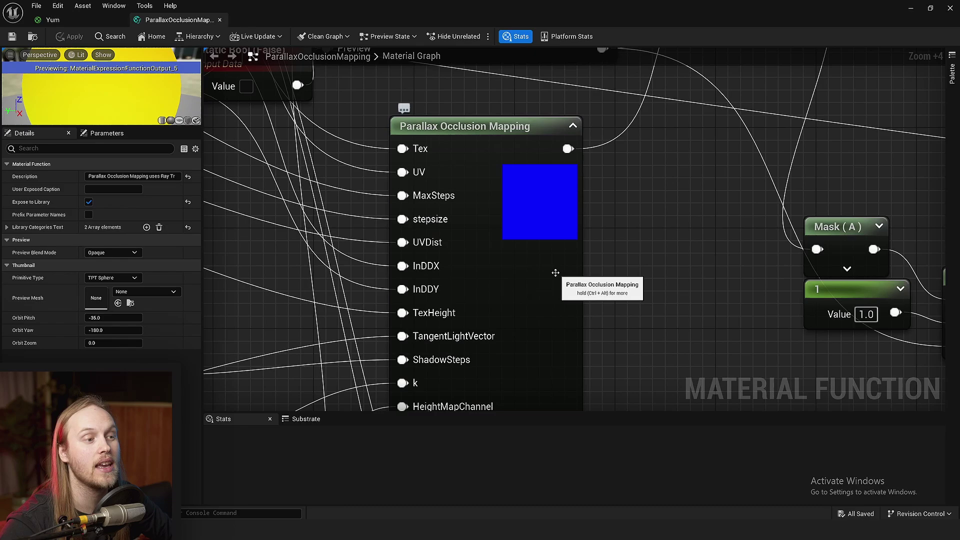
click(554, 268)
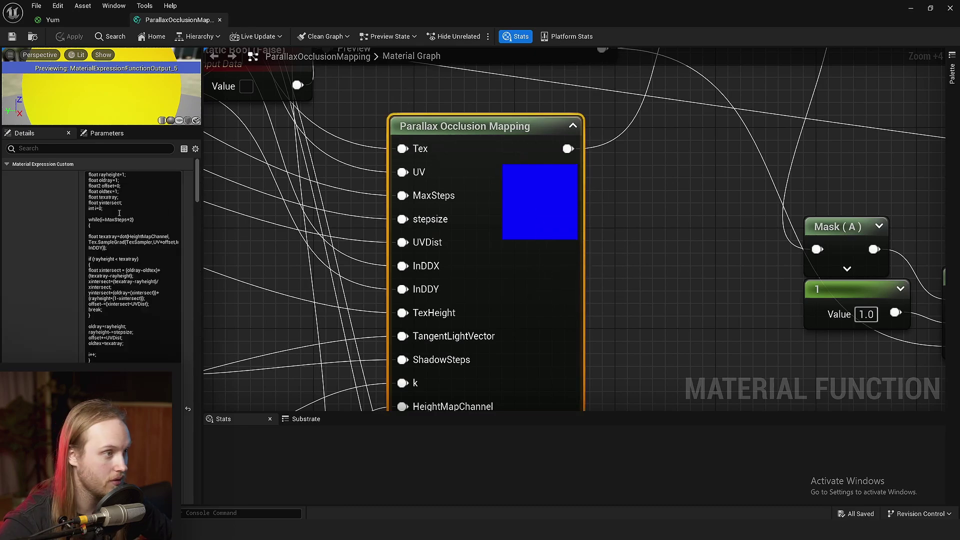
Review the custom node's shader code and function properties, then close the function.
drag(203, 210, 533, 217)
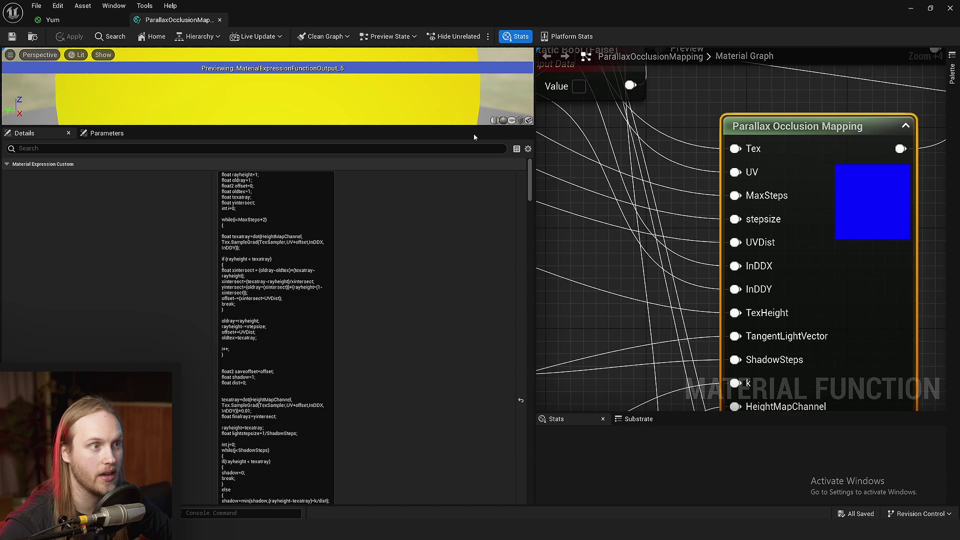
scroll(666, 113, down, 2)
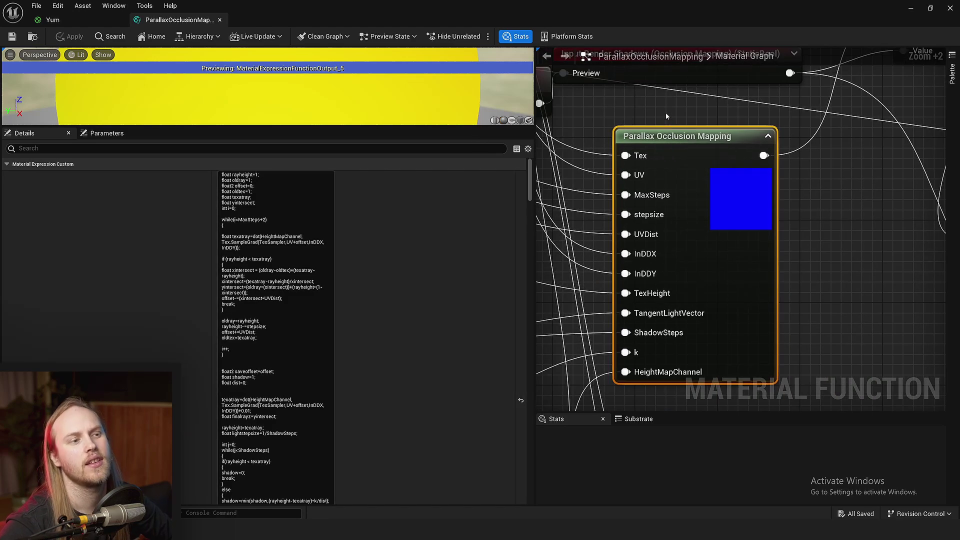
drag(665, 112, 758, 291)
scroll(757, 291, up, 3)
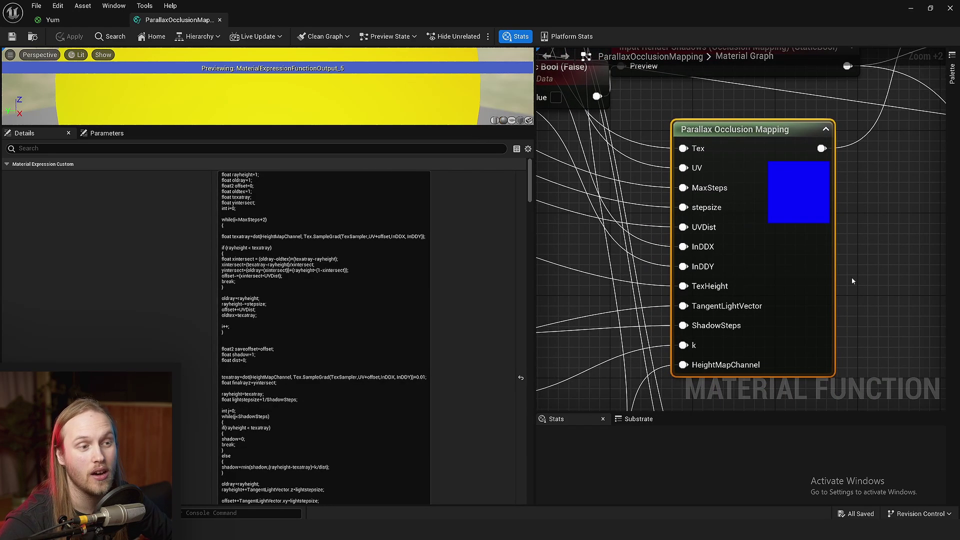
scroll(717, 191, up, 2)
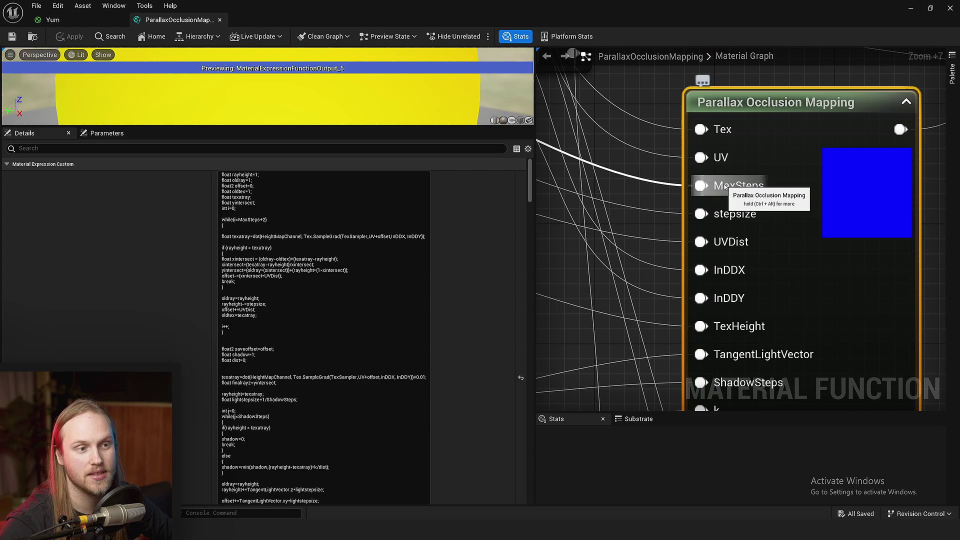
right_drag(706, 217, 725, 114)
right_drag(721, 232, 725, 182)
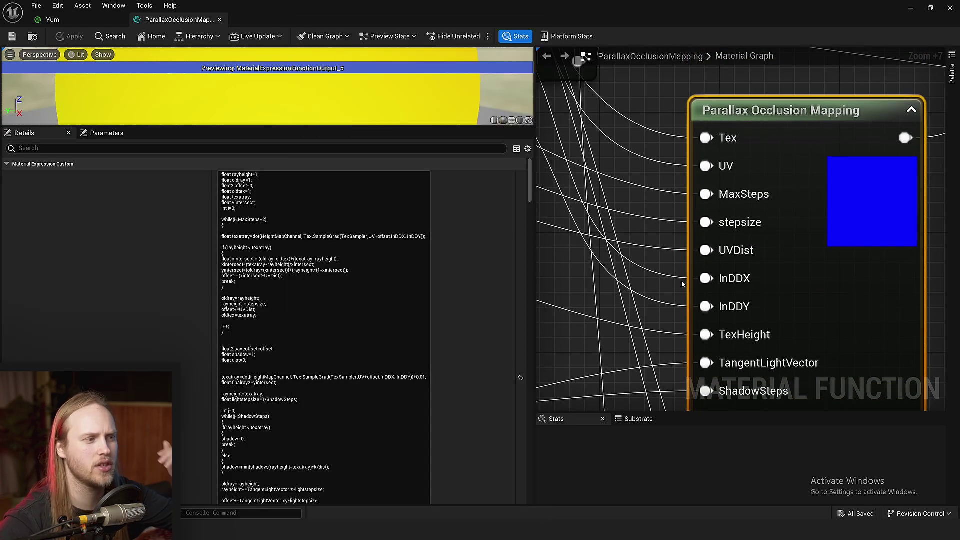
scroll(700, 278, down, 4)
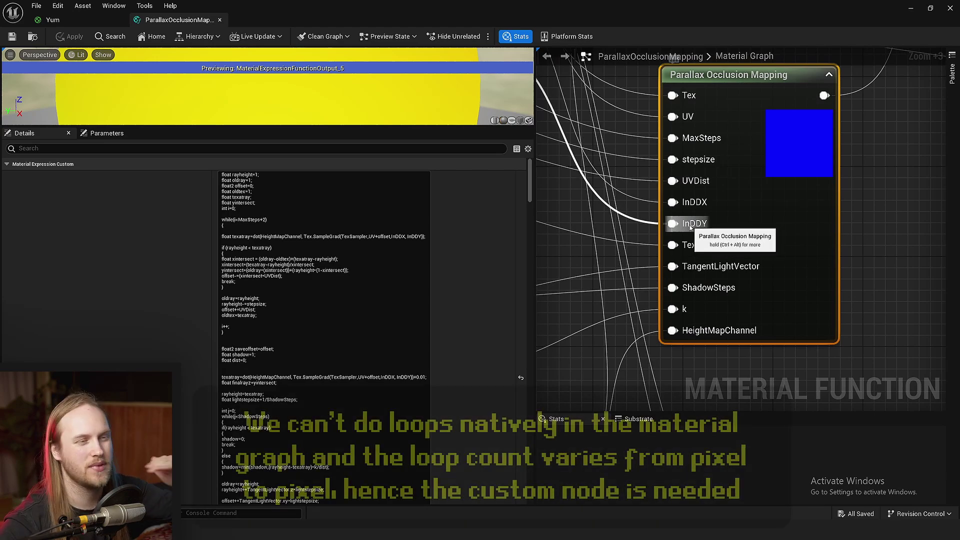
scroll(660, 247, down, 2)
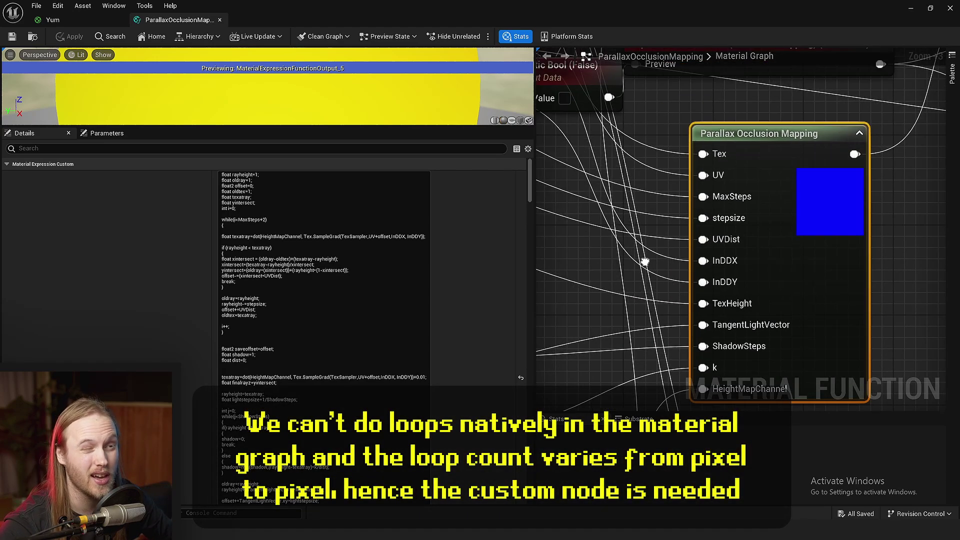
scroll(643, 262, down, 2)
click(694, 232)
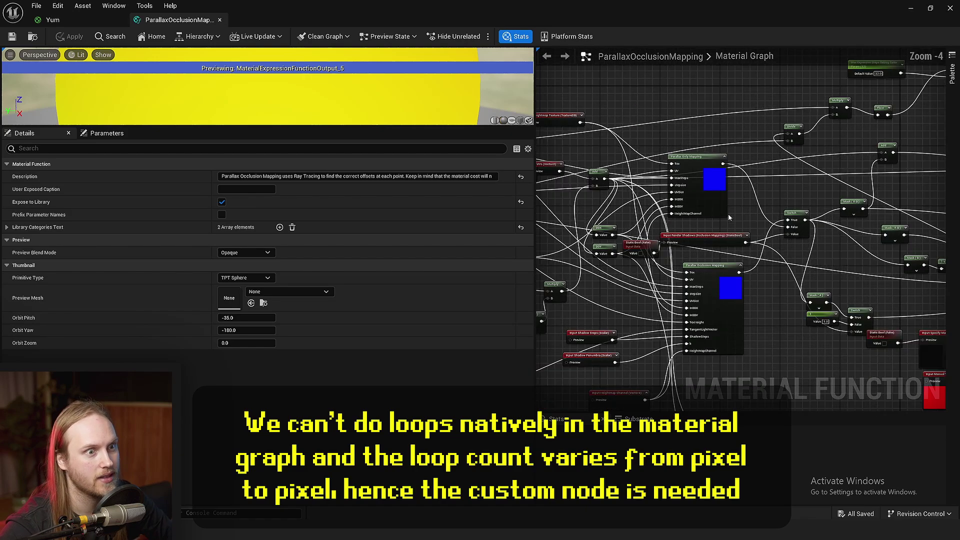
click(219, 20)
Add a stone Texture Object and wire it into the parallax Heightmap Texture input.
click(382, 213)
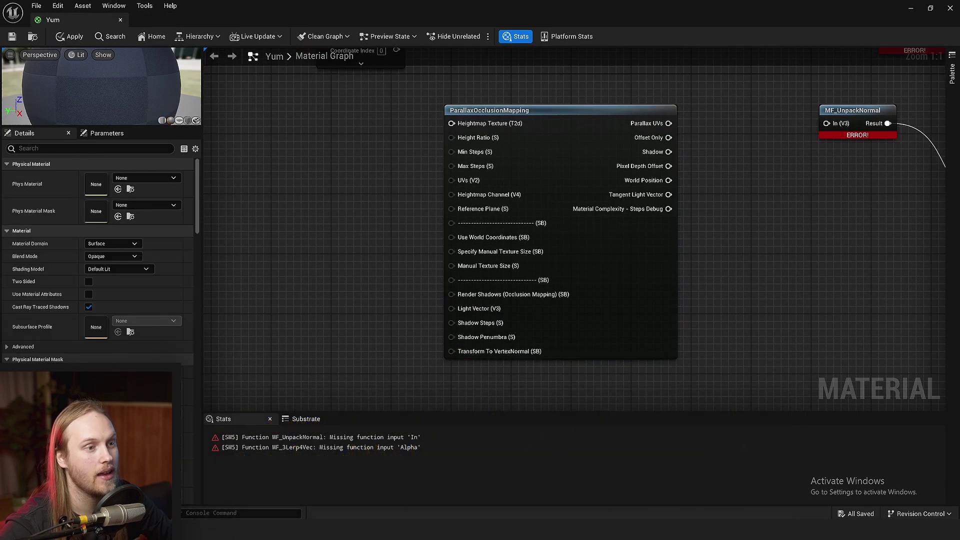
mouse_move(459, 316)
mouse_down()
mouse_move(535, 281)
mouse_move(495, 291)
mouse_up()
right_drag(418, 194, 461, 124)
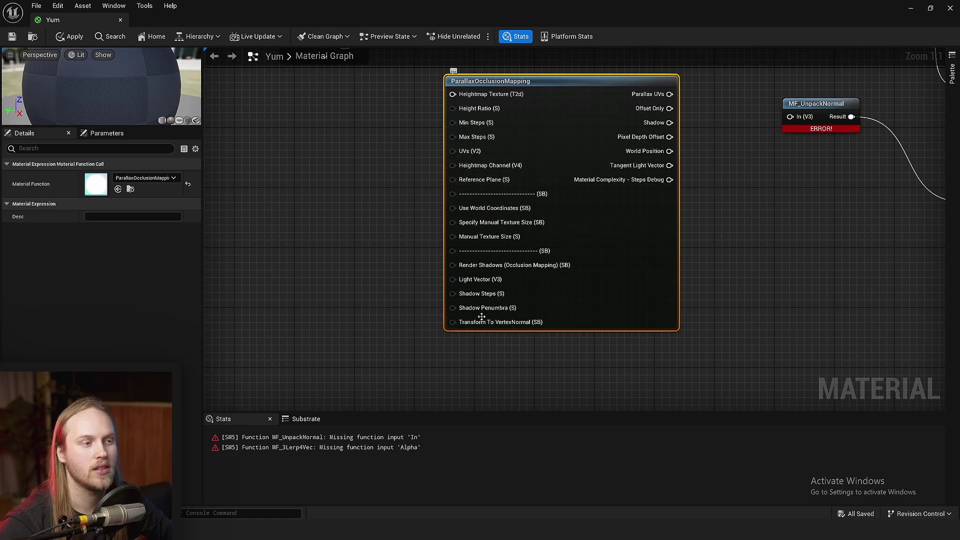
right_drag(481, 315, 691, 208)
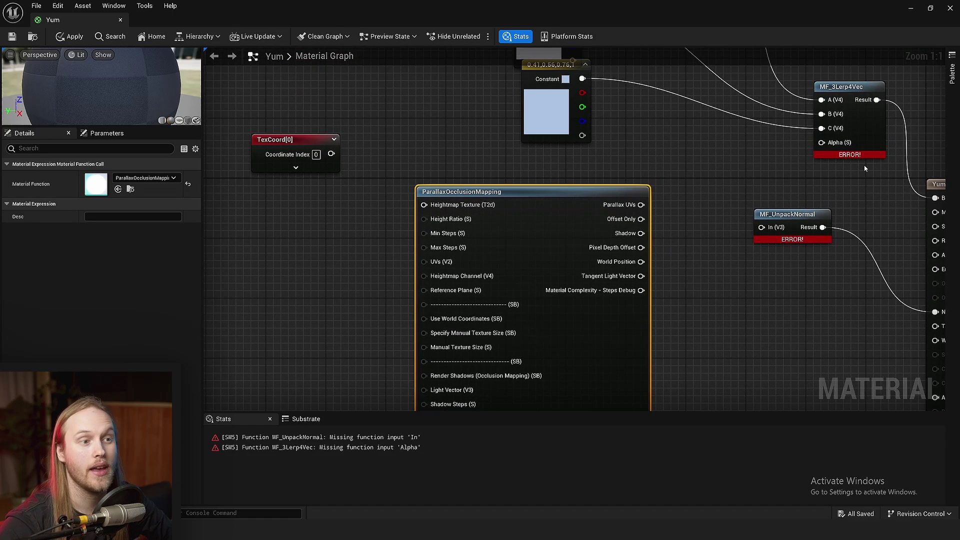
scroll(444, 251, up, 2)
click(443, 251)
scroll(518, 193, down, 3)
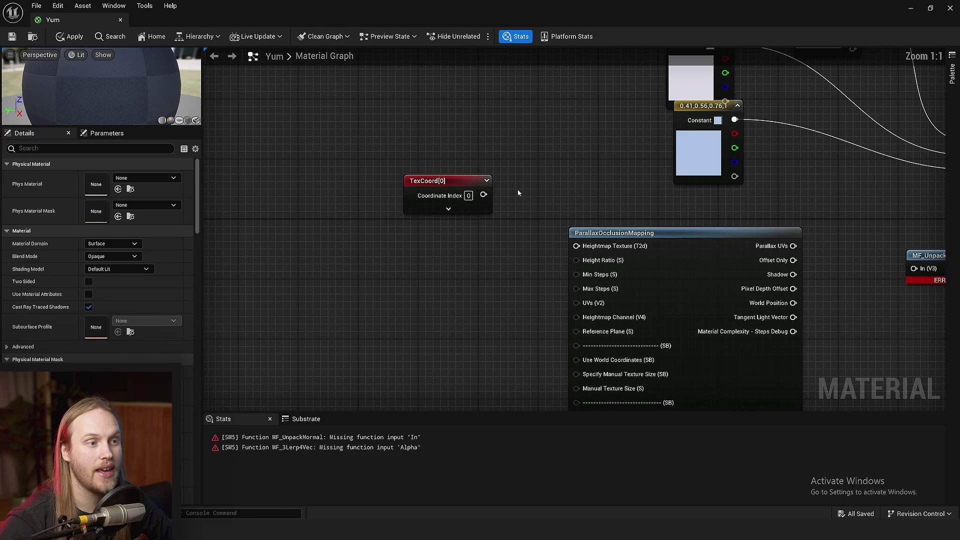
right_drag(462, 201, 517, 161)
right_click(481, 219)
text(te)
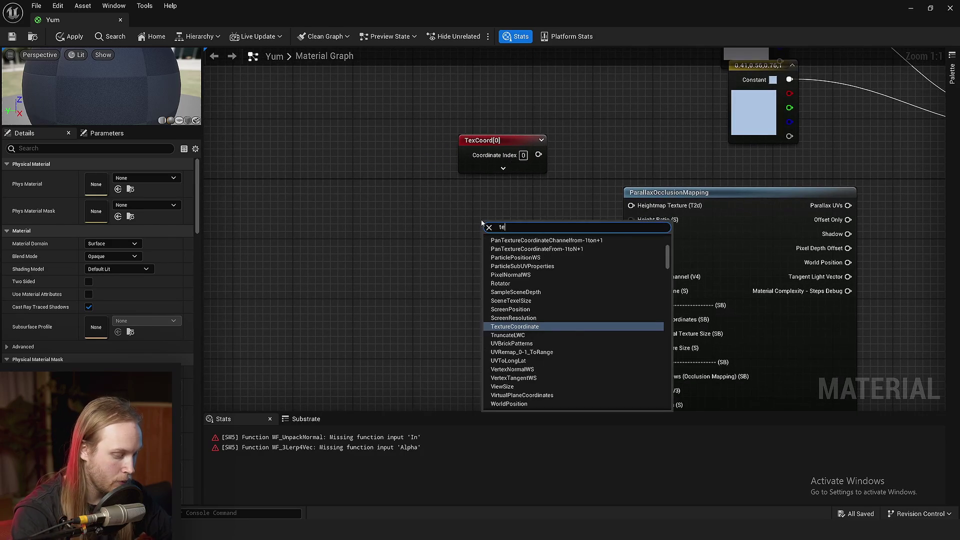
text(xtureobj)
key(Return)
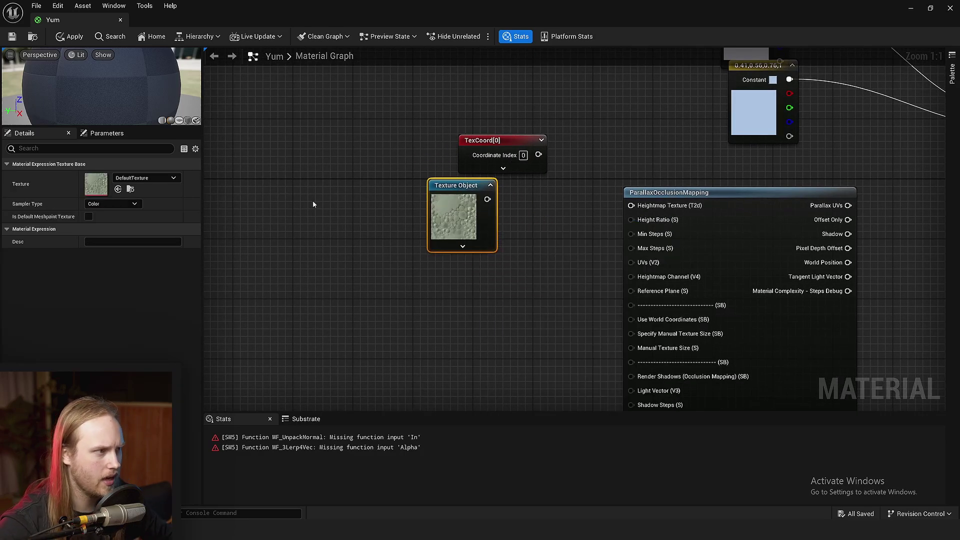
click(159, 184)
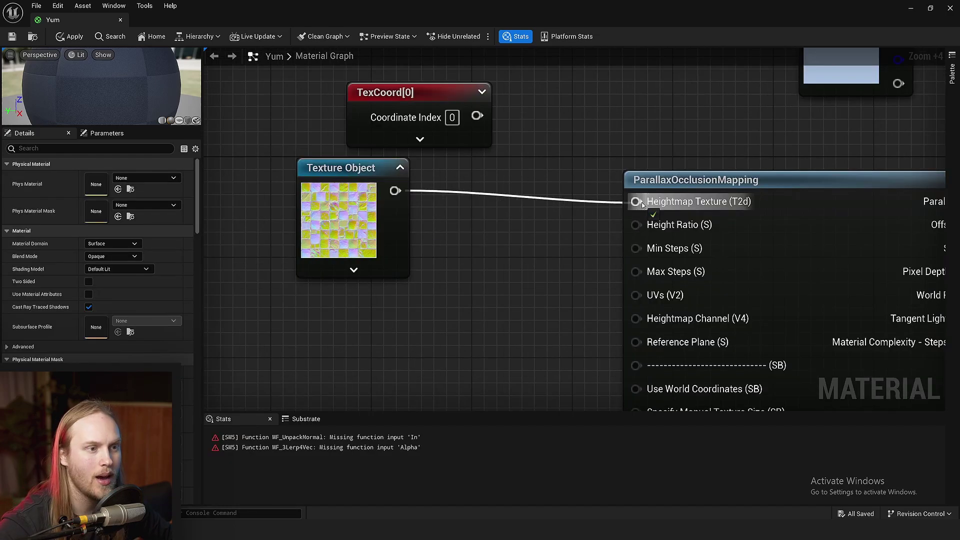
drag(395, 191, 636, 201)
Place TexCoord[0] below the Texture Object and wire it into the UVs input.
right_drag(576, 239, 536, 211)
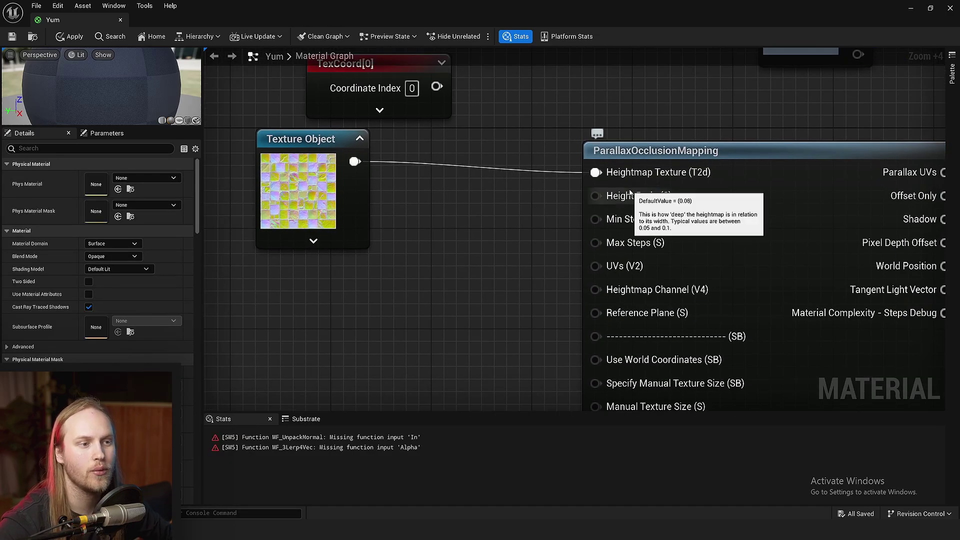
right_drag(635, 197, 652, 168)
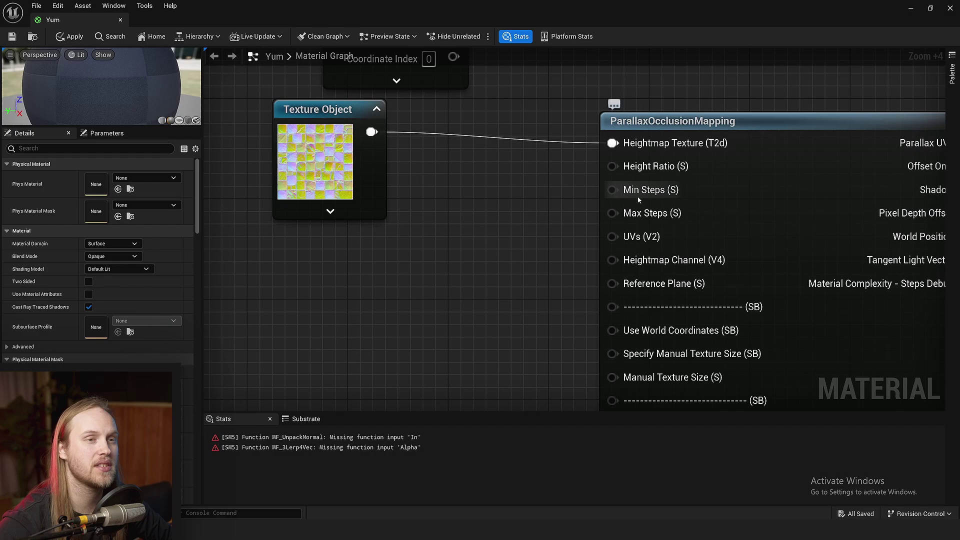
mouse_move(652, 213)
right_drag(500, 307, 496, 265)
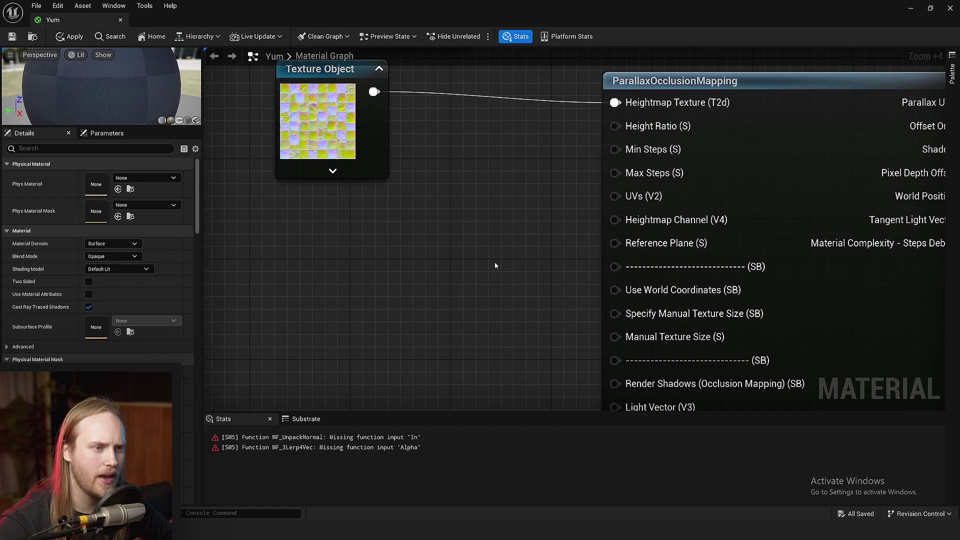
scroll(618, 213, down, 3)
drag(431, 95, 335, 244)
scroll(448, 300, up, 1)
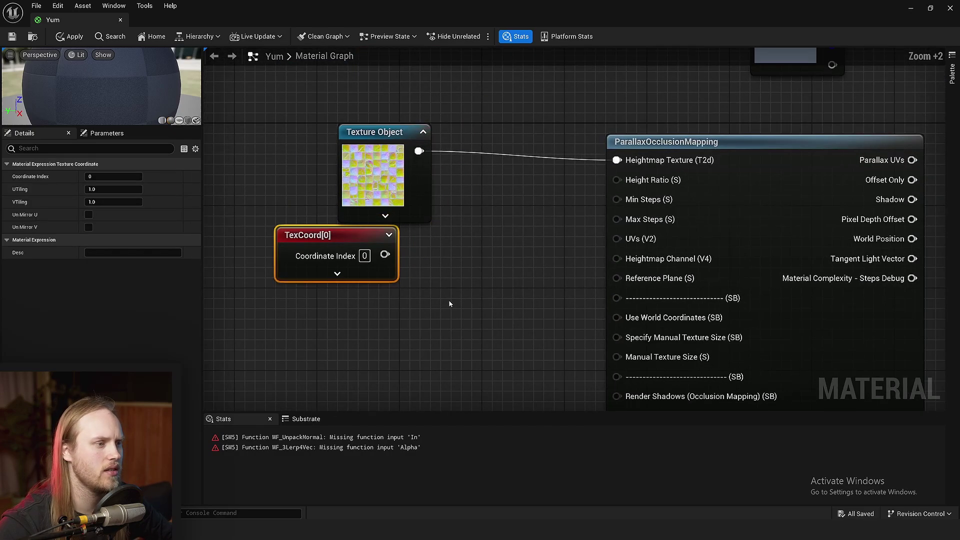
scroll(449, 299, up, 2)
right_drag(670, 226, 719, 184)
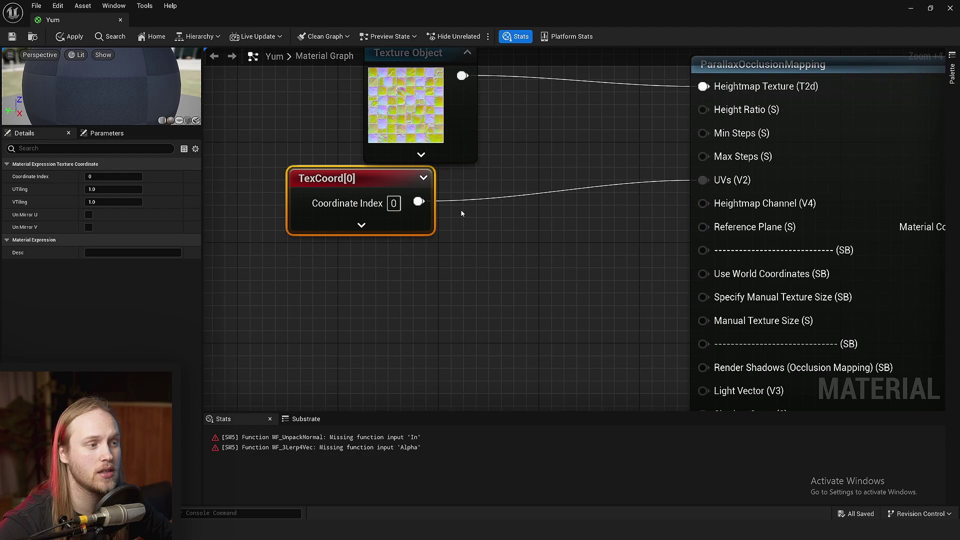
mouse_move(367, 178)
mouse_down()
mouse_move(287, 192)
mouse_move(289, 169)
mouse_up()
scroll(504, 248, down, 1)
scroll(605, 220, down, 1)
scroll(605, 220, up, 2)
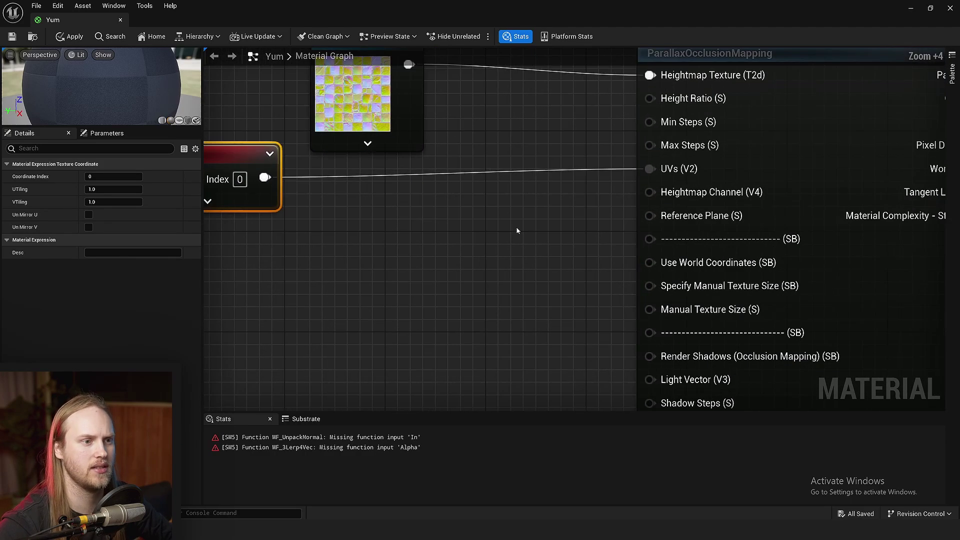
Add a Constant4Vector with alpha 1 (0,0,0,1) and wire it to Heightmap Channel.
click(516, 227)
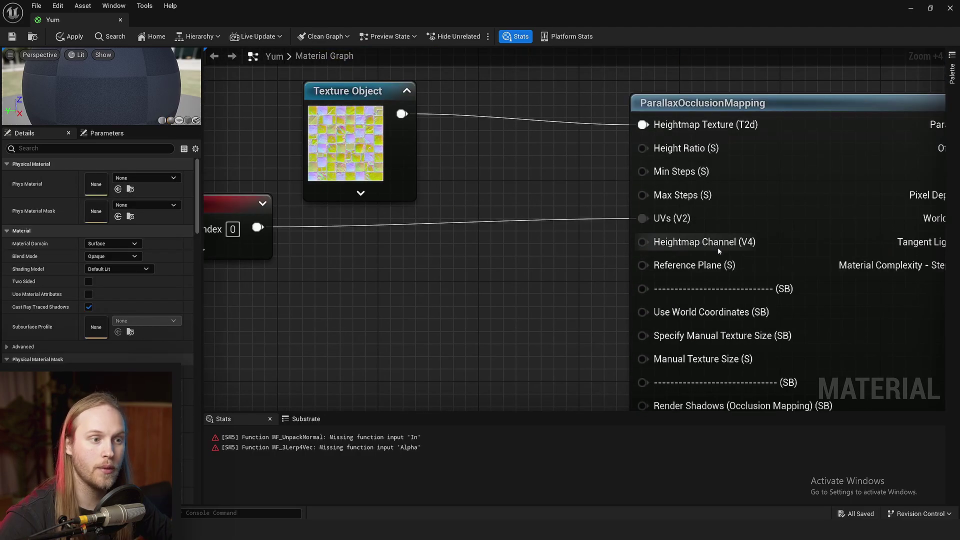
click(435, 262)
text(1)
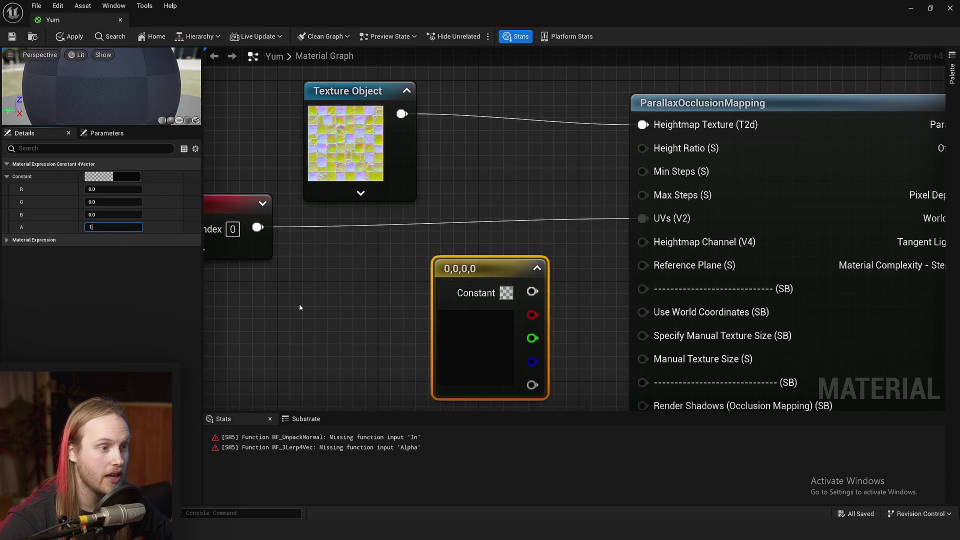
click(300, 304)
click(647, 239)
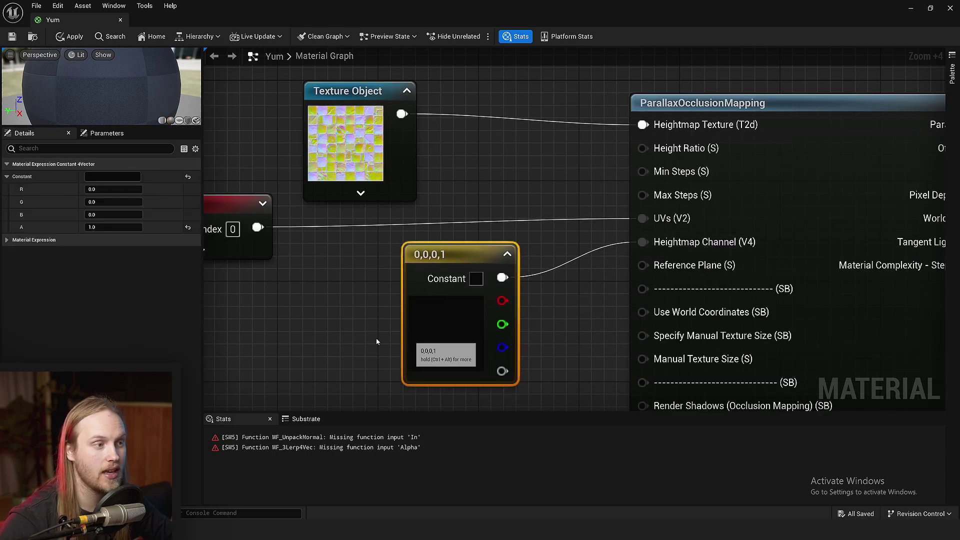
drag(484, 362, 350, 309)
click(579, 267)
right_drag(580, 267, 594, 227)
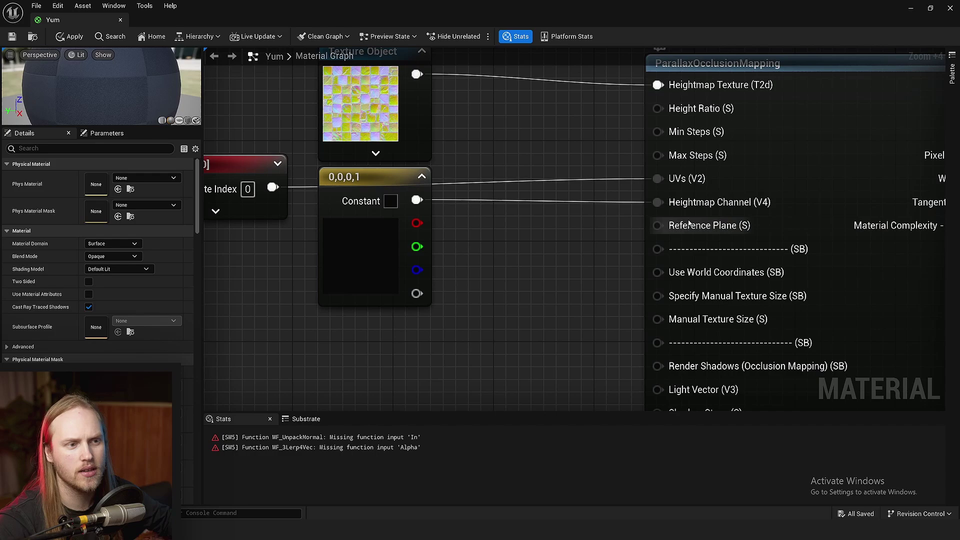
right_drag(689, 223, 585, 207)
drag(417, 180, 389, 213)
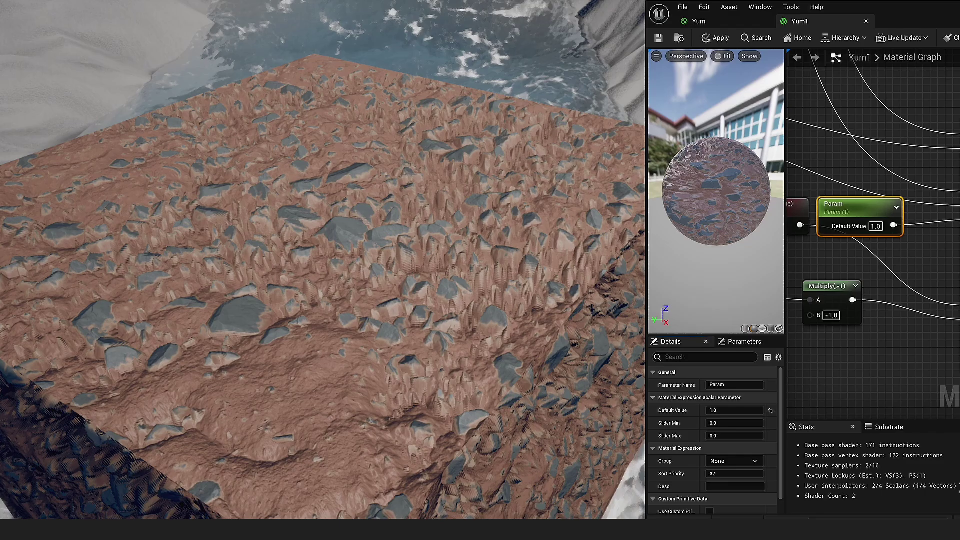
mouse_move(848, 205)
mouse_down()
mouse_move(908, 204)
mouse_move(858, 218)
mouse_up()
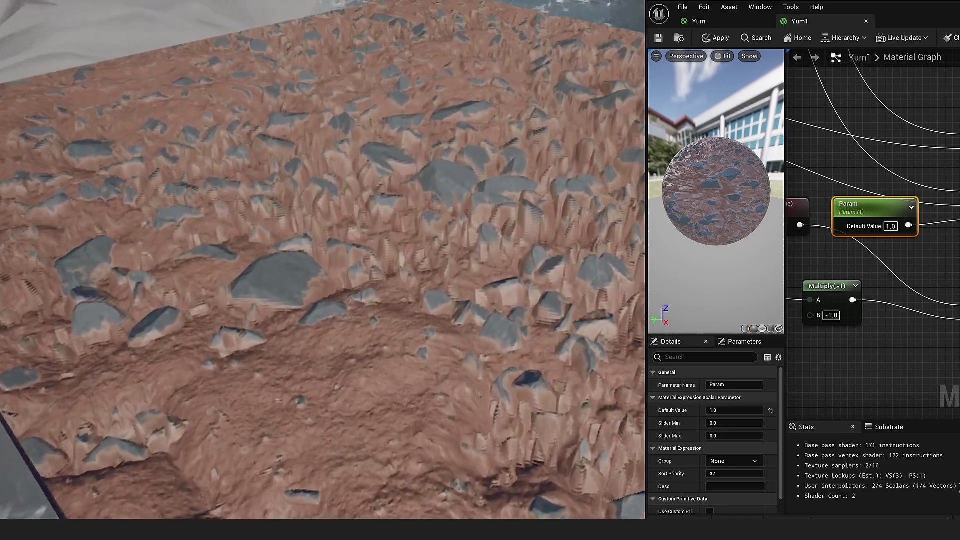
click(891, 226)
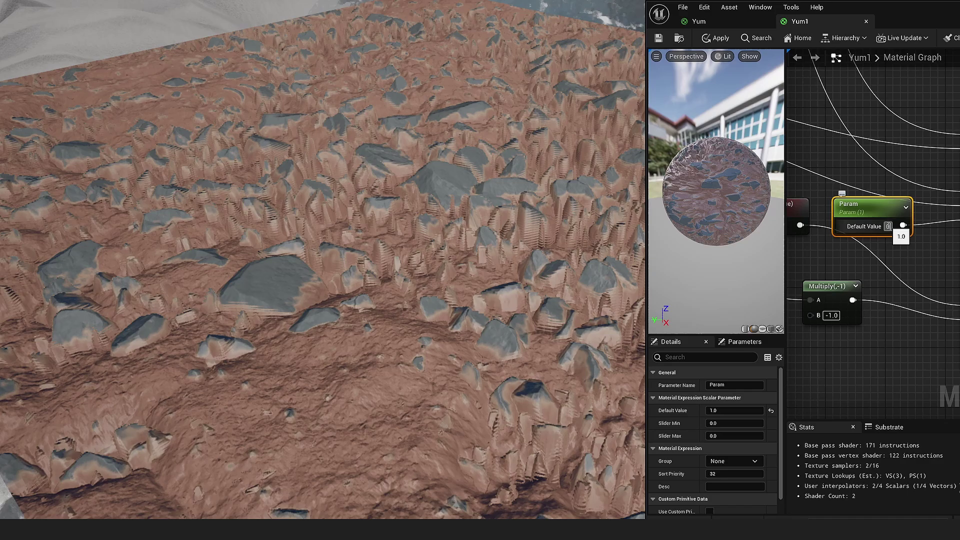
text(.5)
text(0)
key(Return)
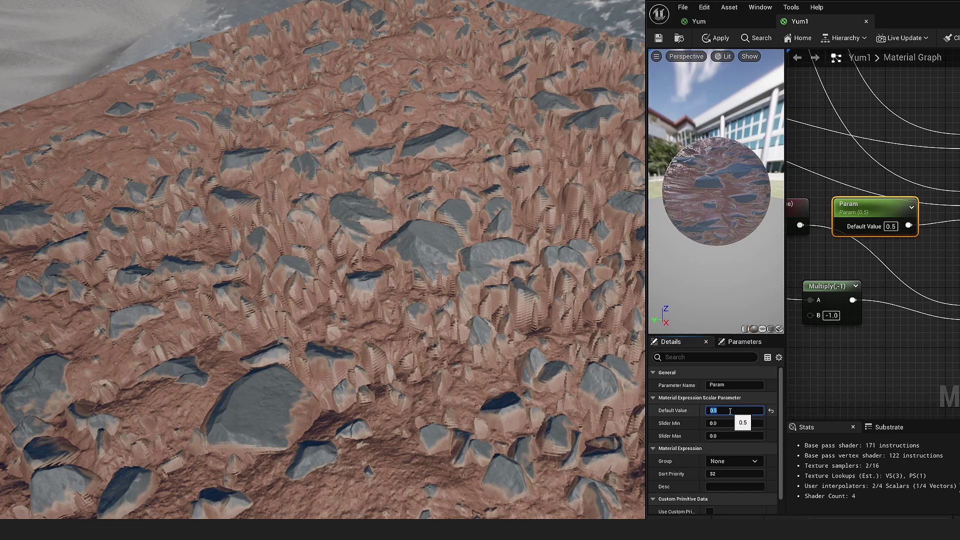
key(Return)
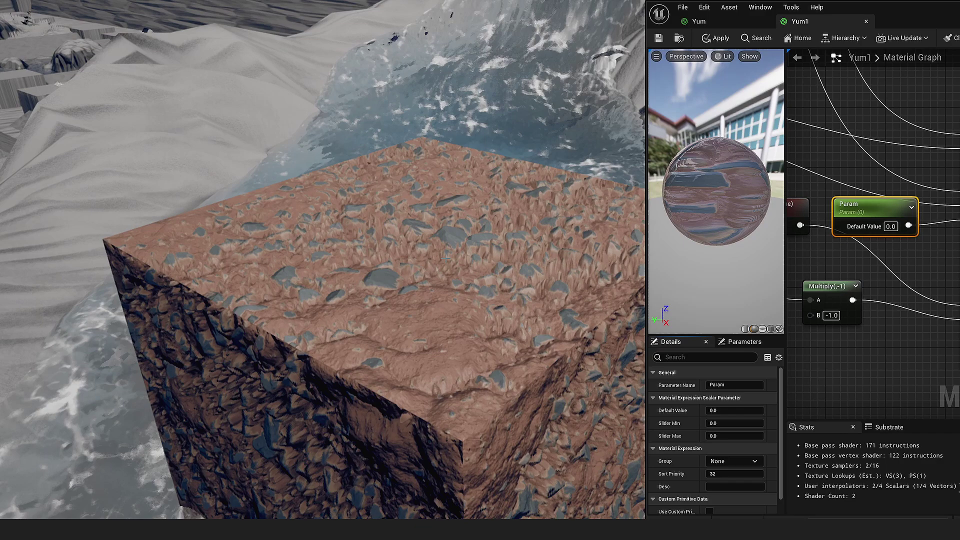
right_drag(959, 220, 950, 200)
drag(857, 198, 856, 228)
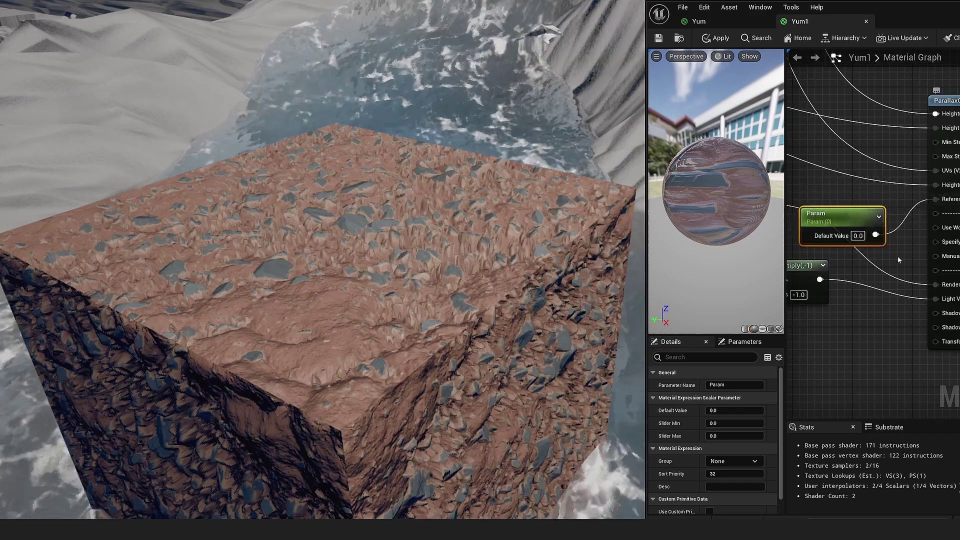
mouse_move(900, 260)
right_down()
mouse_move(929, 153)
mouse_move(911, 170)
right_up()
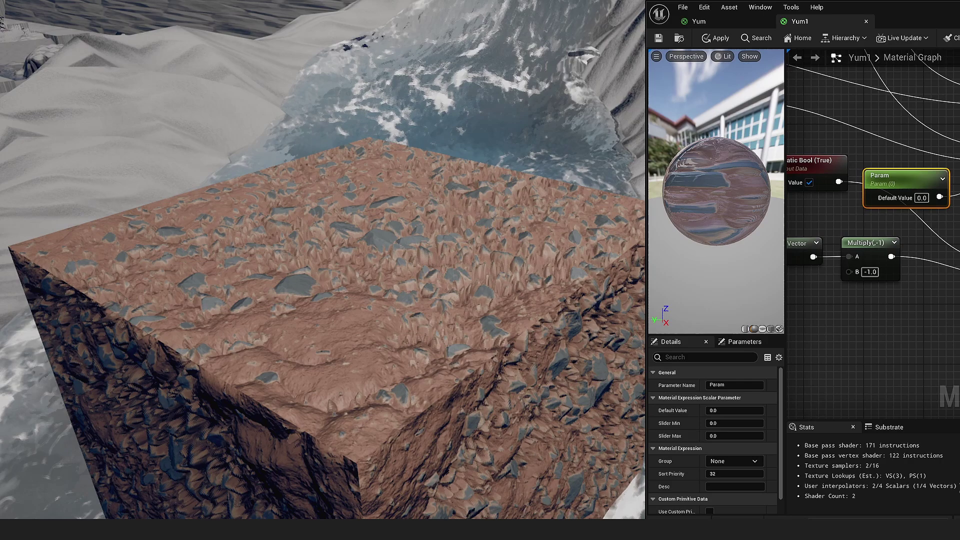
right_drag(852, 277, 958, 253)
mouse_move(908, 348)
right_down()
mouse_move(890, 363)
mouse_move(813, 363)
right_up()
drag(905, 304, 920, 204)
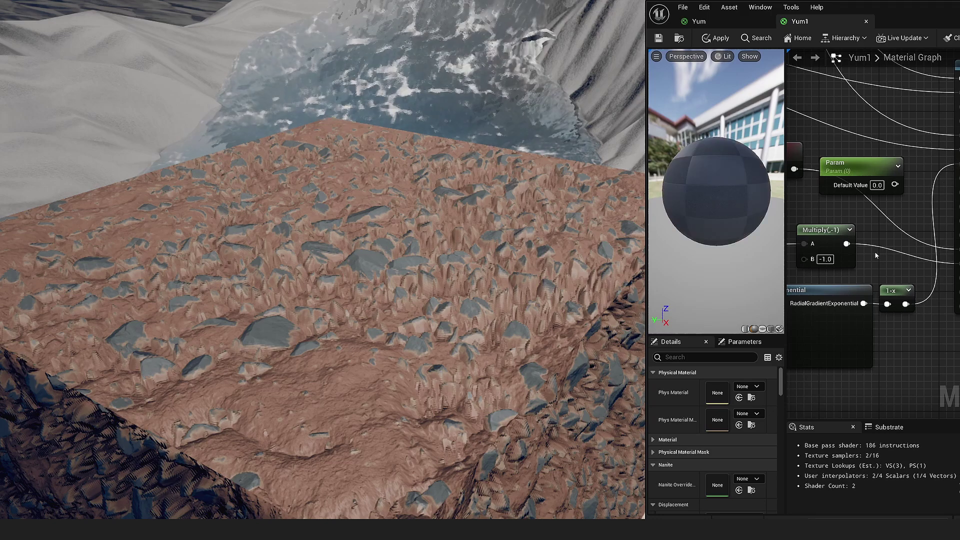
drag(957, 164, 929, 181)
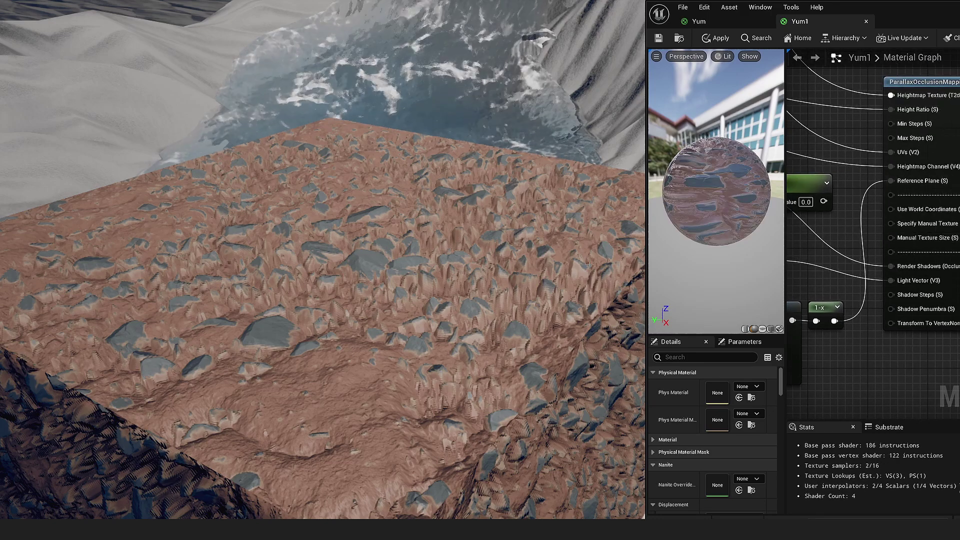
key(ctrl+s)
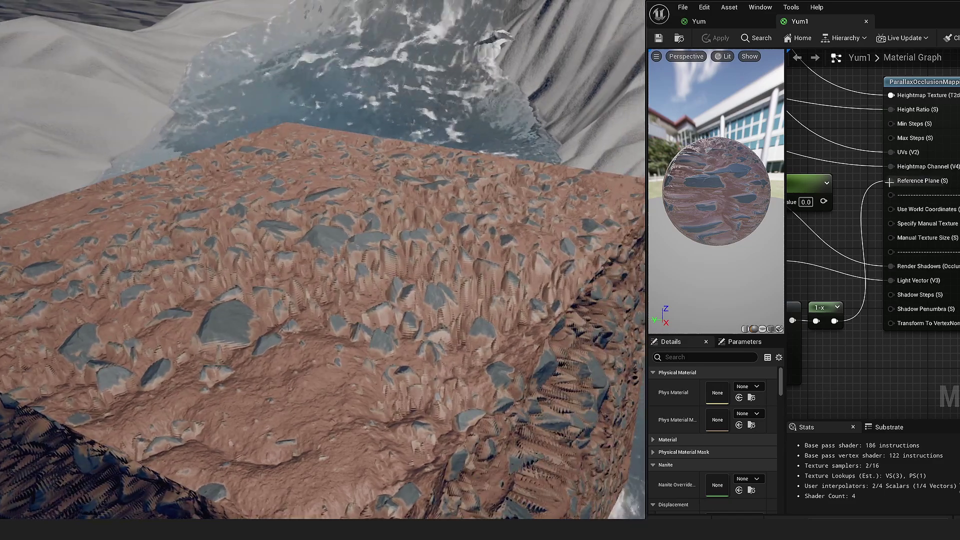
alt+click(890, 181)
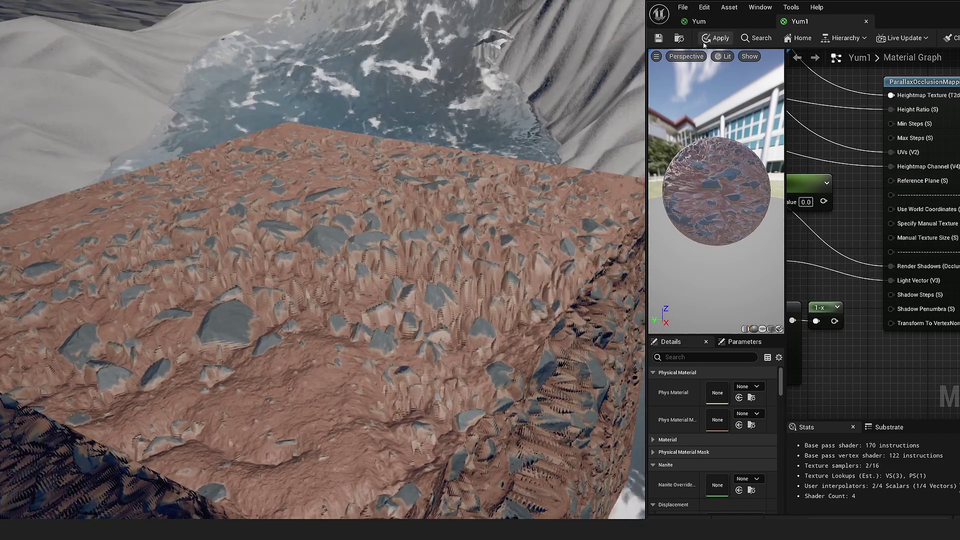
key(ctrl+s)
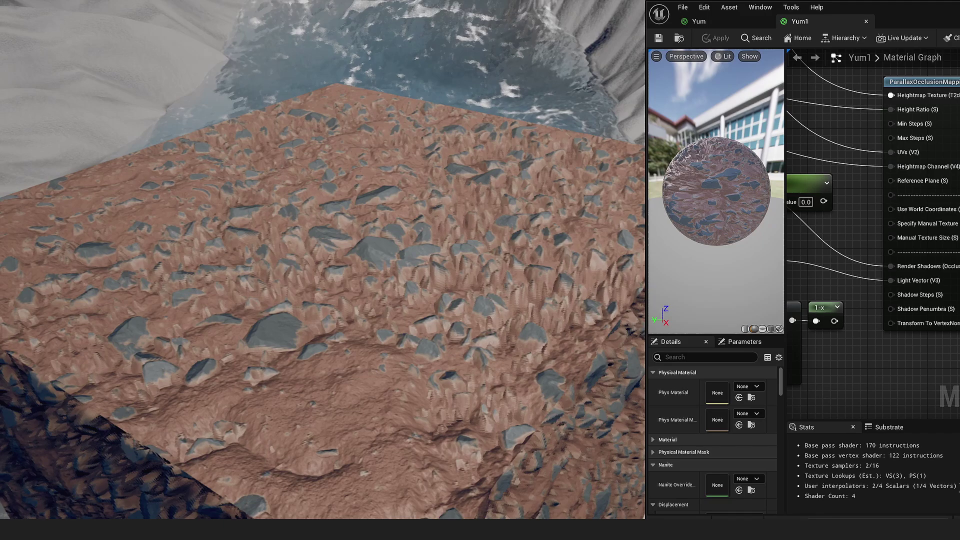
mouse_move(848, 333)
right_down()
mouse_move(932, 311)
mouse_move(814, 286)
mouse_move(797, 383)
mouse_move(874, 319)
right_up()
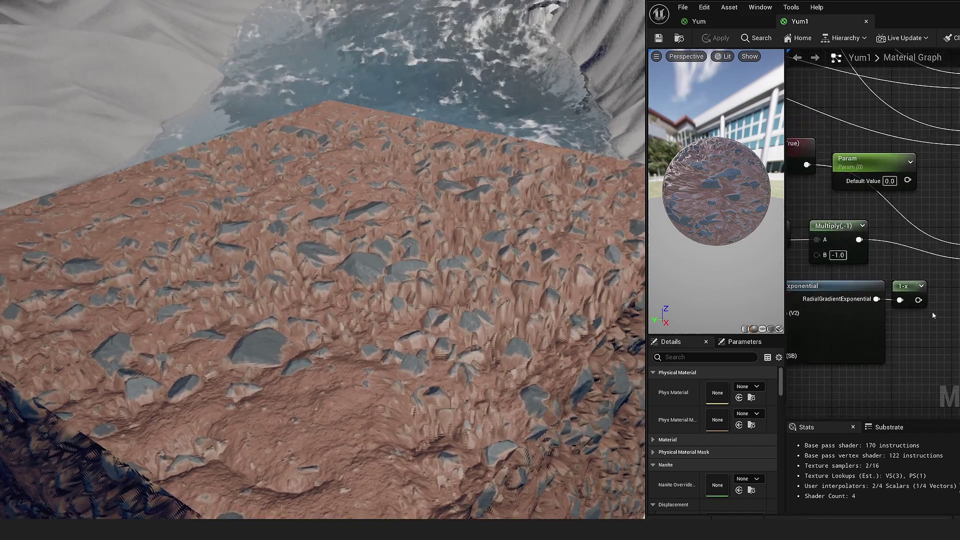
scroll(933, 312, down, 1)
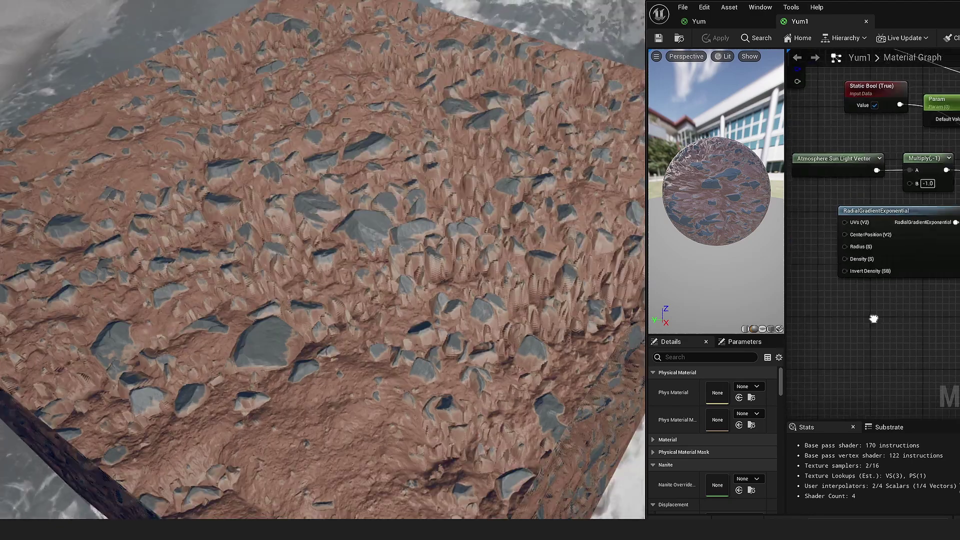
Place a Vertex Color node and drag its R output onto the target input pin.
right_click(841, 317)
key(Escape)
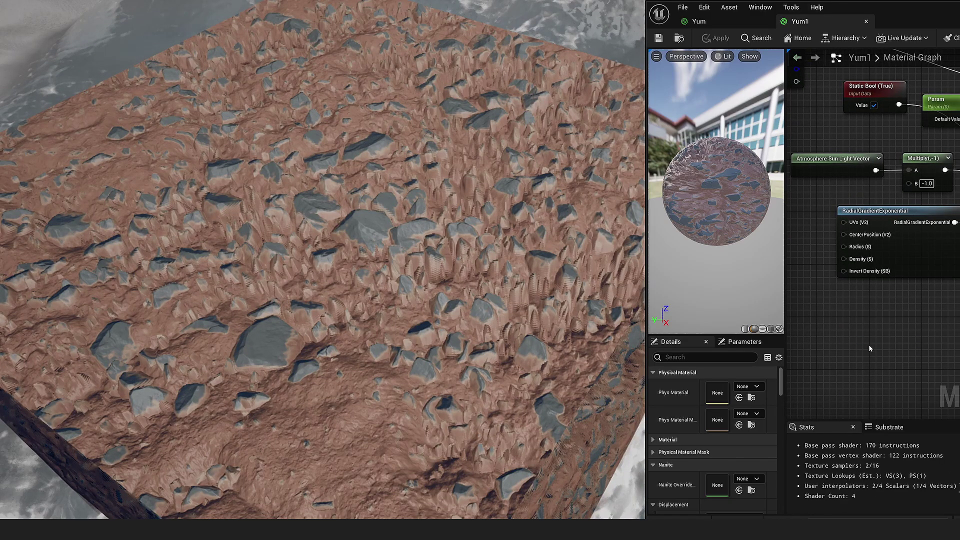
drag(861, 332, 819, 321)
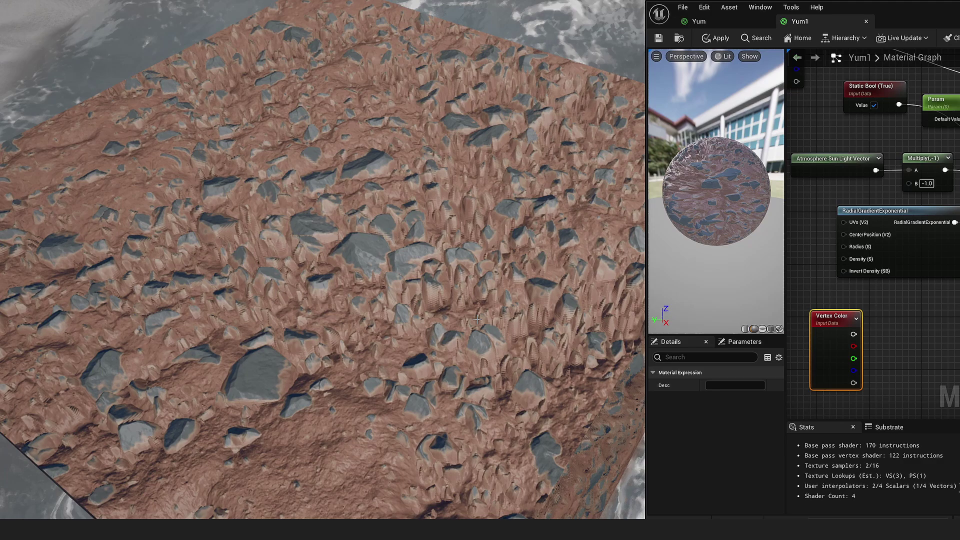
right_drag(854, 352, 822, 365)
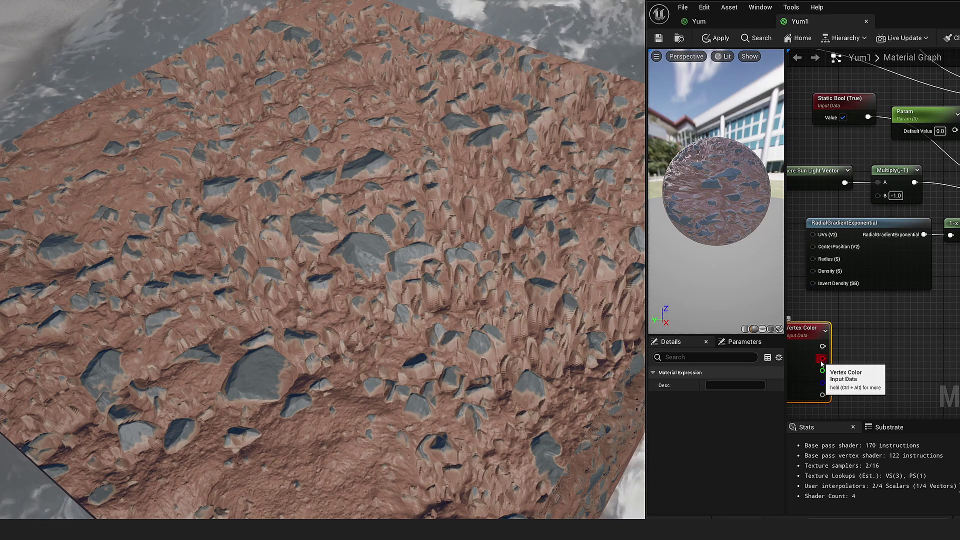
drag(823, 364, 928, 330)
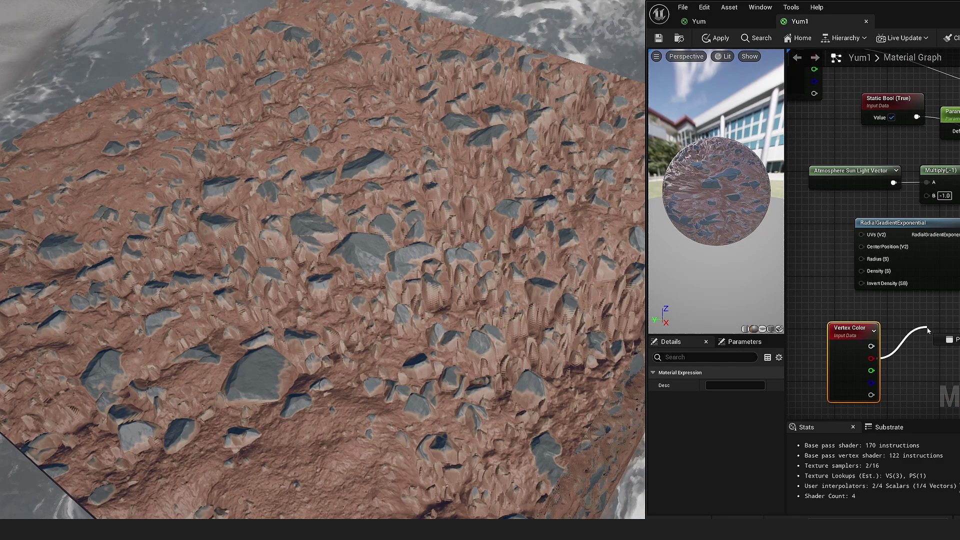
drag(947, 328, 959, 339)
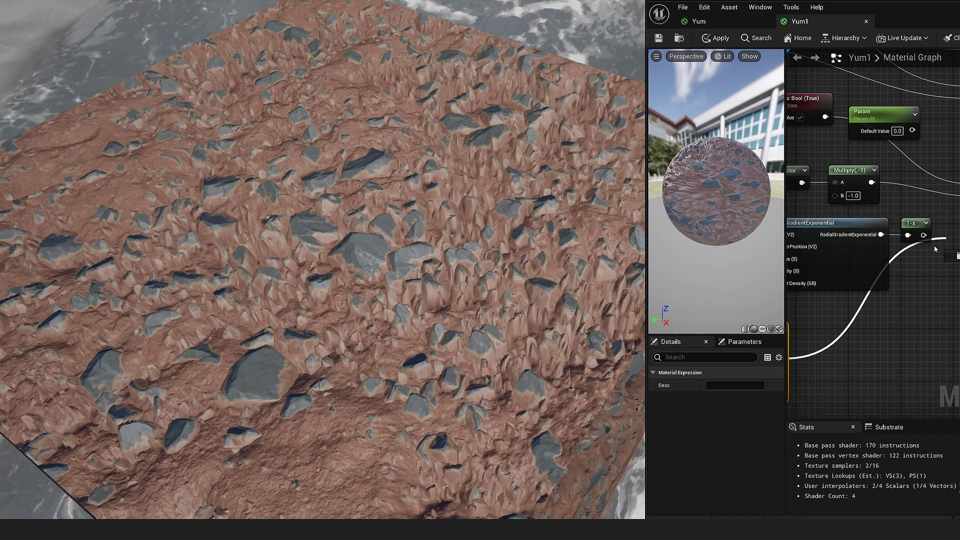
drag(936, 250, 903, 317)
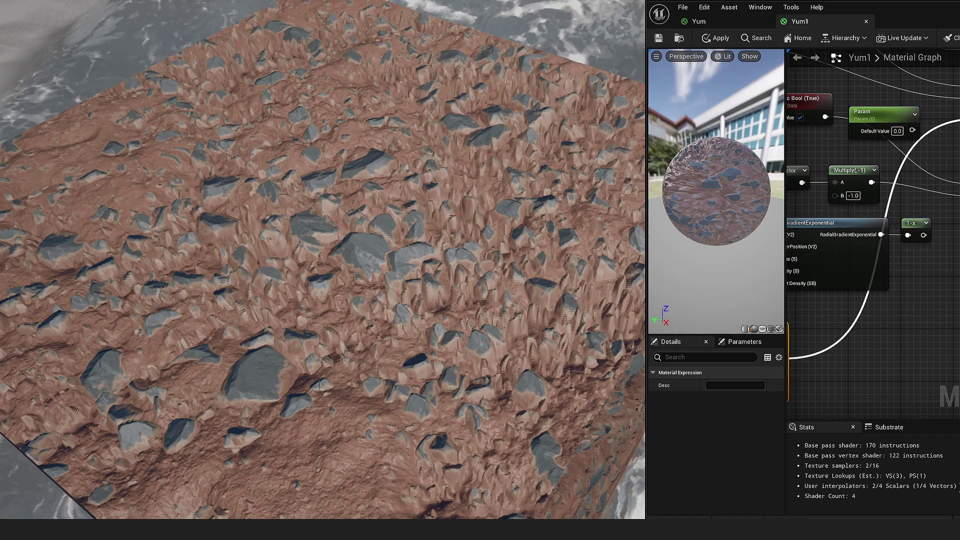
drag(884, 400, 884, 399)
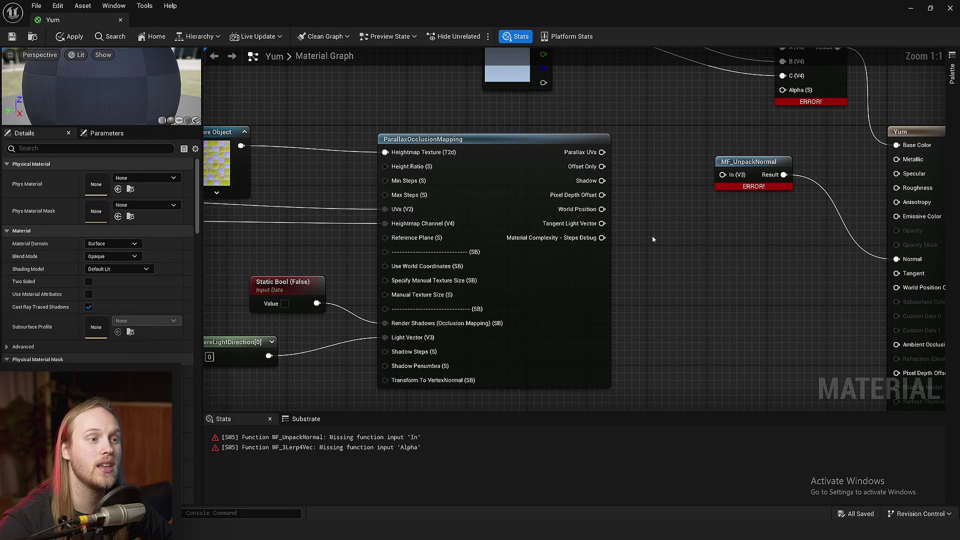
scroll(561, 155, up, 4)
Move the blend, Yum and MF_UnpackNormal nodes aside to expose the parallax outputs.
click(535, 207)
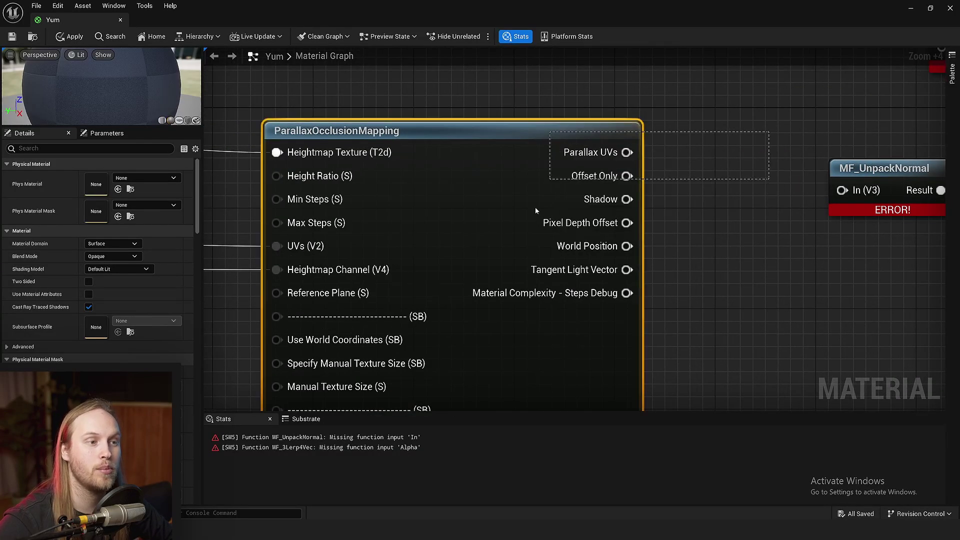
click(774, 193)
scroll(774, 193, up, 3)
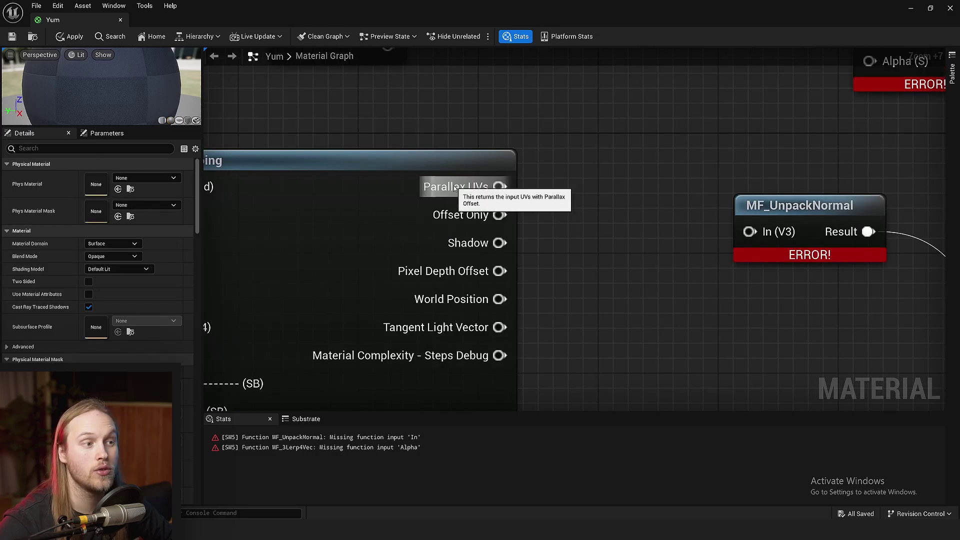
scroll(455, 188, down, 2)
click(643, 171)
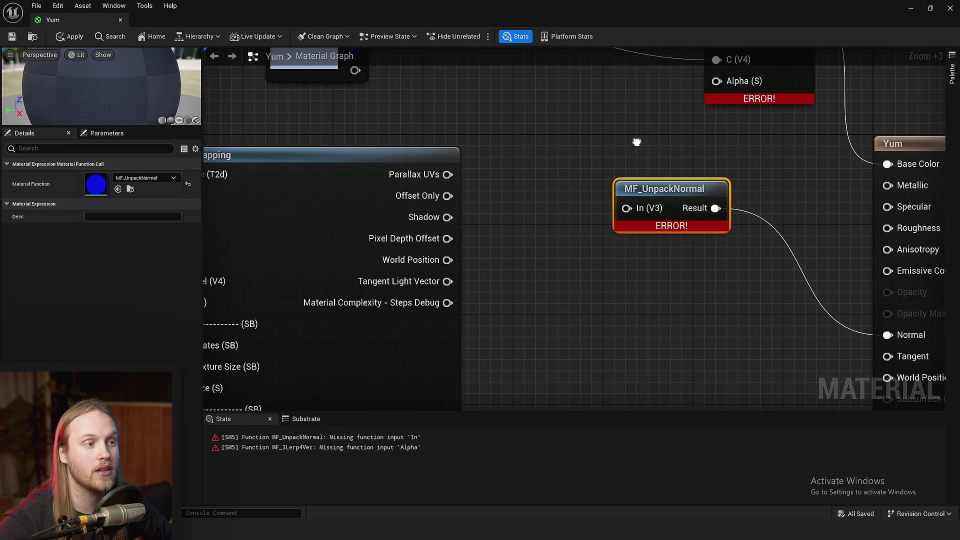
scroll(696, 241, down, 5)
right_drag(755, 233, 669, 216)
drag(616, 90, 810, 315)
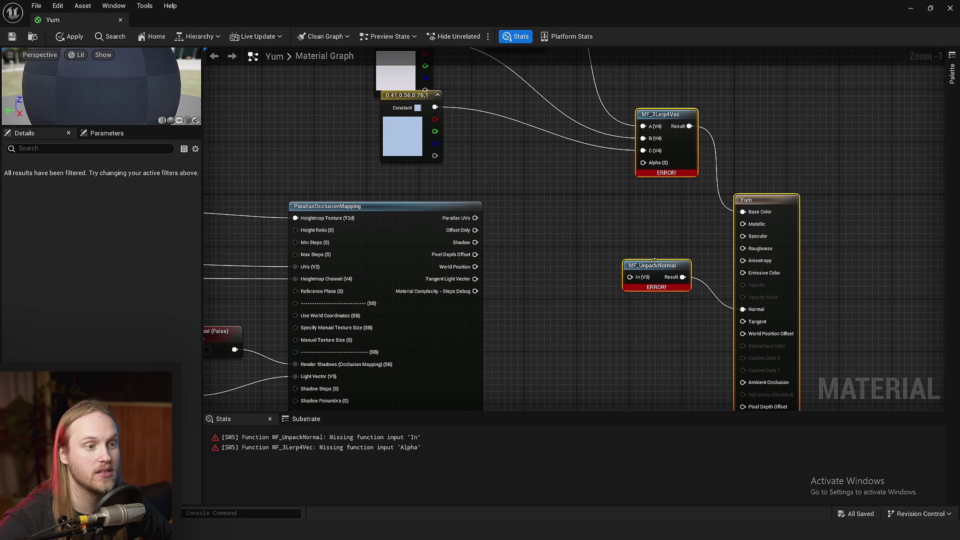
drag(735, 204, 872, 171)
click(631, 218)
scroll(593, 253, up, 4)
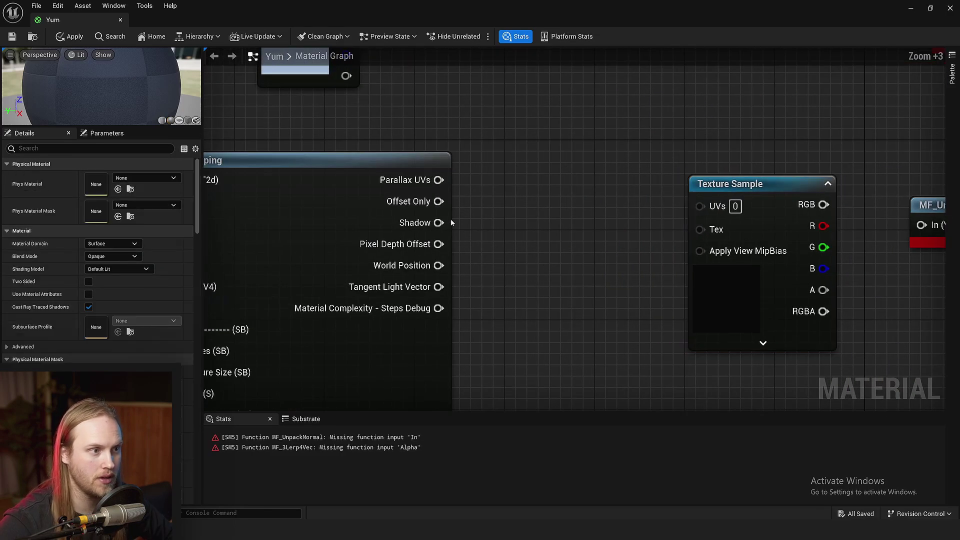
right_drag(732, 210, 643, 180)
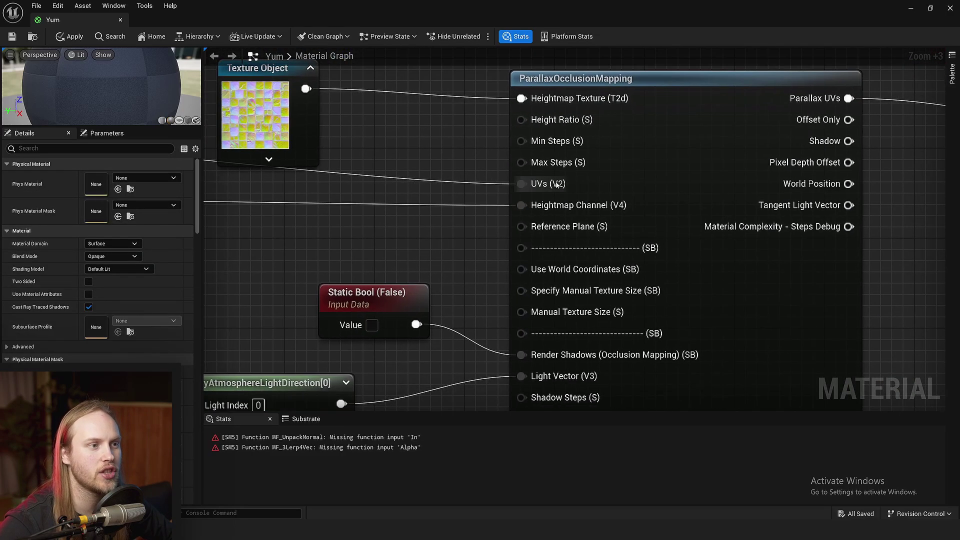
right_drag(706, 180, 361, 206)
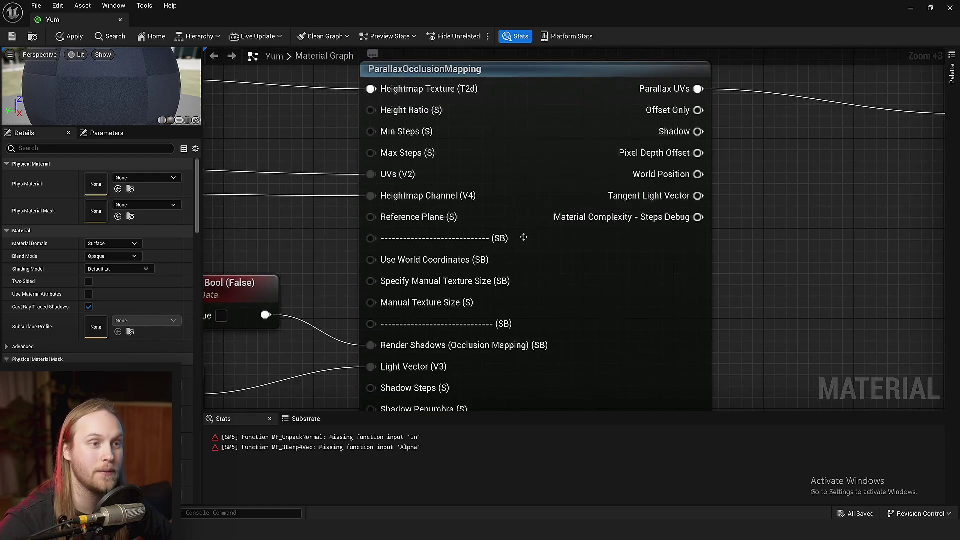
right_drag(524, 238, 480, 293)
scroll(524, 159, up, 2)
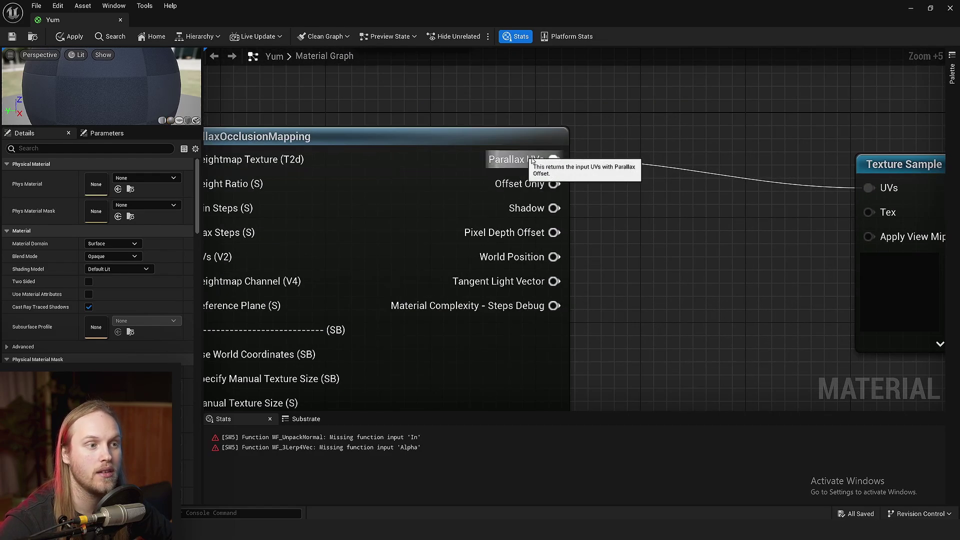
scroll(532, 159, down, 3)
Give the parallax-UV Texture Sample the normal texture and wire its RGB into MF_UnpackNormal.
click(740, 232)
scroll(721, 239, up, 1)
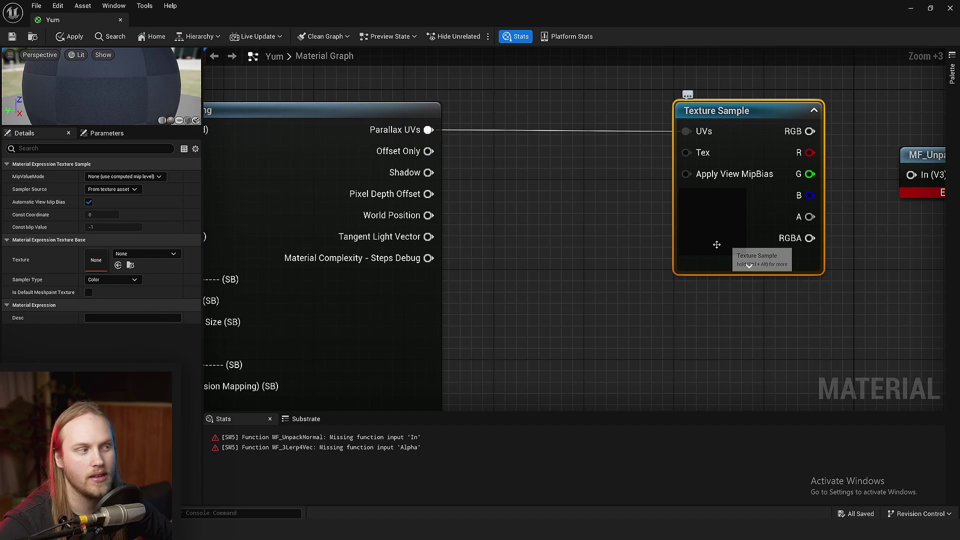
click(163, 258)
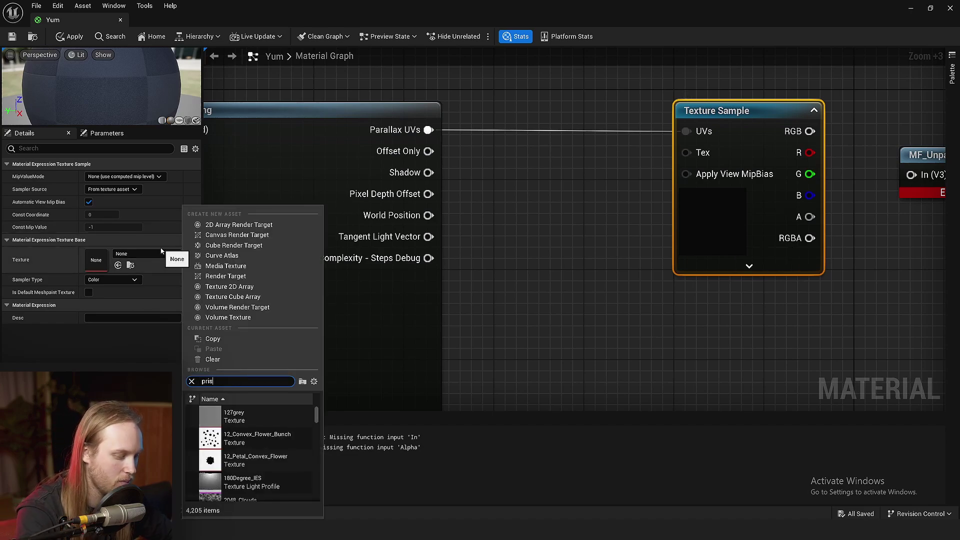
click(232, 416)
scroll(586, 262, up, 3)
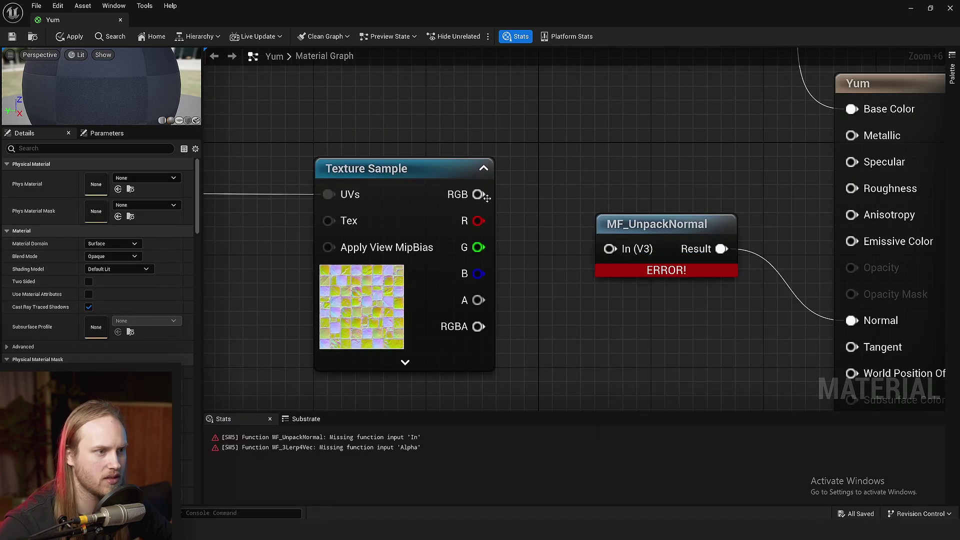
drag(603, 256, 603, 256)
scroll(602, 255, down, 5)
drag(490, 281, 594, 153)
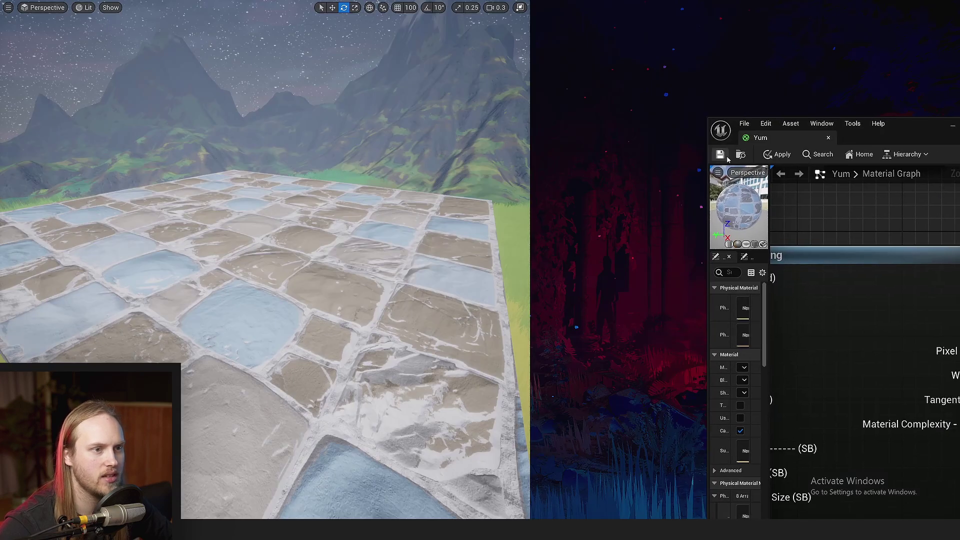
Wire the blue channel to MF_3Lerp4Vec Alpha, apply, and inspect the parallax tiles close up.
click(719, 155)
right_drag(348, 329, 347, 328)
scroll(348, 329, down, 1)
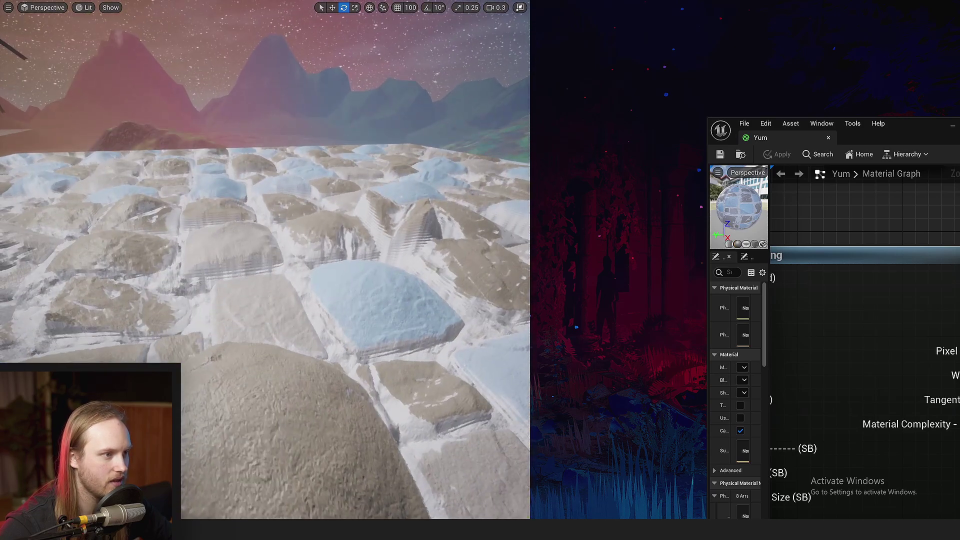
scroll(347, 329, down, 1)
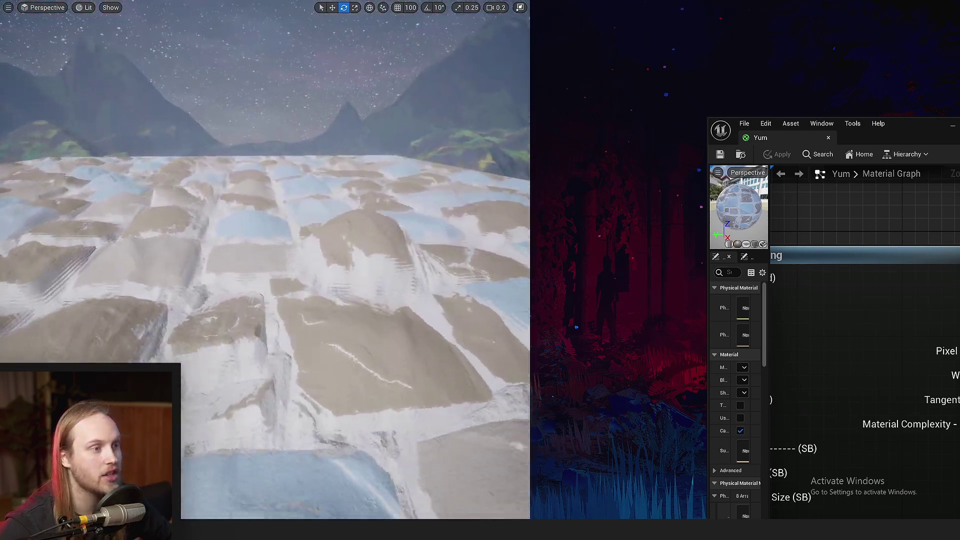
right_drag(335, 261, 304, 260)
scroll(314, 271, down, 2)
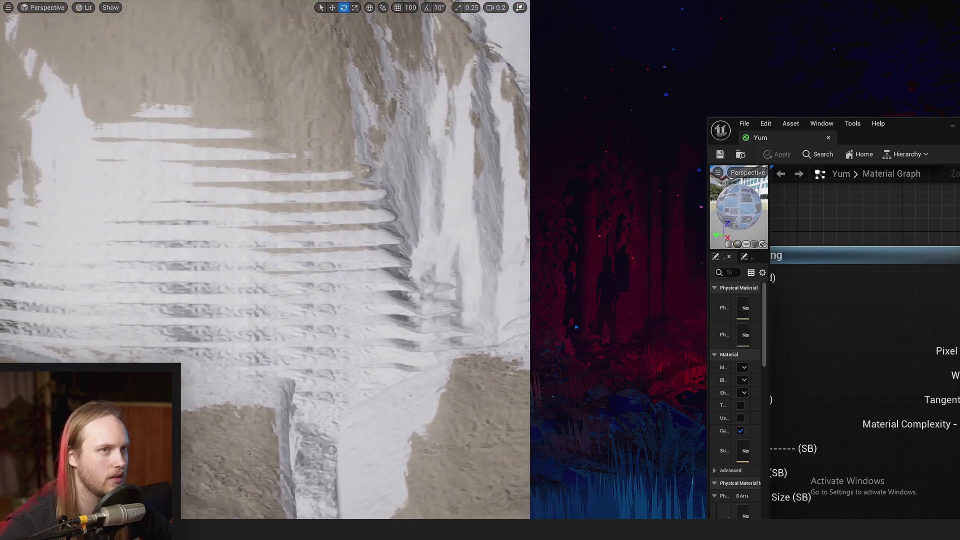
right_drag(304, 260, 304, 260)
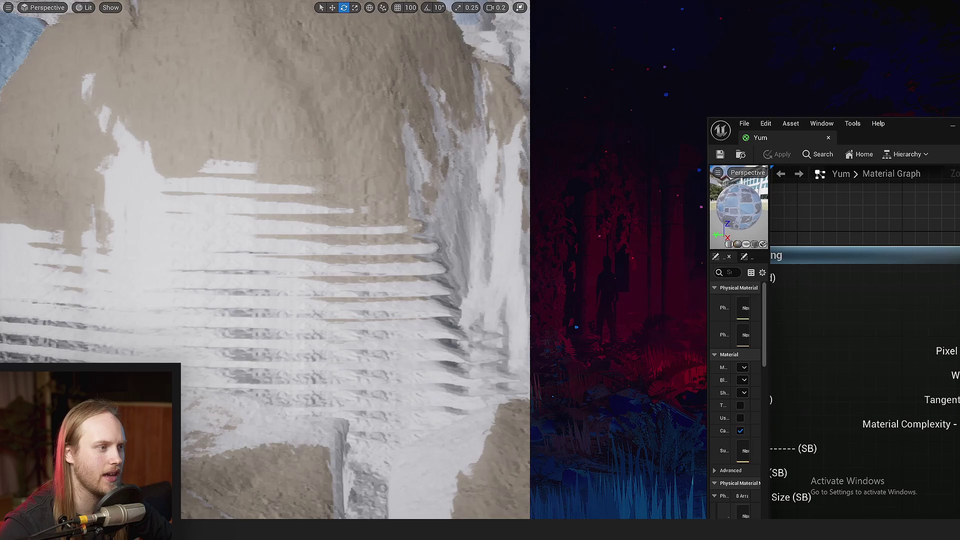
scroll(659, 219, up, 1)
scroll(754, 230, up, 1)
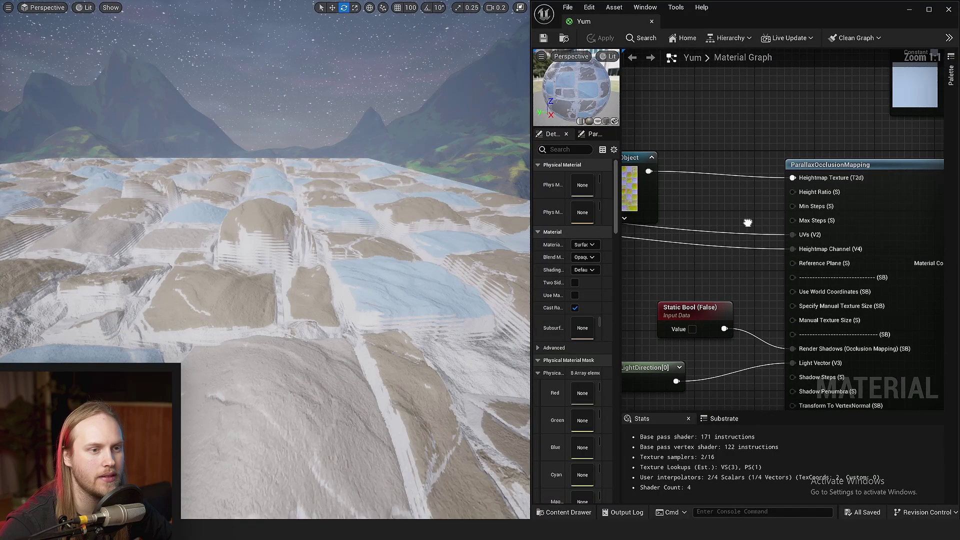
scroll(830, 209, up, 2)
Feed a Constant of 64 into the parallax node's Max Steps, then select the floor plane.
right_drag(861, 213, 703, 194)
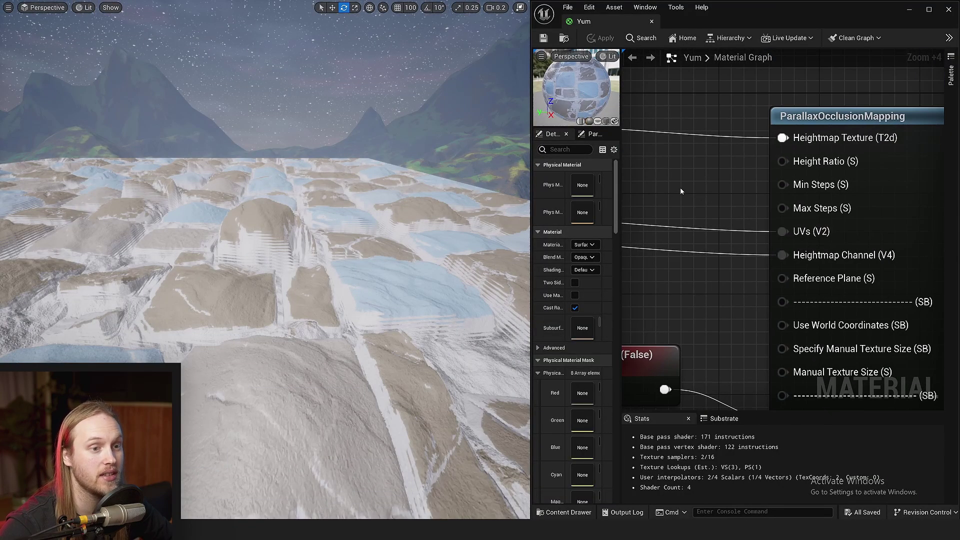
click(681, 191)
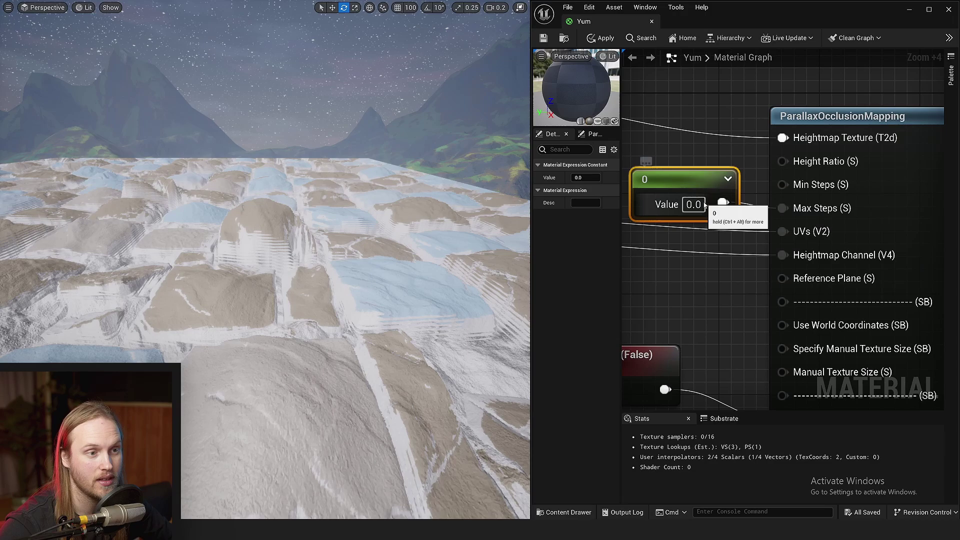
text(64)
click(692, 167)
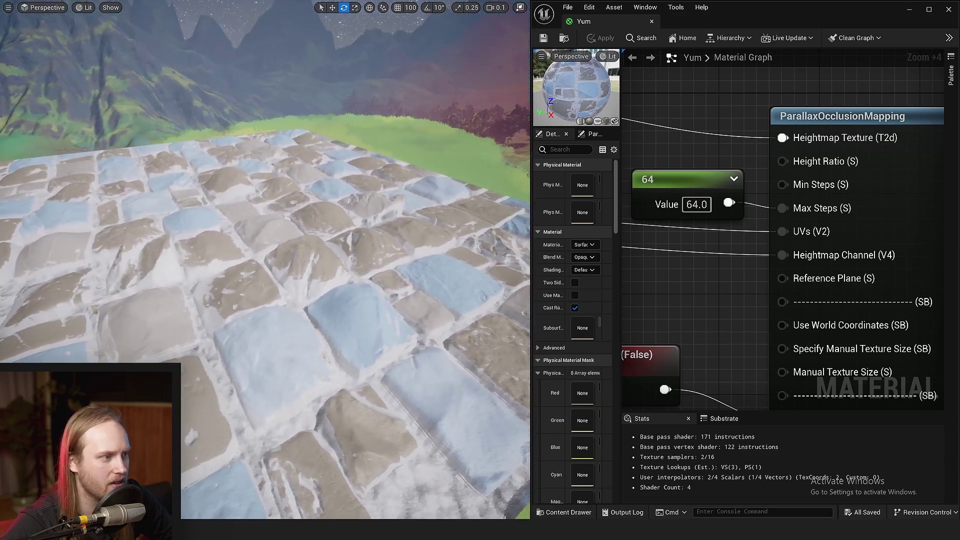
scroll(267, 262, down, 1)
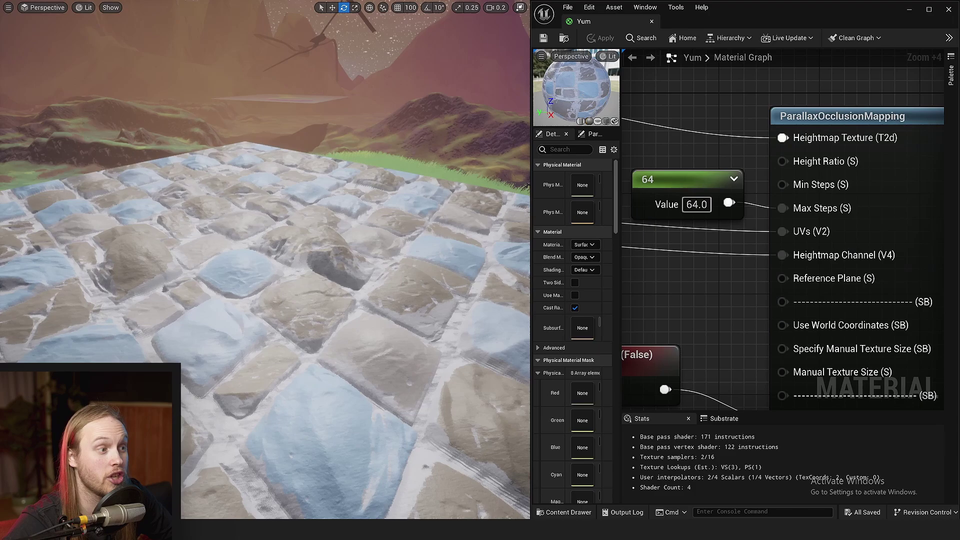
click(247, 343)
Wire parallax Offset Only through the Add node into the texture UVs and apply.
mouse_move(825, 225)
right_down()
mouse_move(755, 218)
mouse_move(691, 195)
right_up()
scroll(755, 218, down, 1)
scroll(786, 195, down, 1)
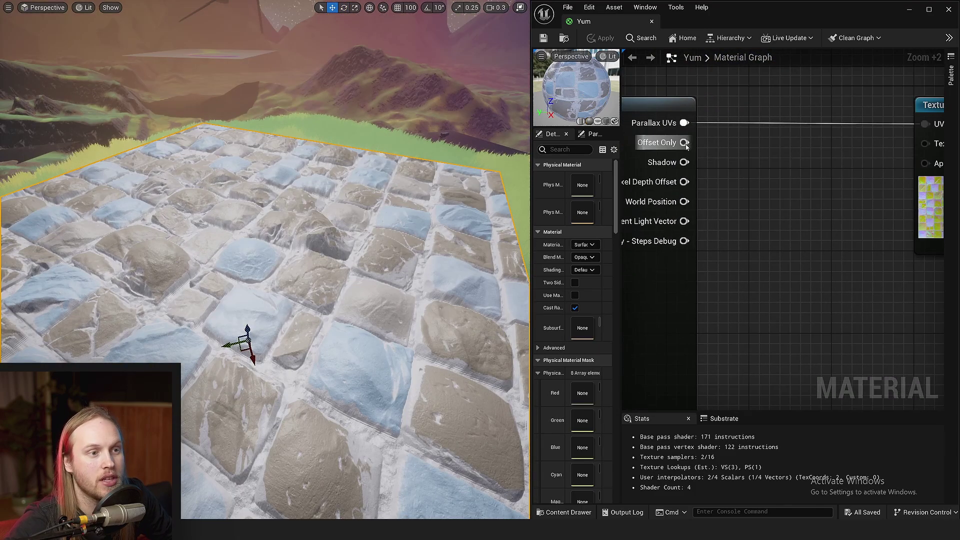
drag(685, 142, 724, 203)
click(729, 160)
scroll(729, 160, down, 3)
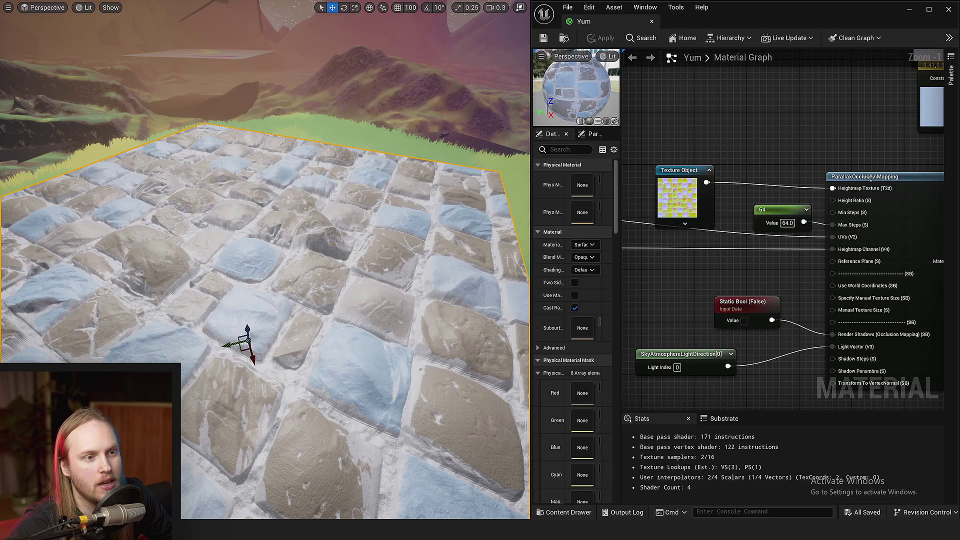
right_drag(729, 160, 959, 173)
scroll(817, 235, up, 3)
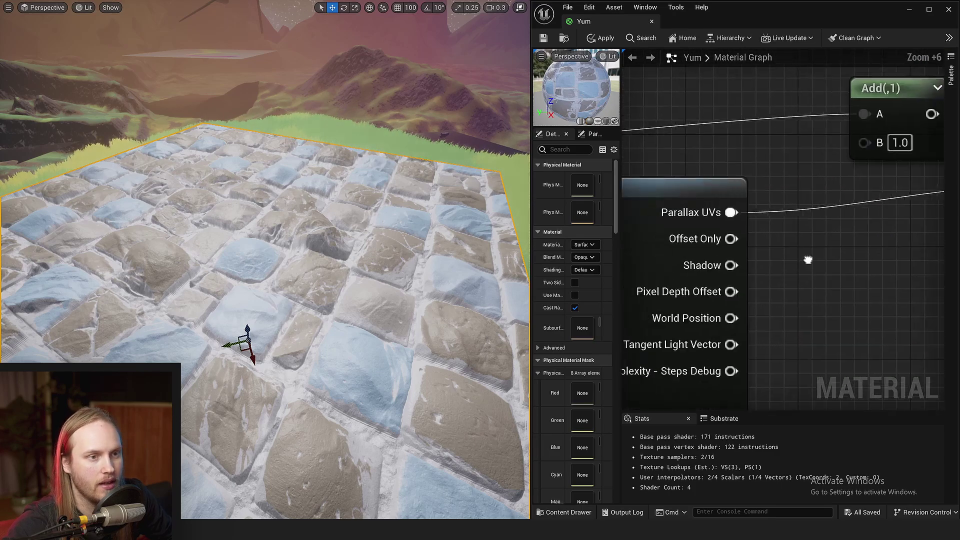
scroll(808, 259, up, 1)
right_drag(886, 175, 753, 154)
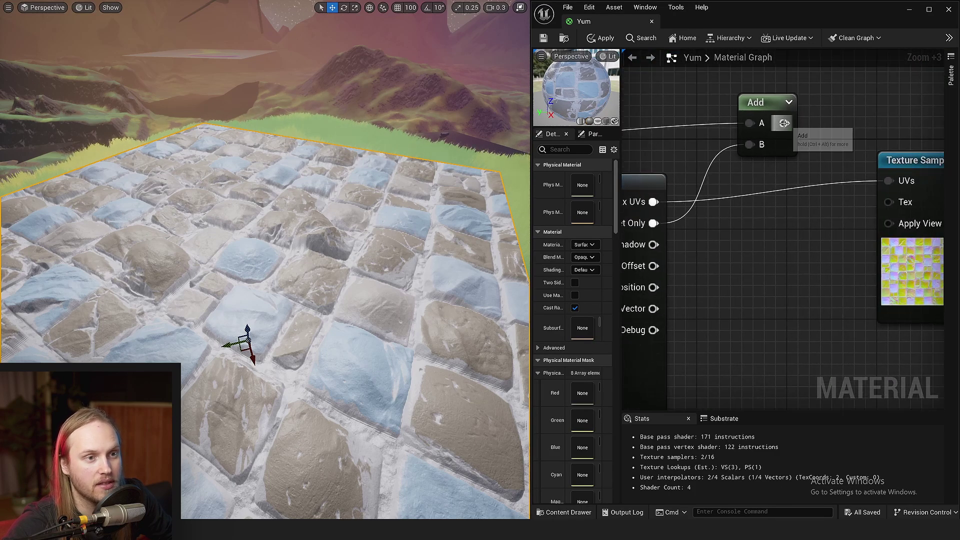
drag(890, 183, 888, 181)
key(ctrl+s)
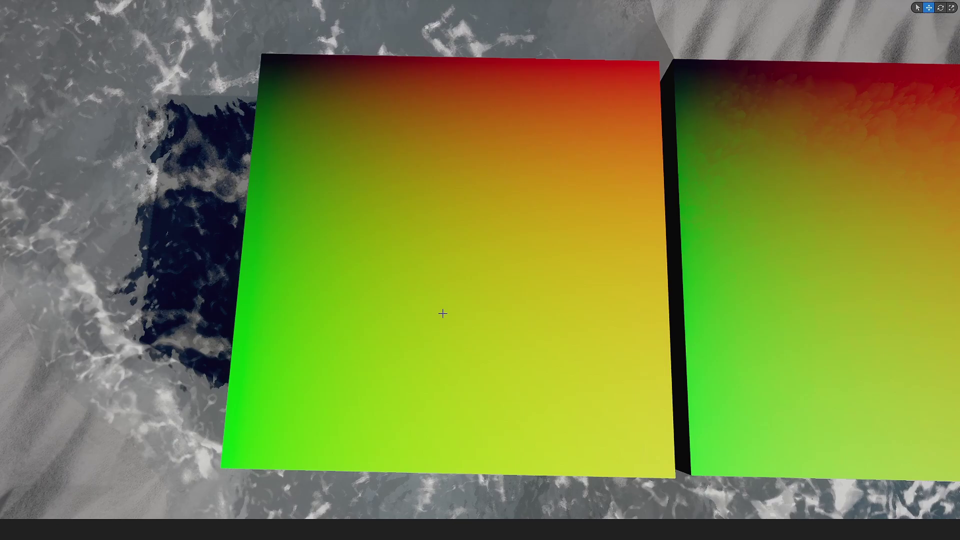
right_drag(343, 412, 450, 412)
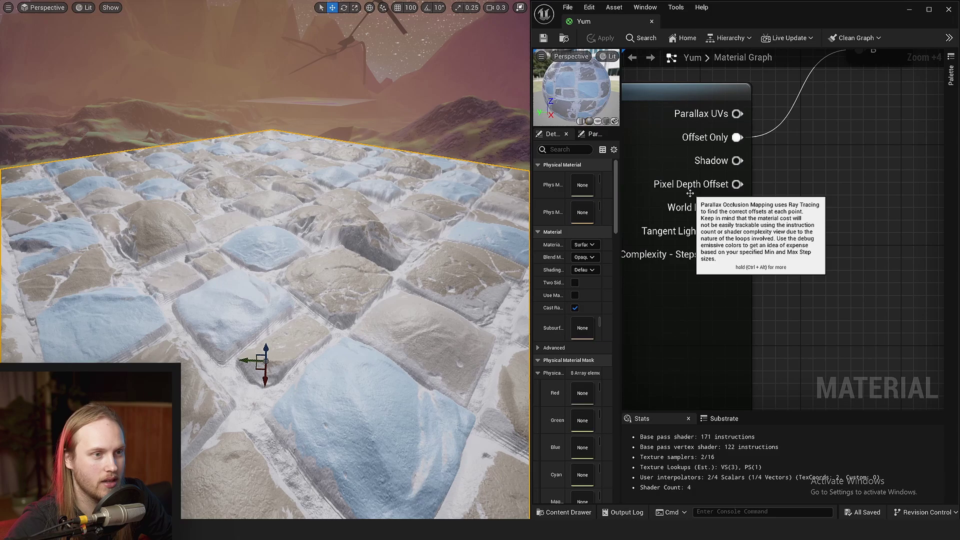
scroll(713, 195, down, 3)
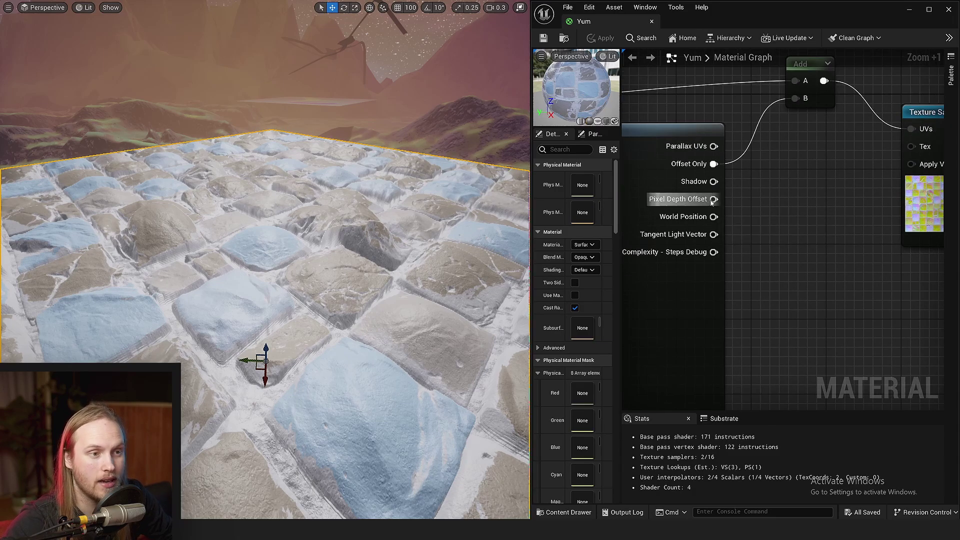
Uncheck Cast Shadow on Cube5 so the cobblestone top renders lit.
drag(712, 202, 856, 228)
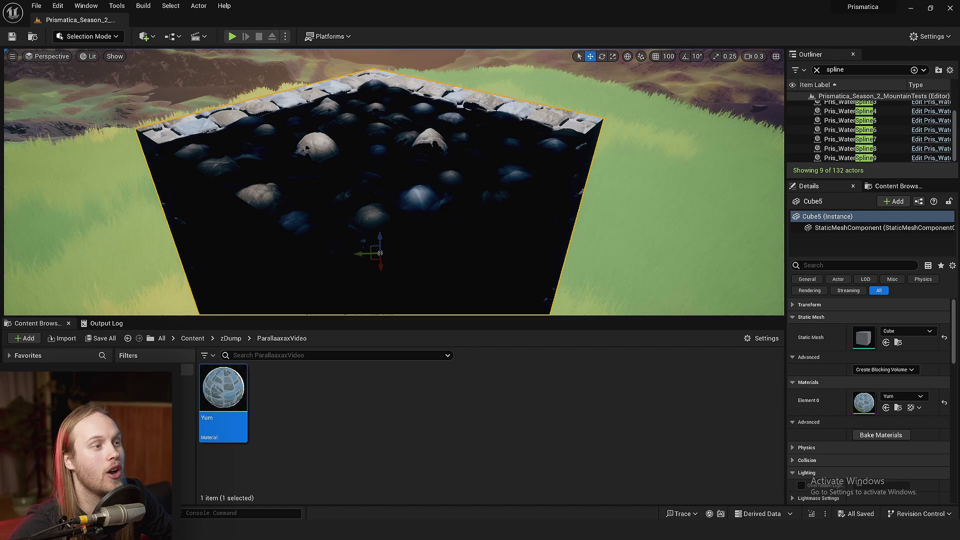
scroll(435, 186, up, 2)
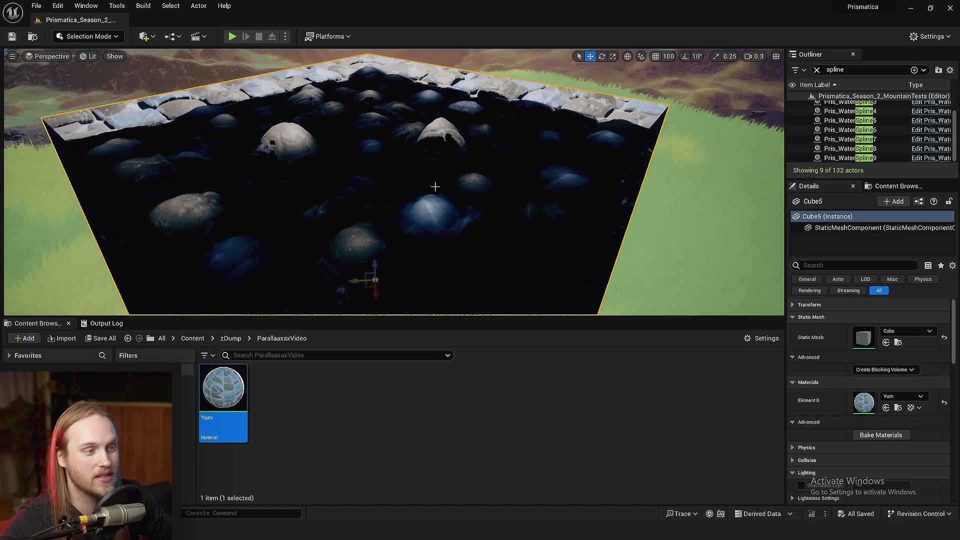
drag(367, 316, 366, 377)
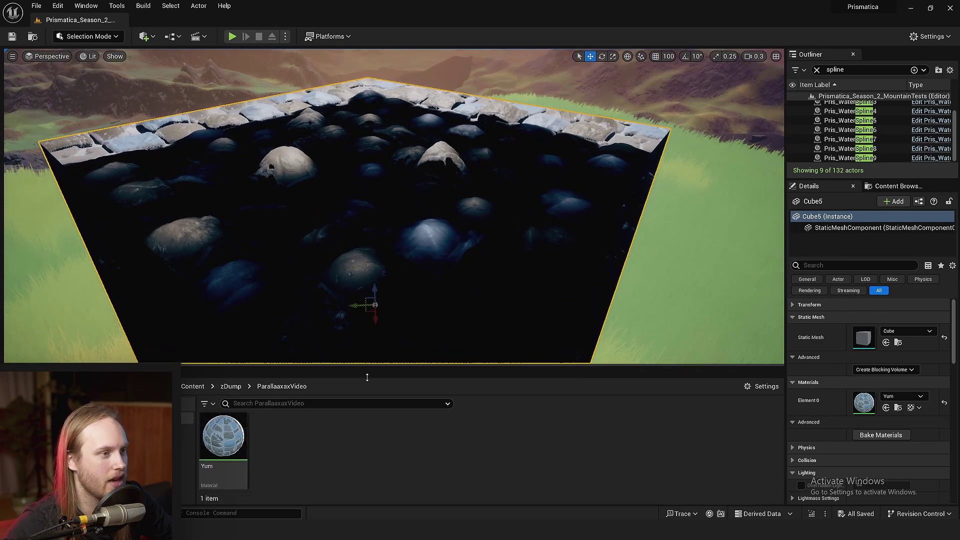
scroll(419, 202, up, 1)
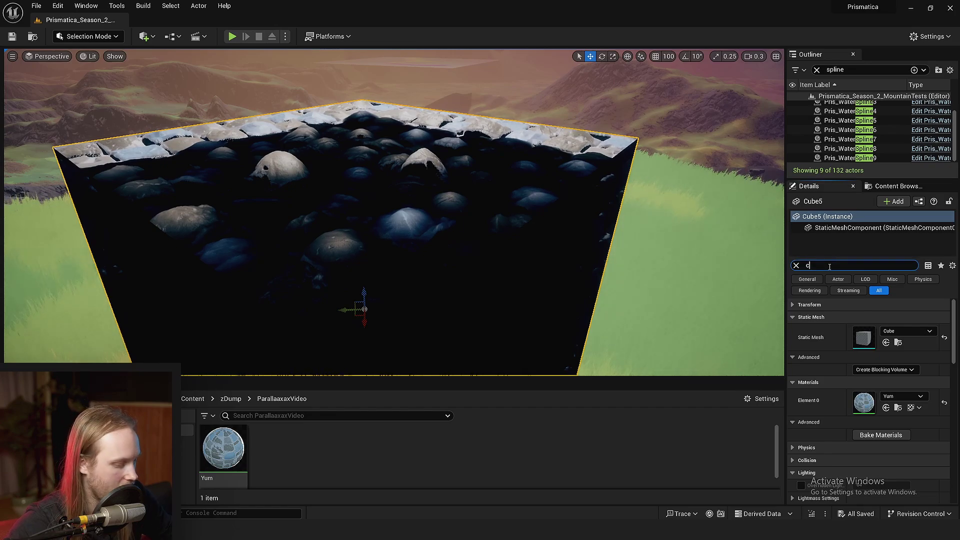
click(855, 318)
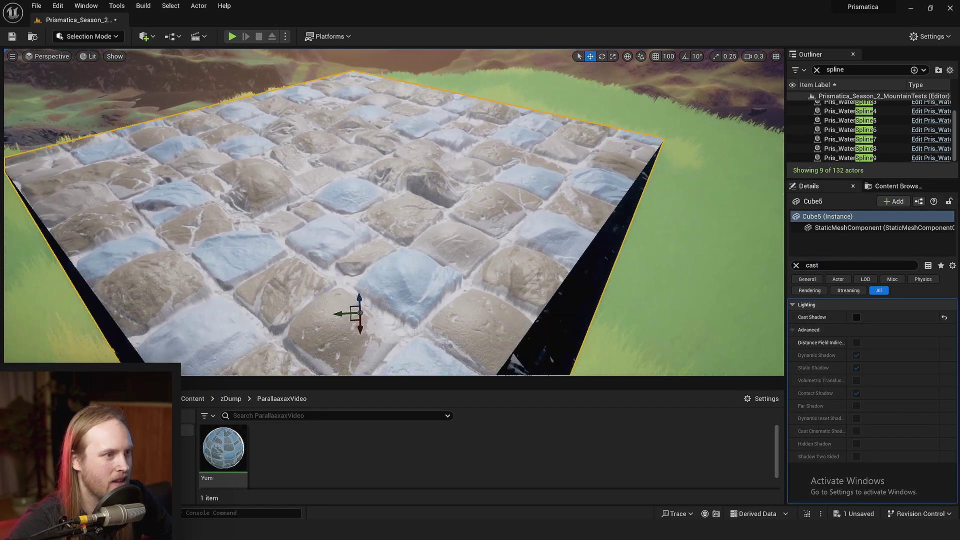
right_drag(301, 371, 301, 371)
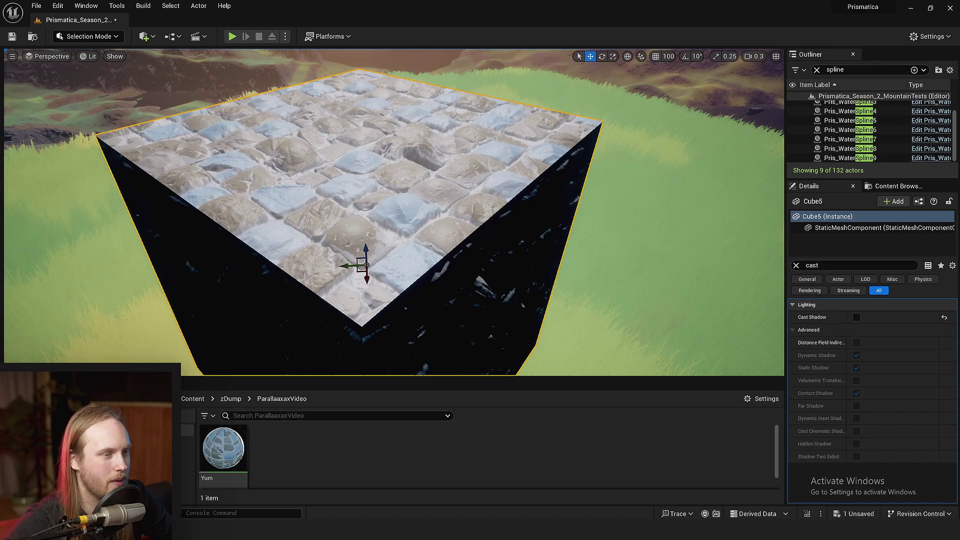
scroll(300, 372, down, 3)
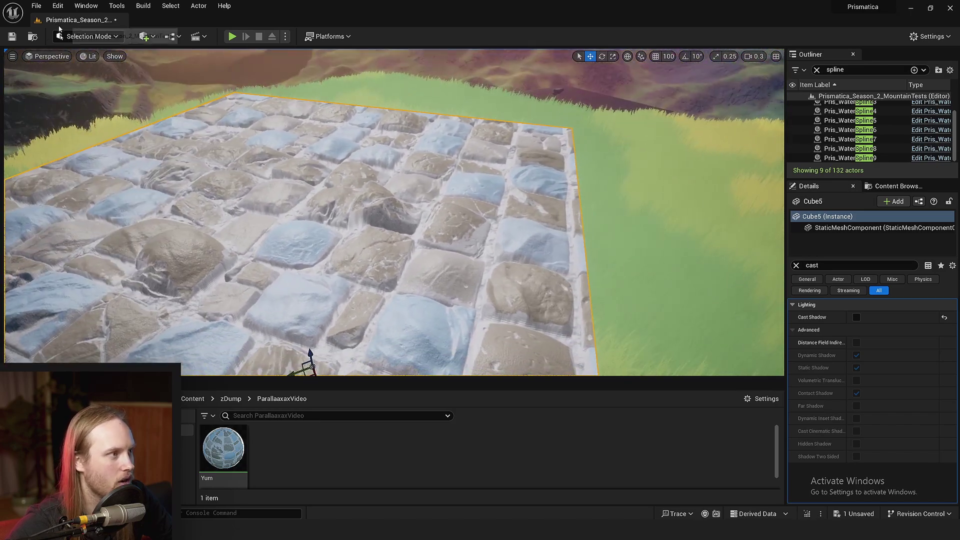
Drop a large Cube from Place Actors onto the cobblestone floor, then open the Yum material.
key(shift+1)
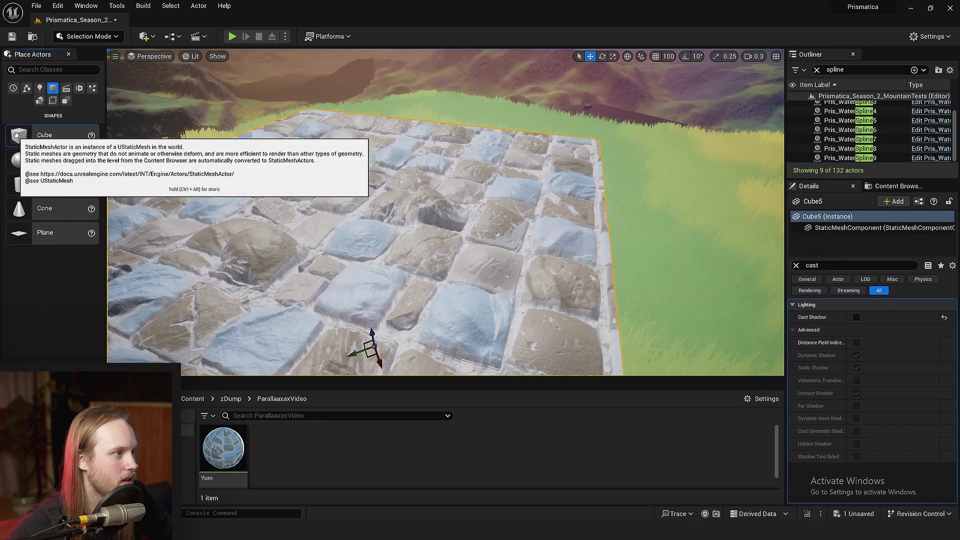
drag(19, 135, 375, 138)
mouse_move(375, 168)
right_down()
mouse_move(331, 206)
mouse_move(448, 166)
right_up()
key(w)
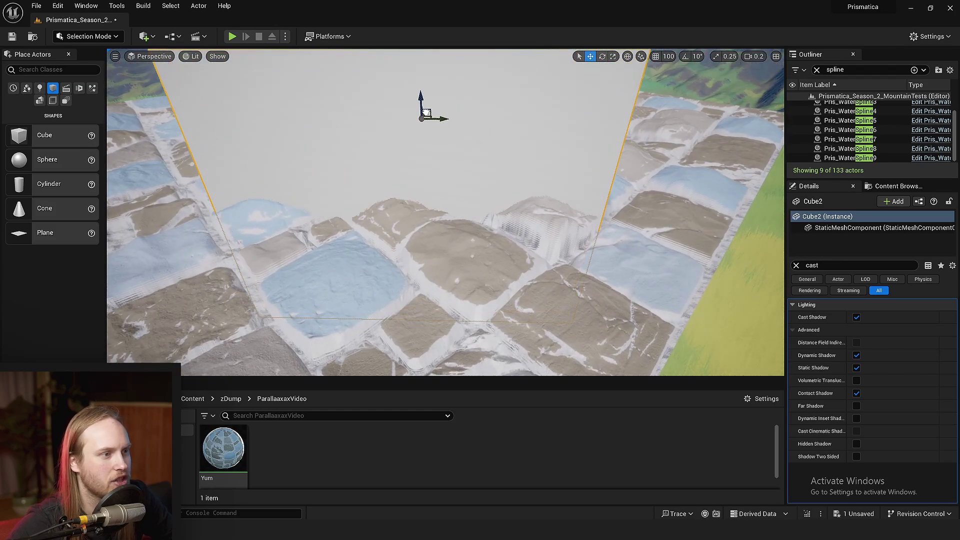
right_drag(541, 201, 385, 235)
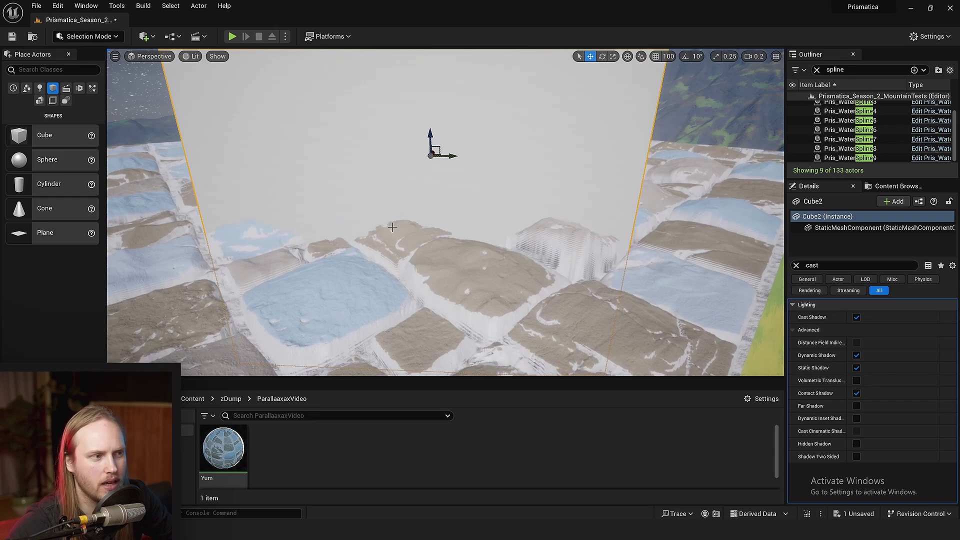
right_drag(430, 185, 430, 185)
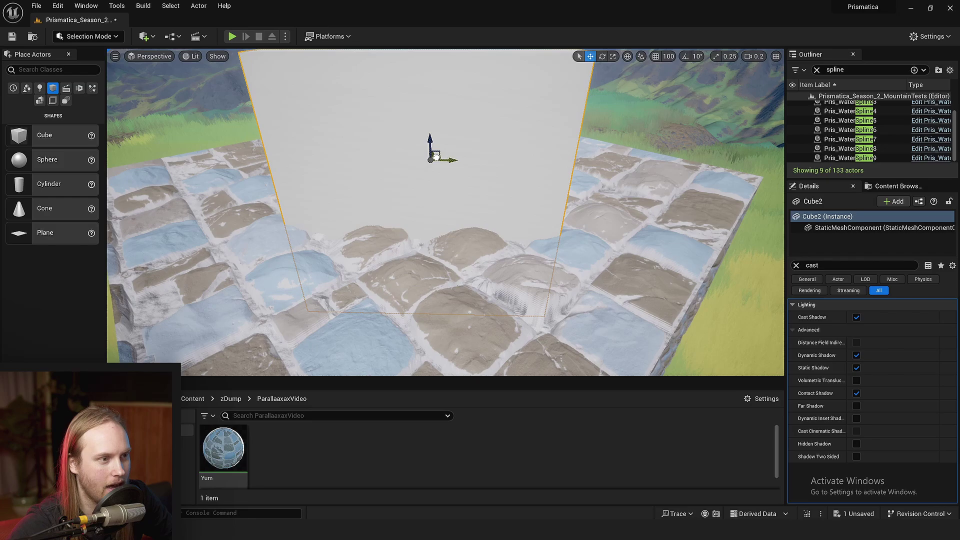
key(F11)
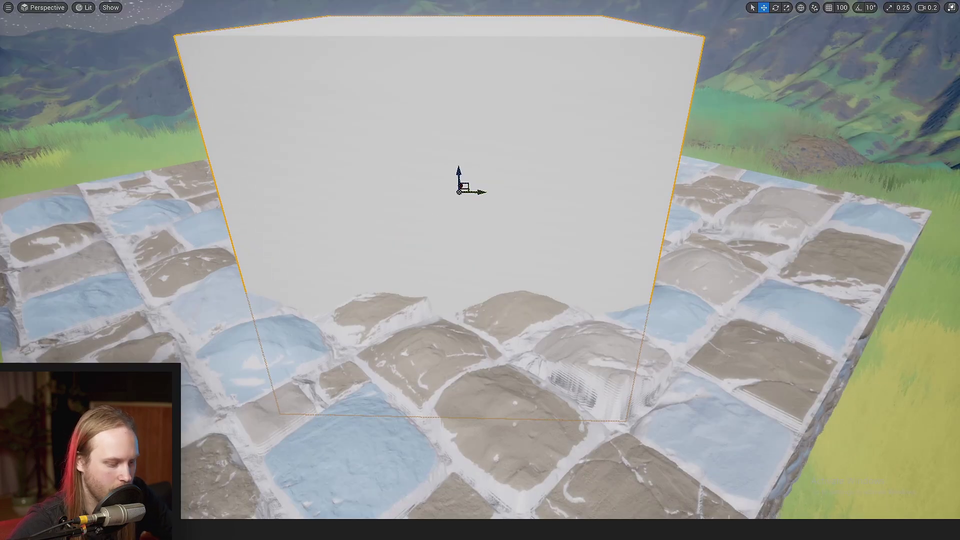
key(F11)
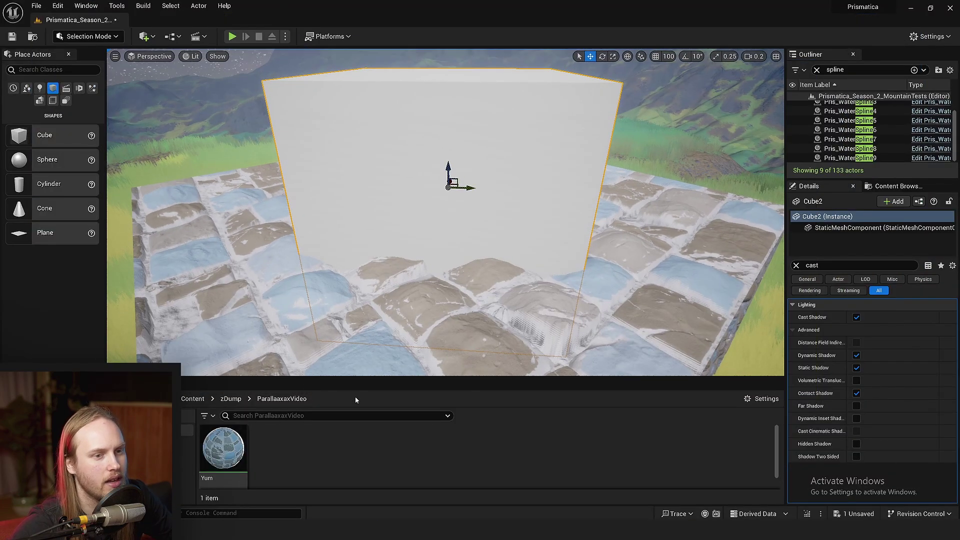
double_click(222, 450)
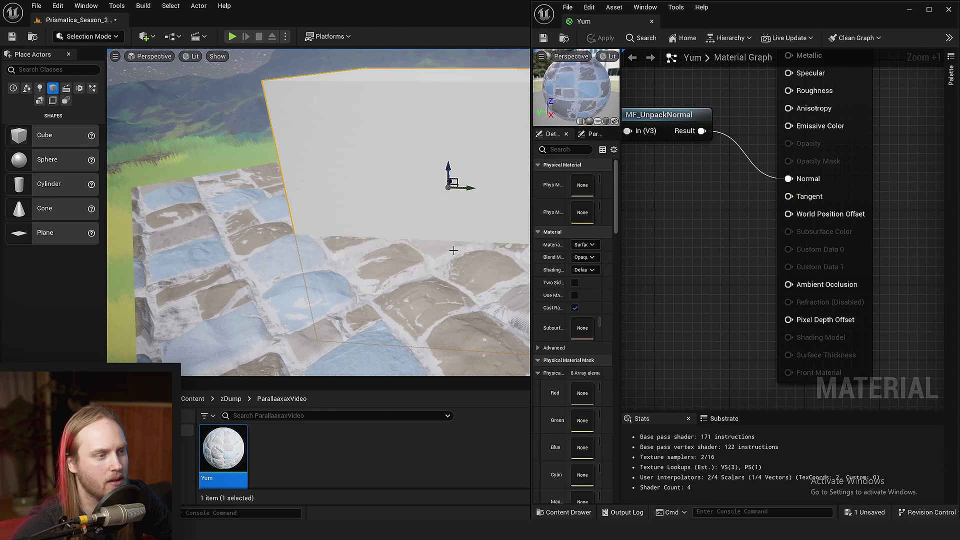
click(910, 9)
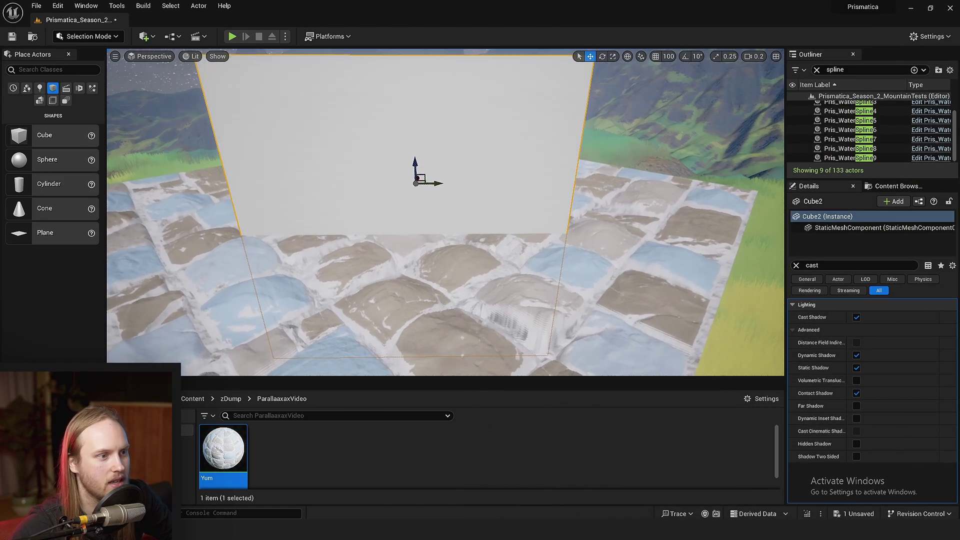
mouse_move(450, 225)
right_down()
mouse_move(420, 225)
mouse_move(480, 210)
mouse_move(415, 212)
mouse_move(416, 197)
right_up()
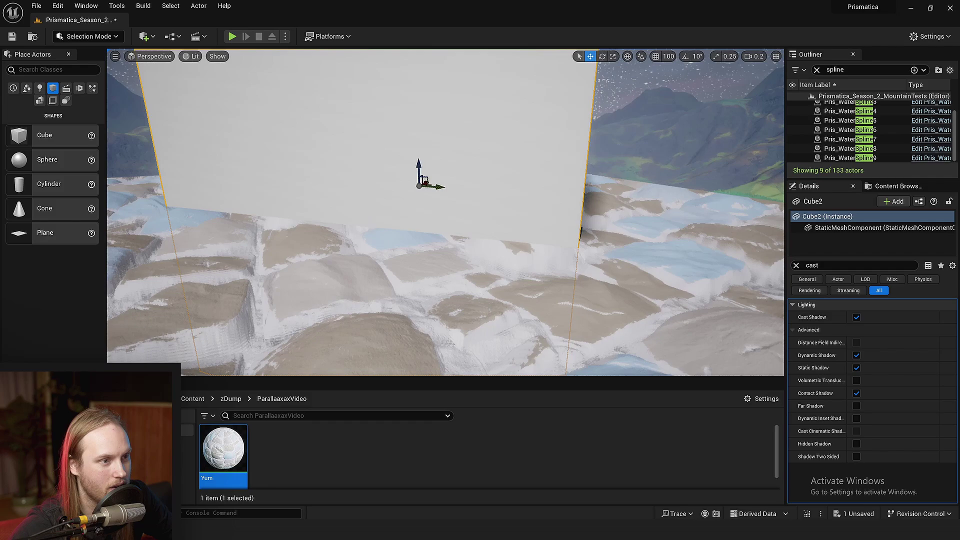
mouse_move(416, 197)
right_down()
mouse_move(386, 213)
mouse_move(386, 190)
mouse_move(414, 213)
right_up()
click(415, 213)
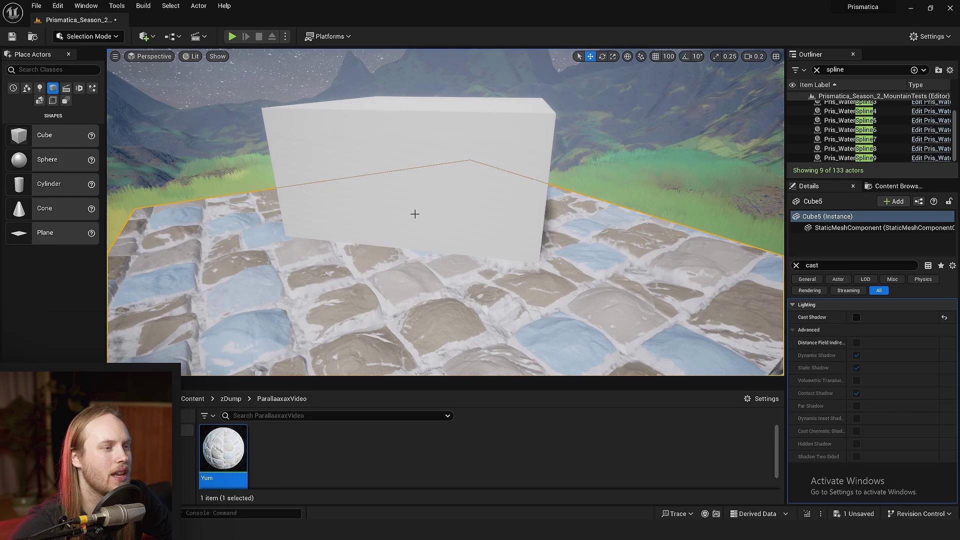
Reopen Yum and insert a Shadow Pass Switch into Pixel Depth Offset.
double_click(224, 448)
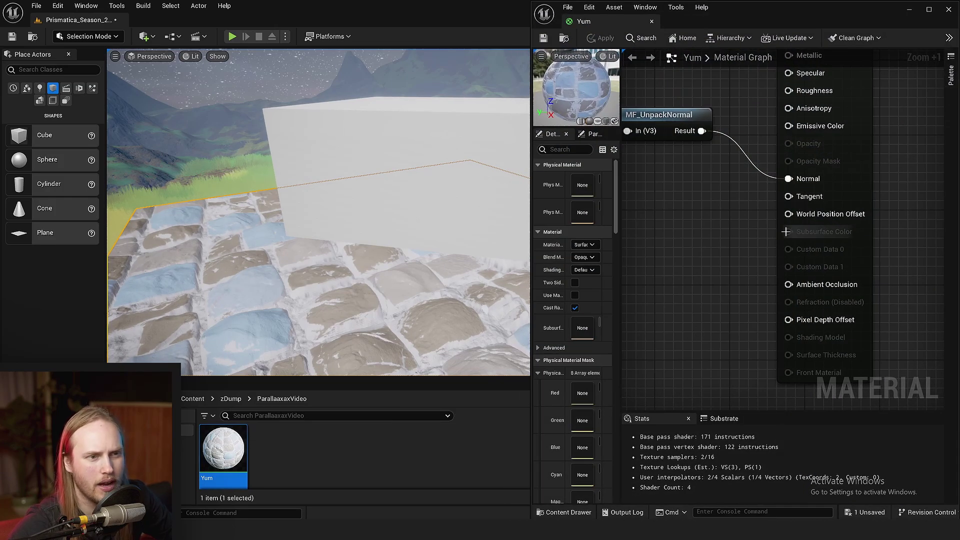
scroll(747, 304, down, 3)
scroll(781, 258, up, 2)
right_drag(780, 258, 760, 212)
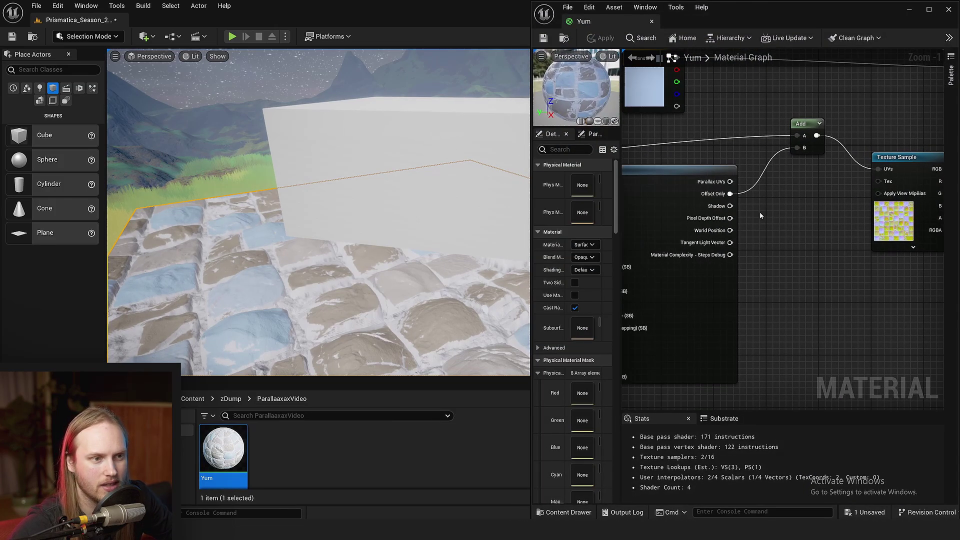
mouse_move(722, 223)
mouse_down()
mouse_move(832, 326)
mouse_move(773, 223)
mouse_up()
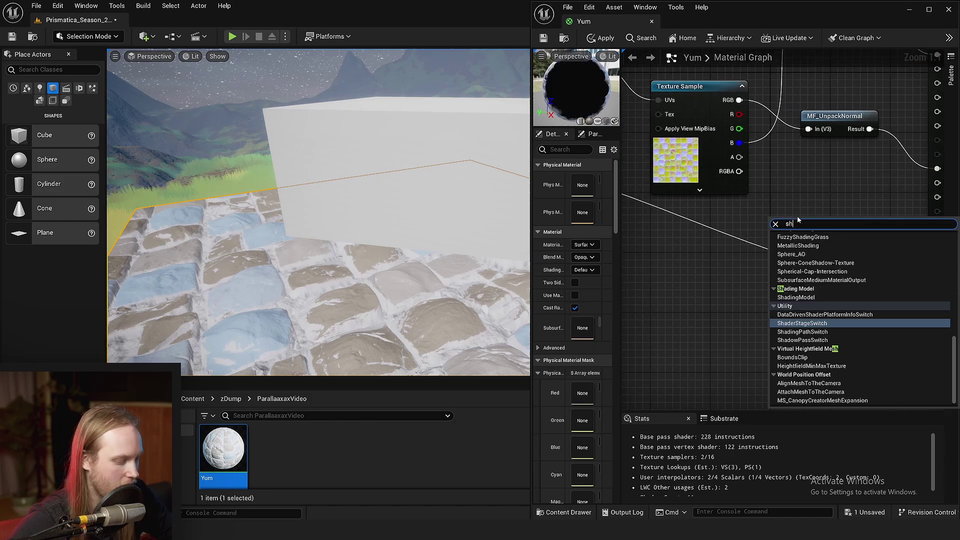
text(adow)
key(Return)
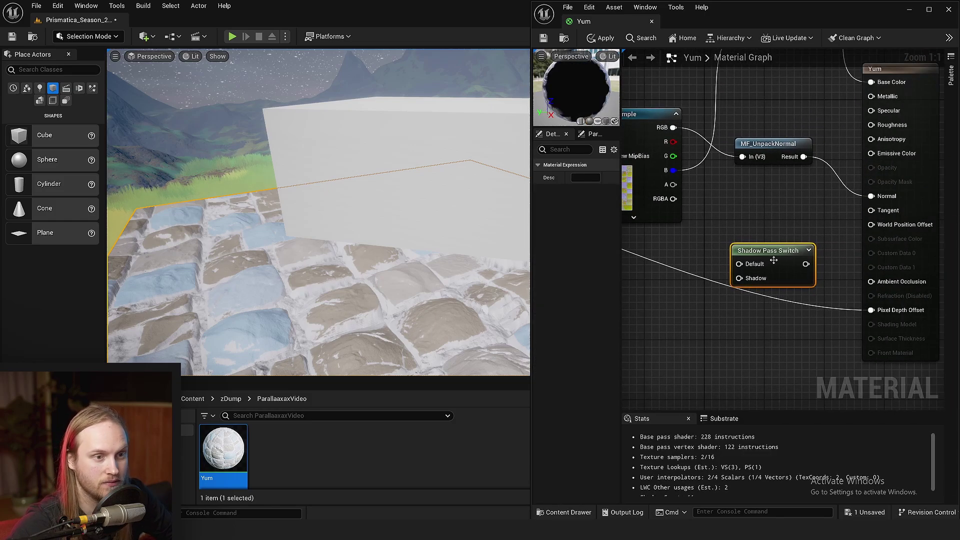
scroll(773, 260, up, 1)
click(847, 243)
scroll(847, 243, up, 1)
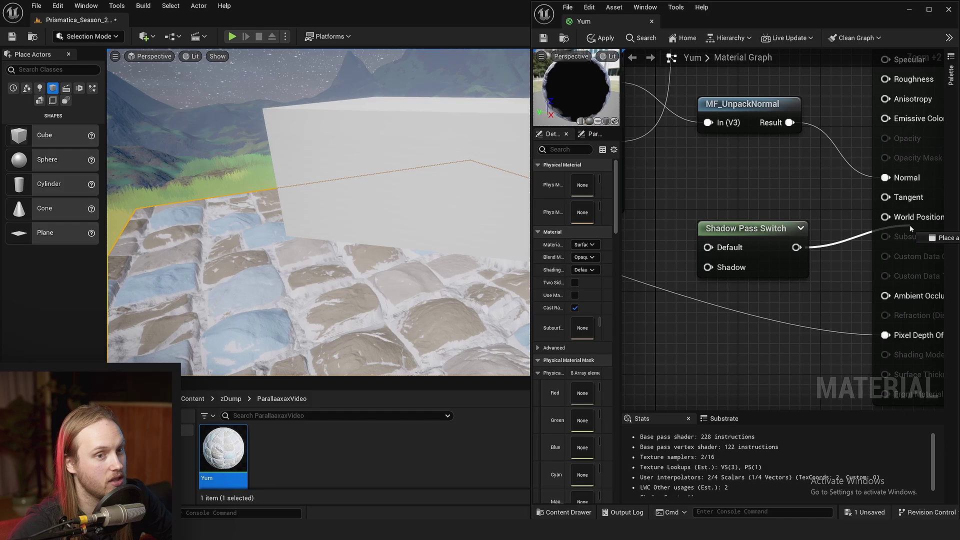
drag(912, 227, 906, 251)
Add a constant and a 0,0,-10 Constant3Vector wired into the switch's Shadow input.
right_drag(703, 306, 686, 291)
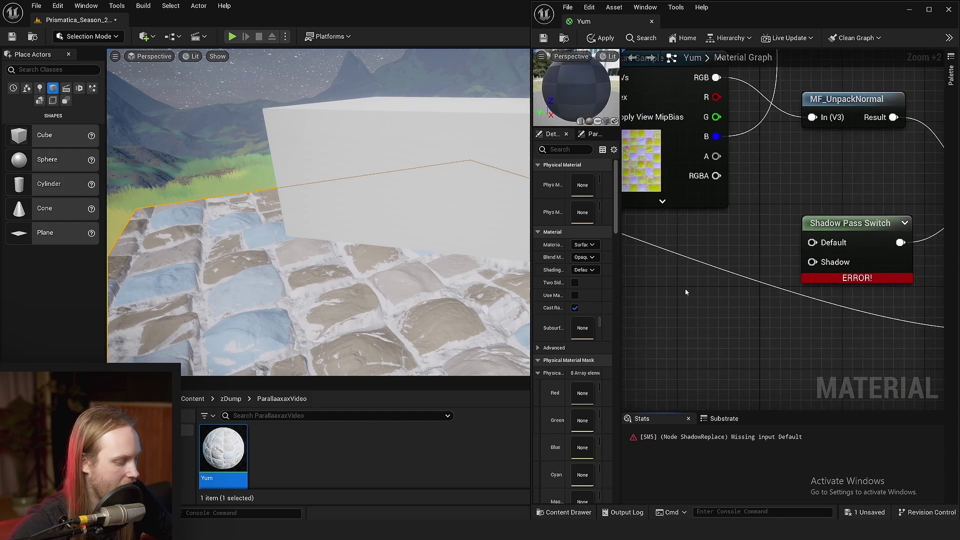
click(664, 254)
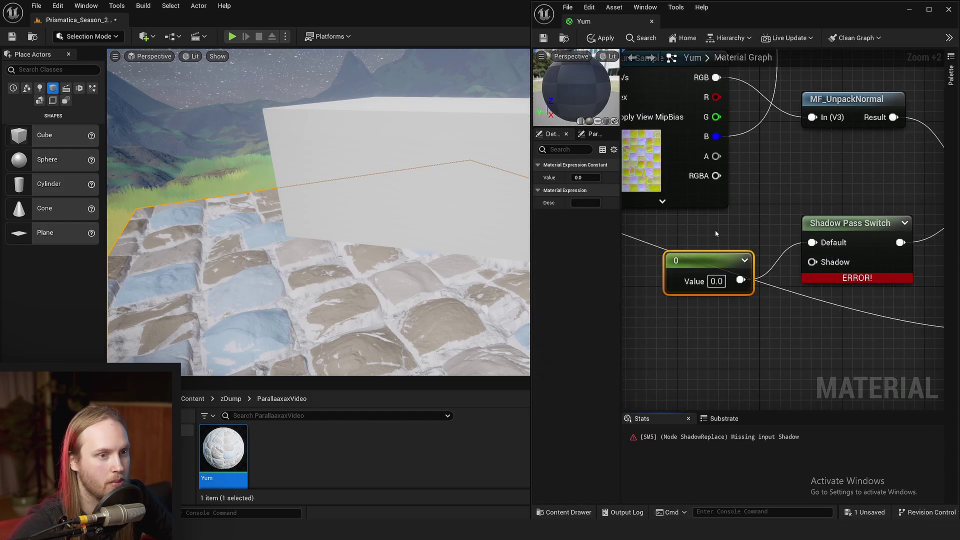
drag(709, 263, 709, 217)
key(ctrl+d)
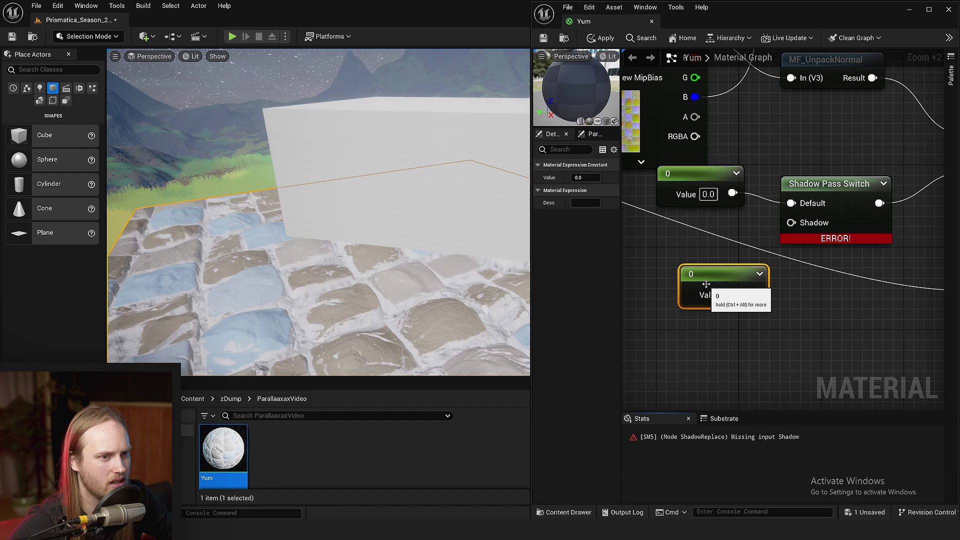
key(Delete)
click(670, 268)
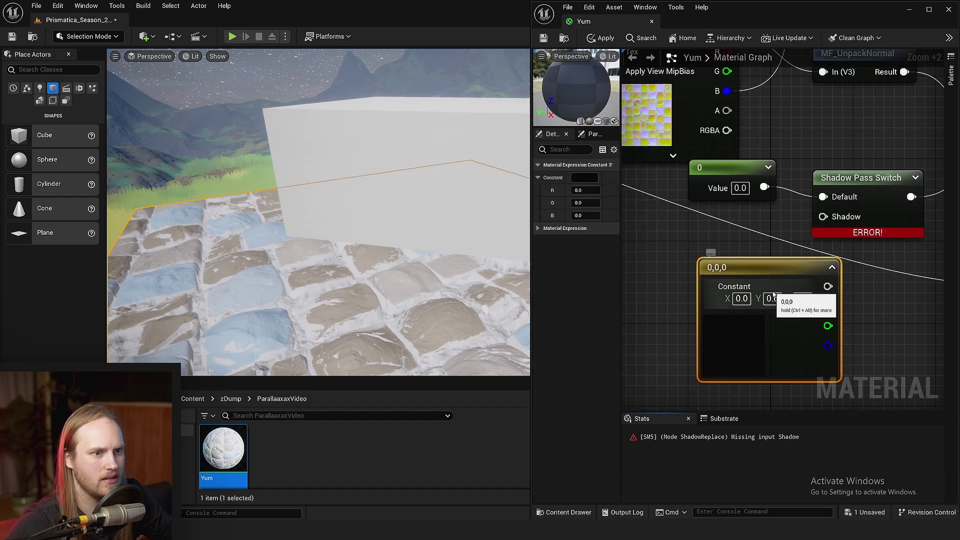
drag(782, 310, 784, 252)
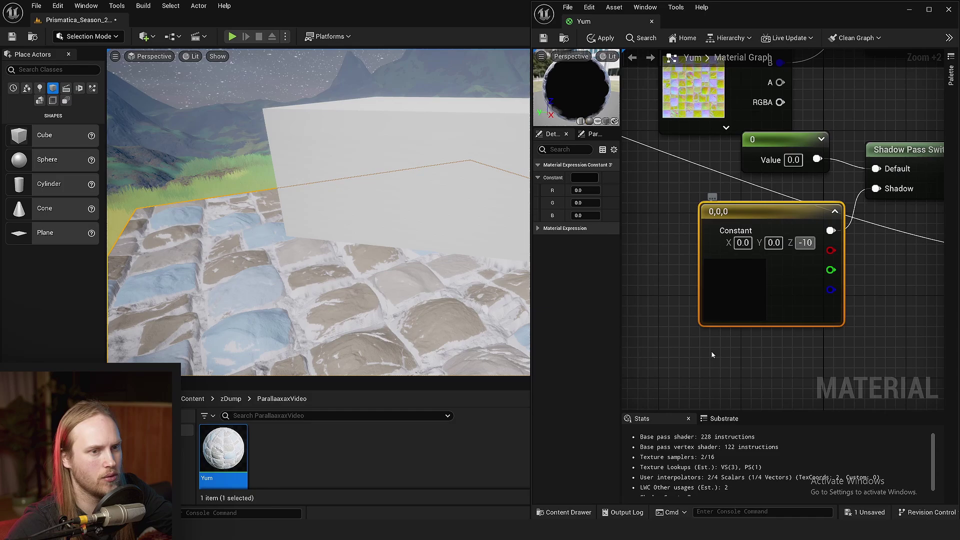
click(712, 356)
Apply the material and re-enable Cast Shadow on the cube.
click(544, 38)
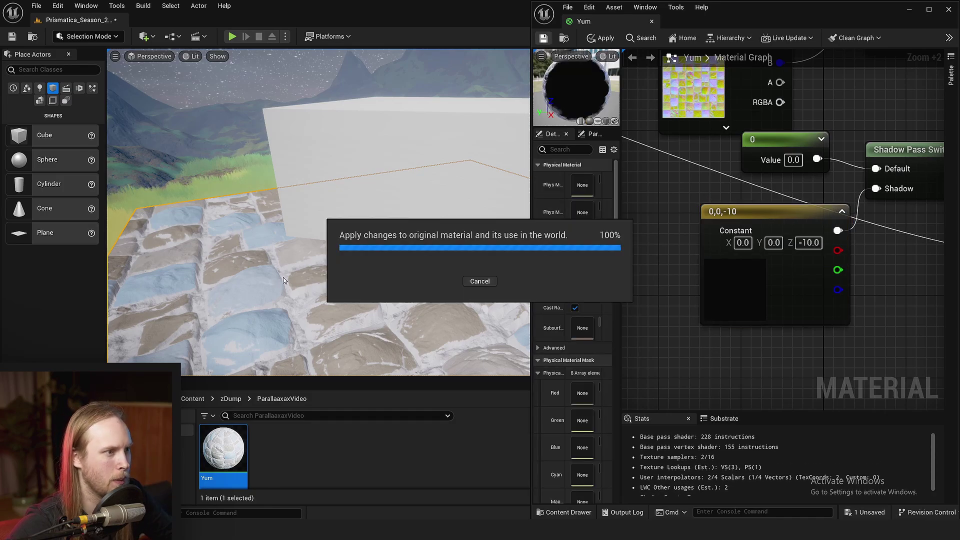
click(909, 9)
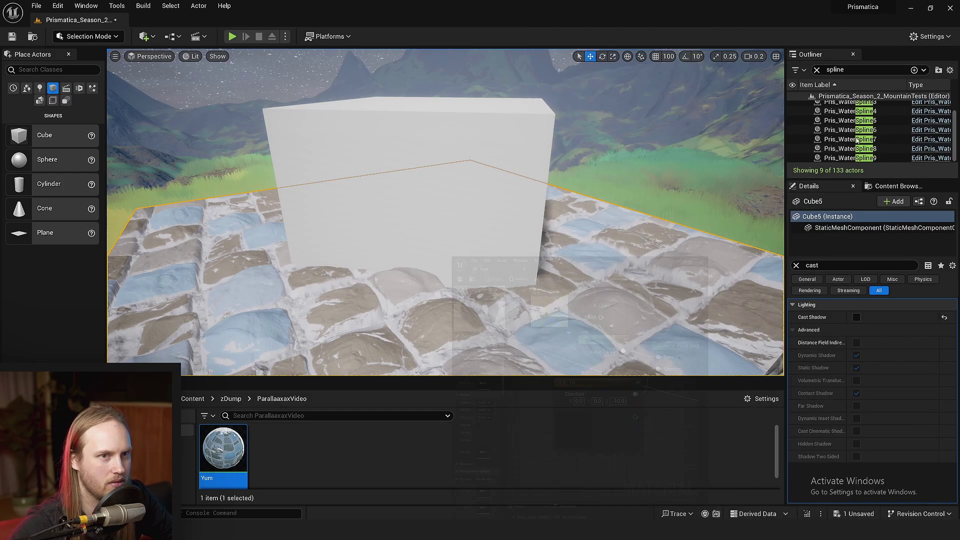
click(856, 317)
right_drag(450, 225, 450, 270)
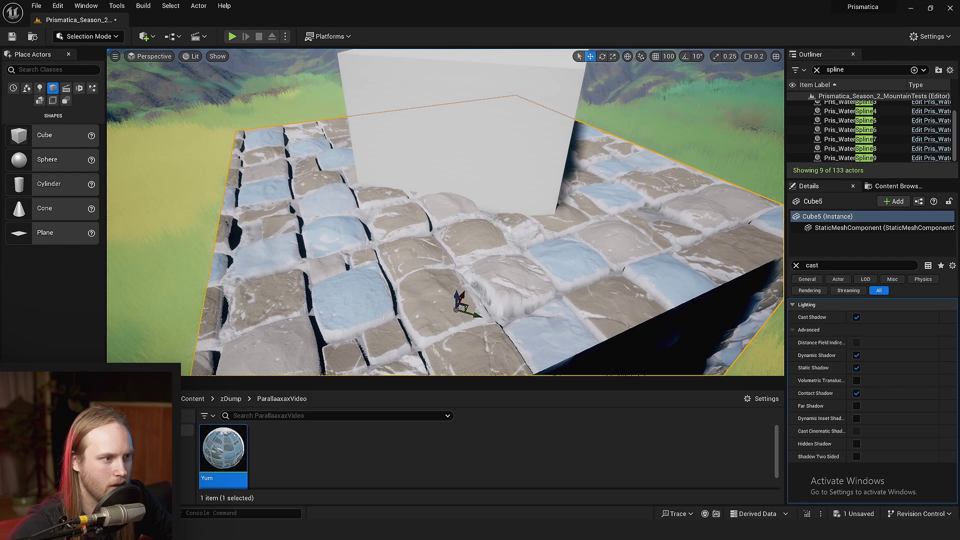
right_drag(446, 212, 446, 249)
Save the level and reopen the Yum material while viewing the floor's shadows.
key(ctrl+s)
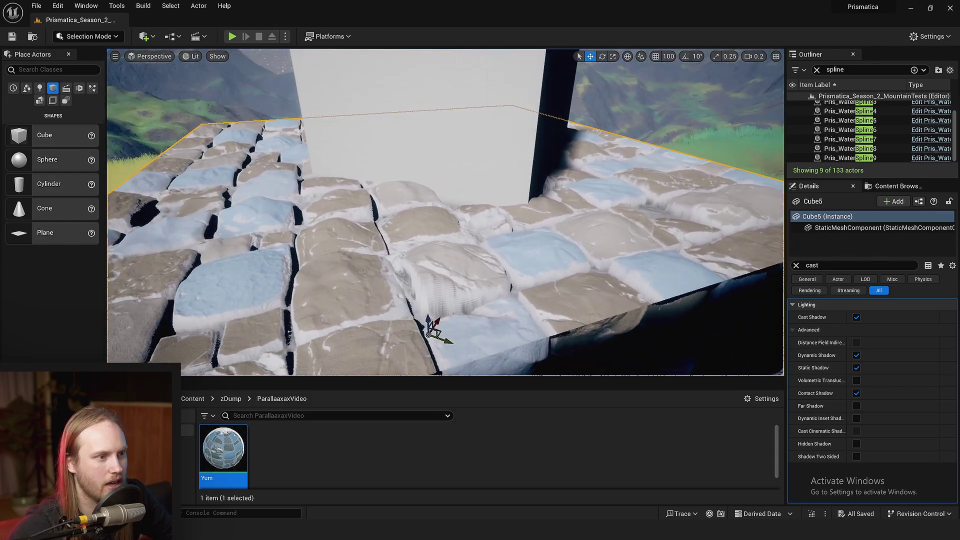
double_click(218, 452)
mouse_move(319, 210)
right_down()
mouse_move(320, 225)
mouse_move(311, 210)
mouse_move(331, 210)
right_up()
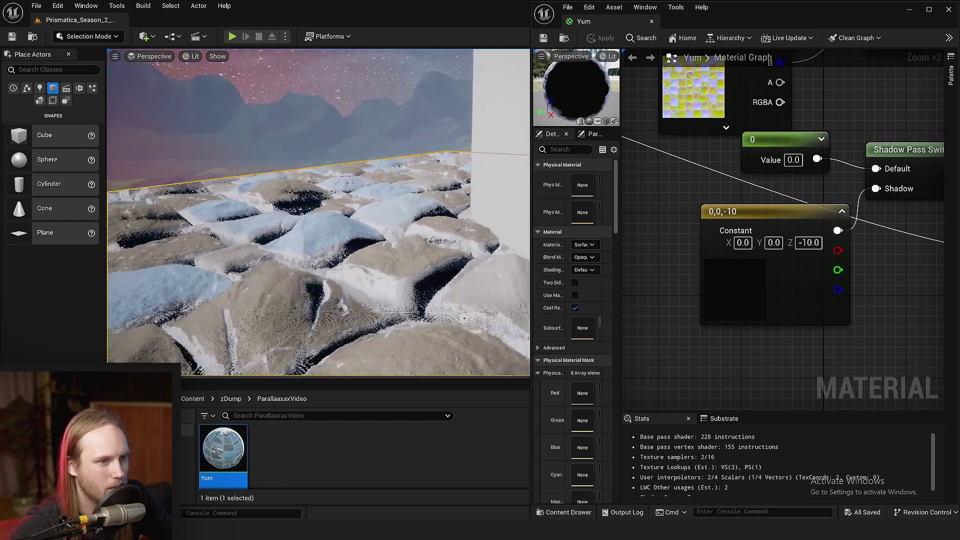
right_drag(317, 262, 331, 262)
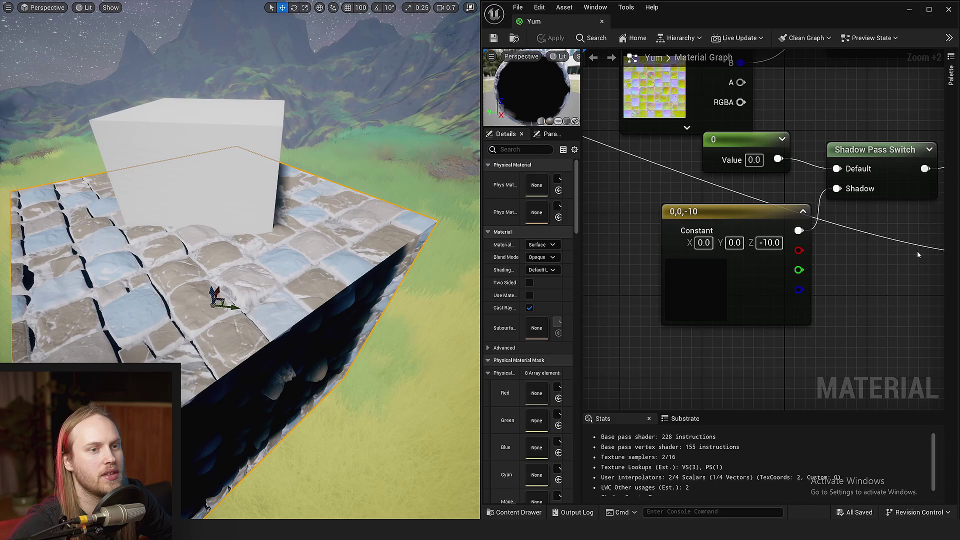
scroll(780, 225, down, 1)
Change the shadow offset vector's Z to -15 and apply the material.
right_click(771, 219)
key(Escape)
right_drag(197, 218, 210, 225)
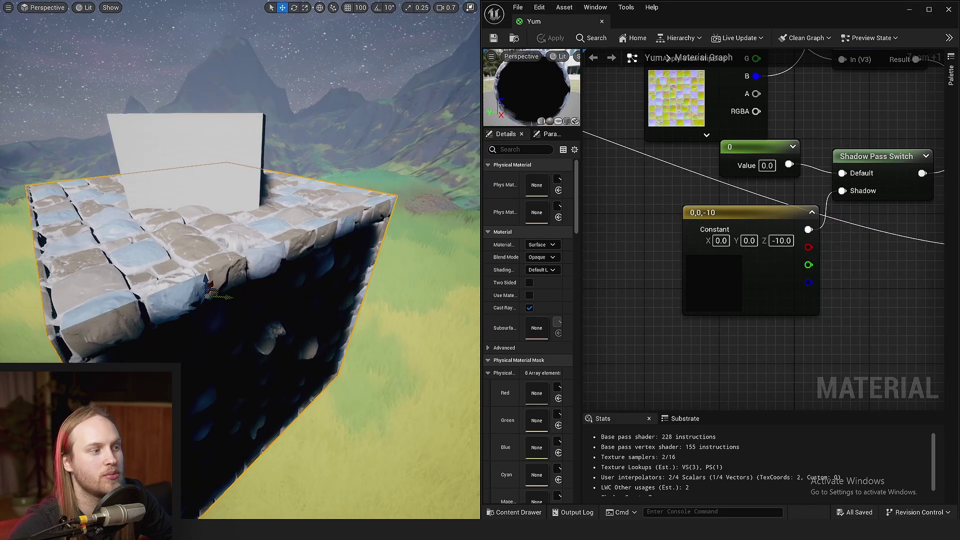
click(888, 180)
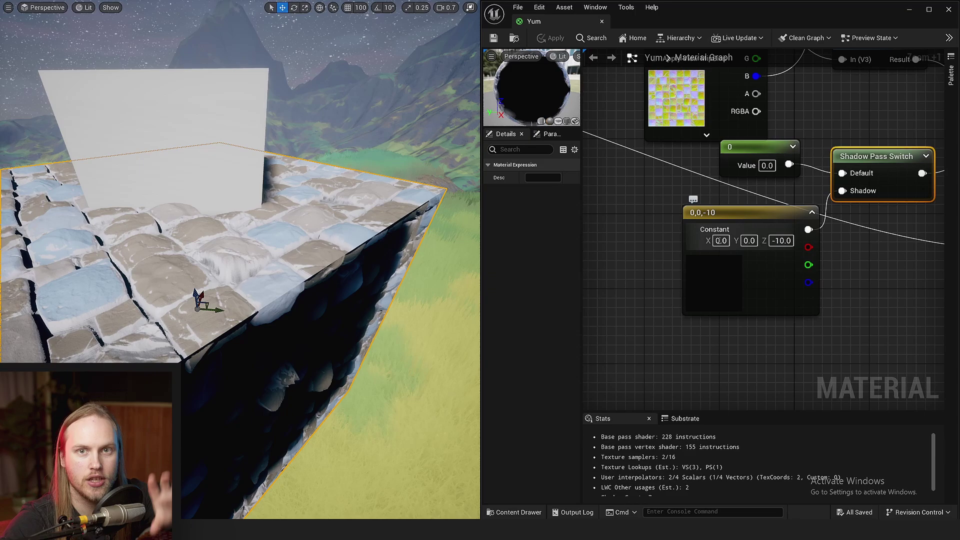
right_drag(241, 225, 255, 233)
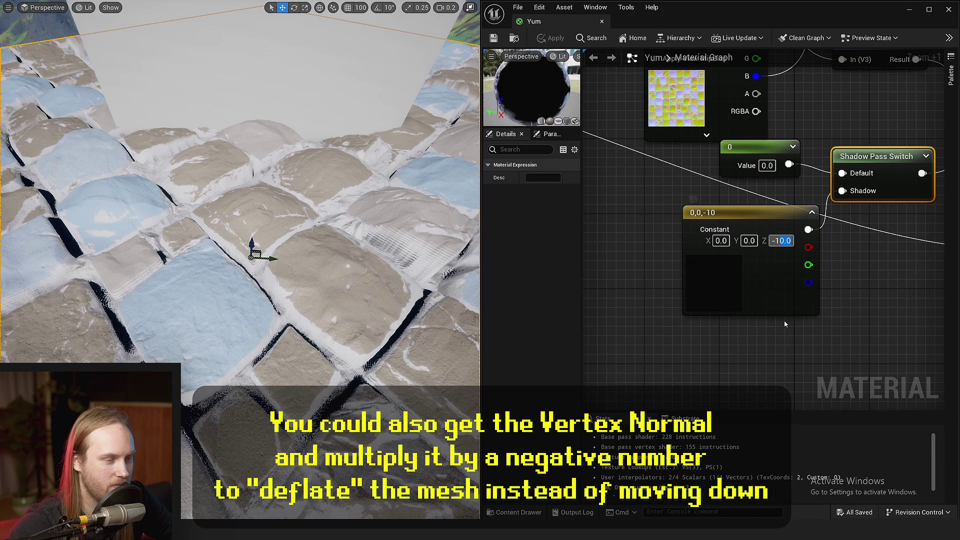
text(-15)
key(Return)
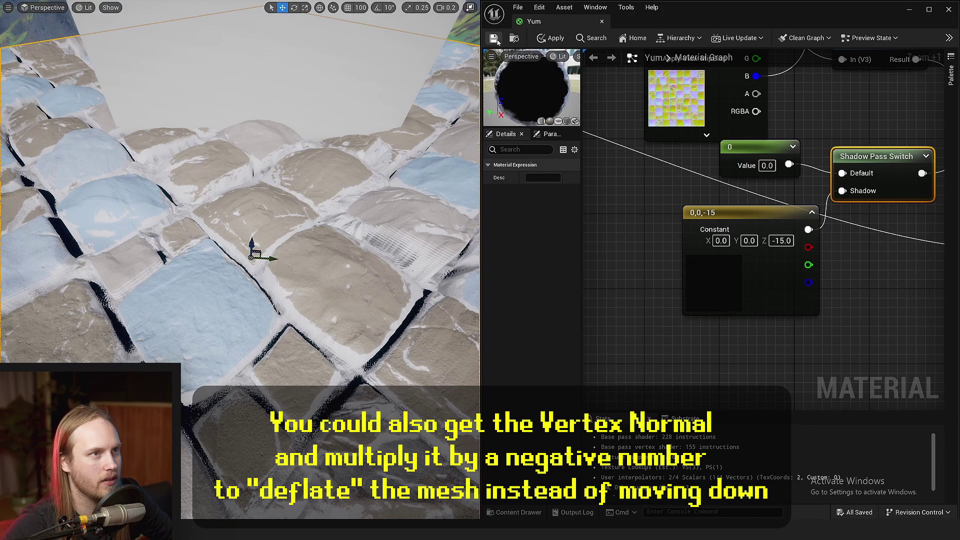
click(496, 39)
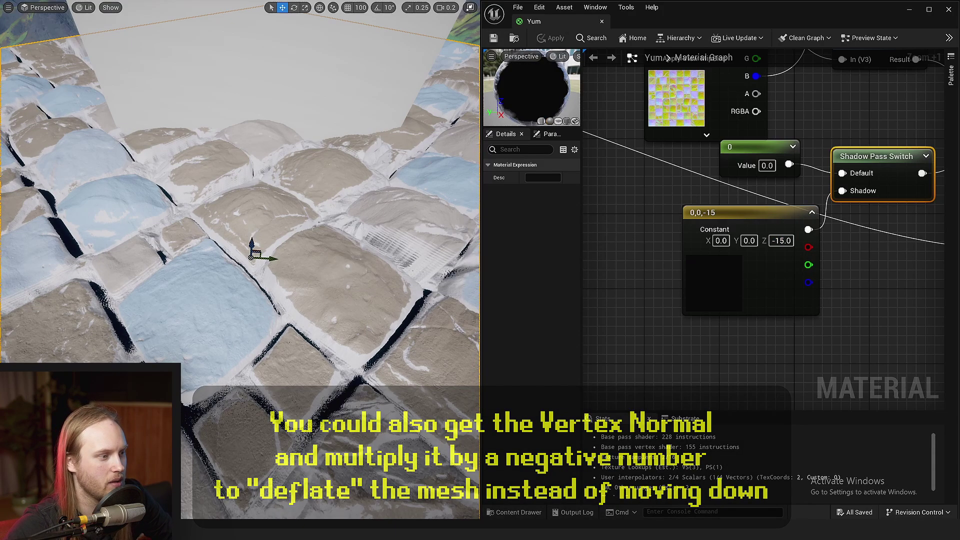
right_drag(169, 334, 169, 335)
scroll(600, 227, down, 1)
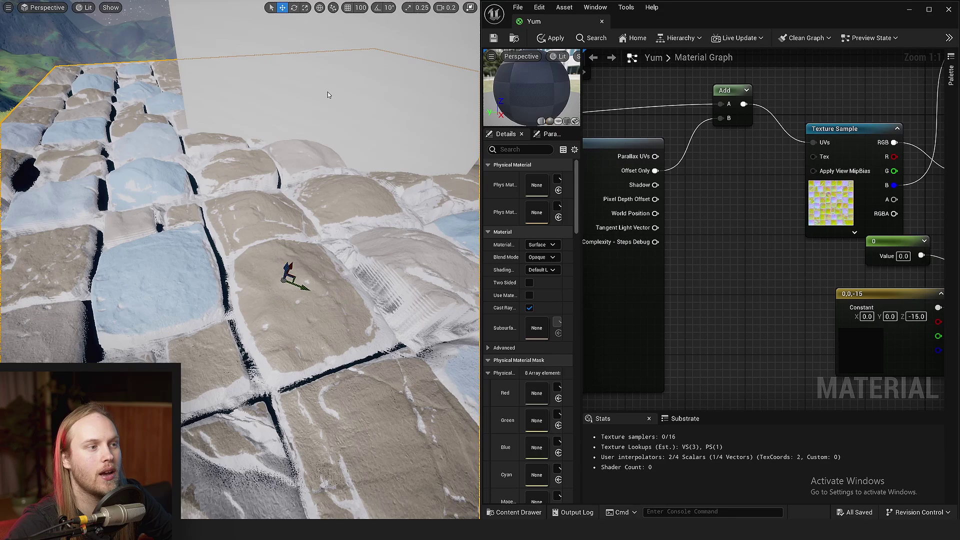
Nudge the graph view and apply the latest changes to the cobblestone floor.
right_drag(689, 217, 697, 230)
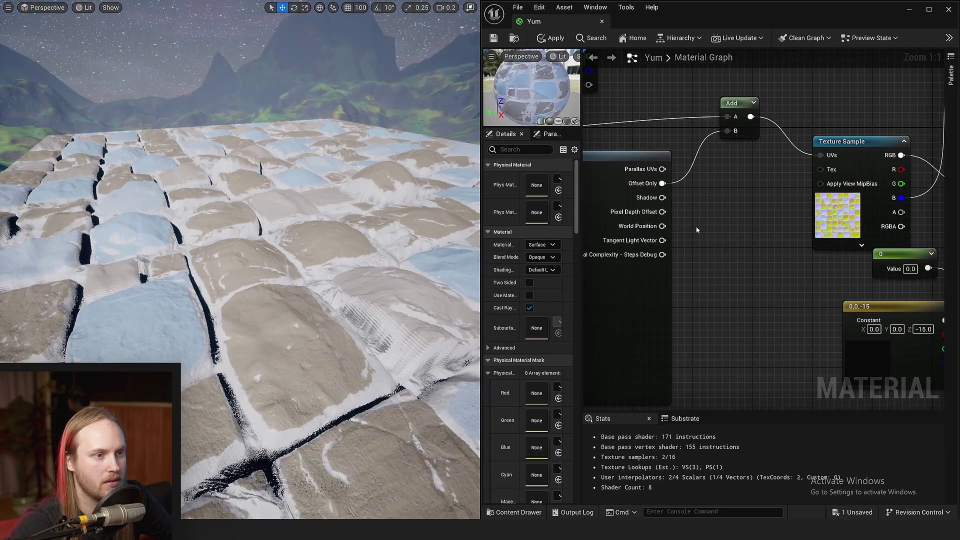
click(493, 39)
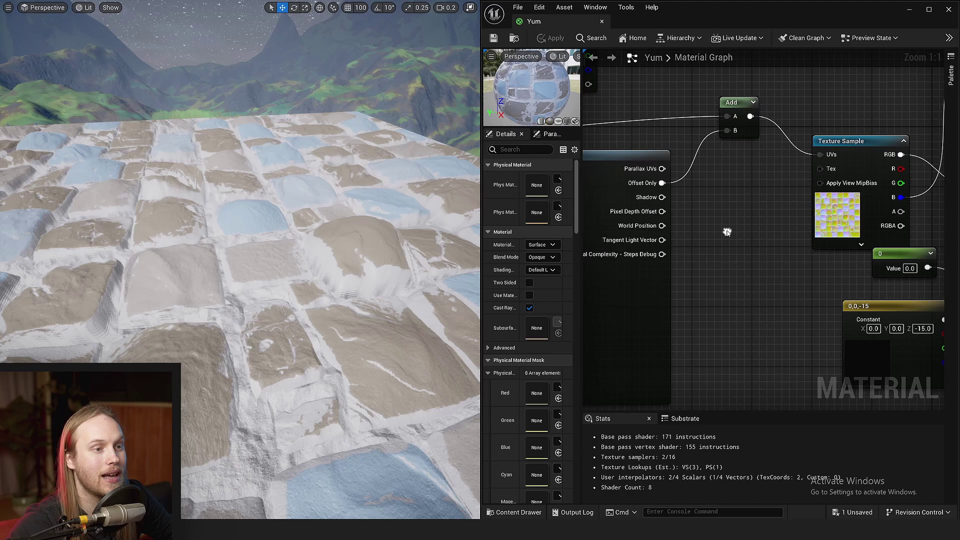
scroll(727, 232, up, 3)
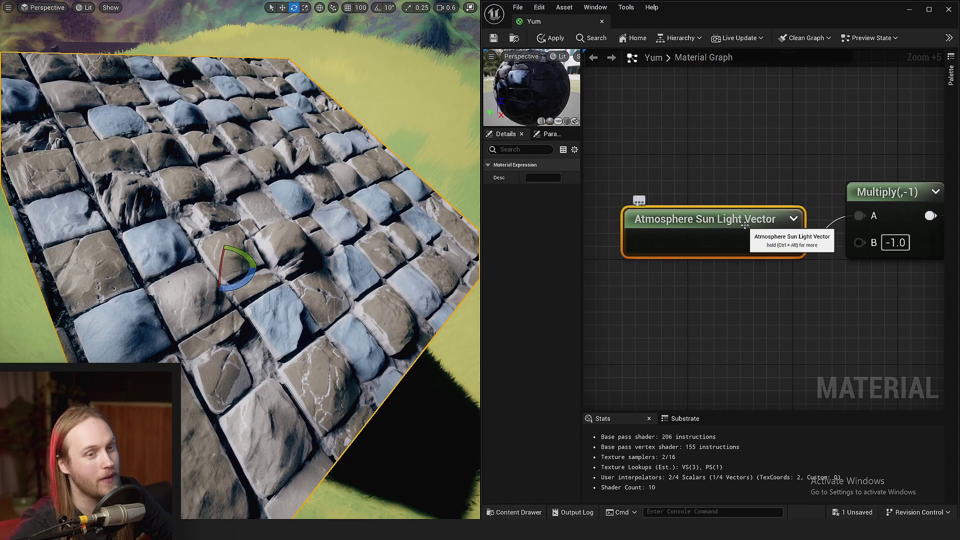
Review the Atmosphere Sun Light Vector, Multiply(-1) and Static Bool nodes.
right_drag(745, 225, 605, 211)
drag(759, 189, 718, 187)
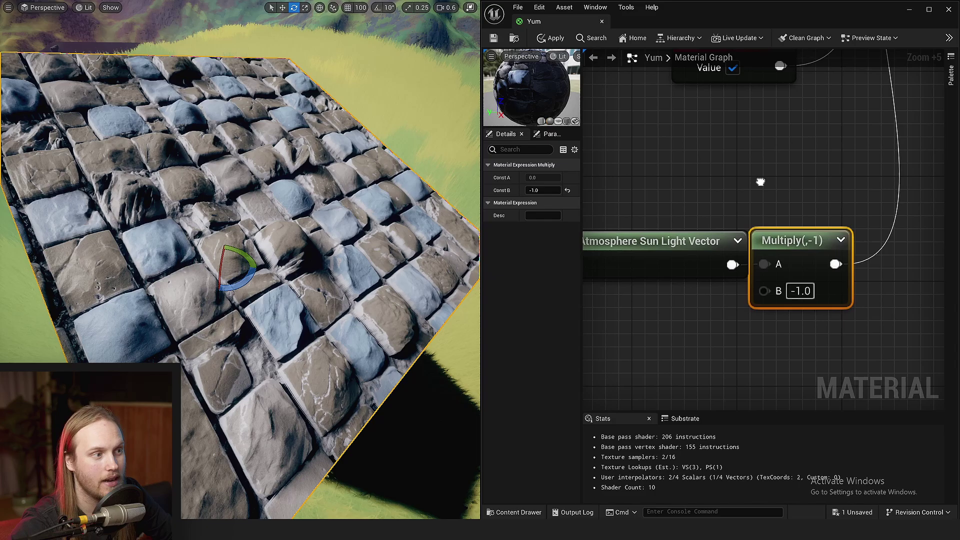
mouse_move(719, 204)
right_down()
mouse_move(802, 244)
mouse_move(621, 295)
right_up()
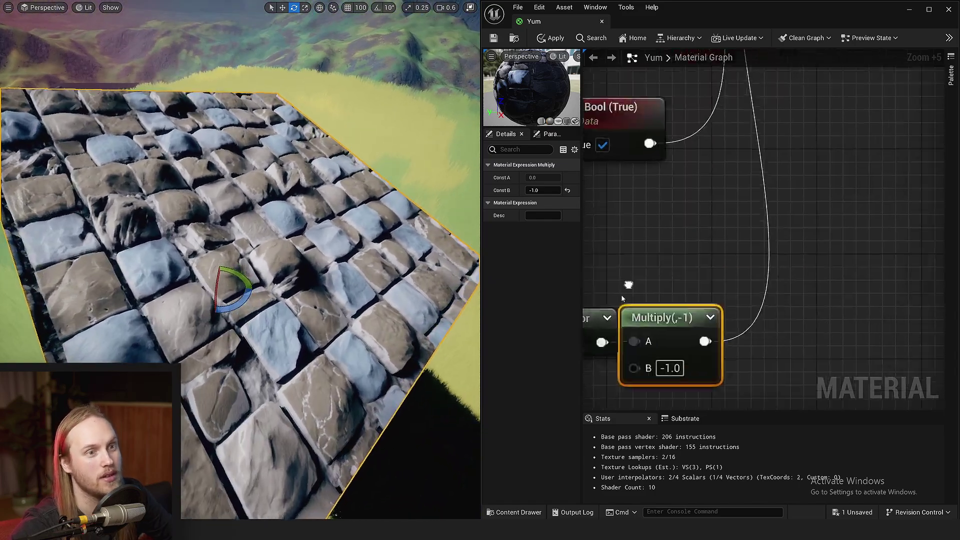
click(621, 294)
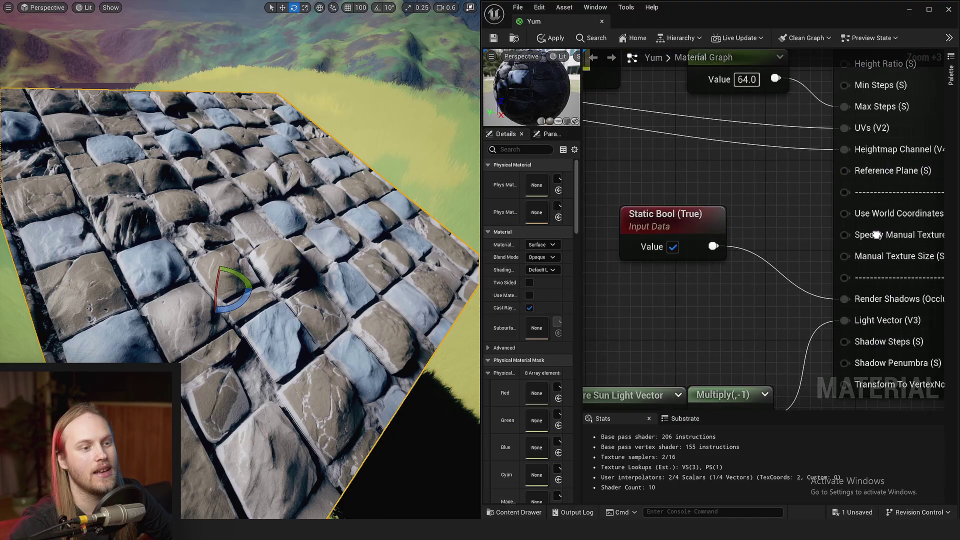
click(758, 214)
right_drag(757, 214, 683, 180)
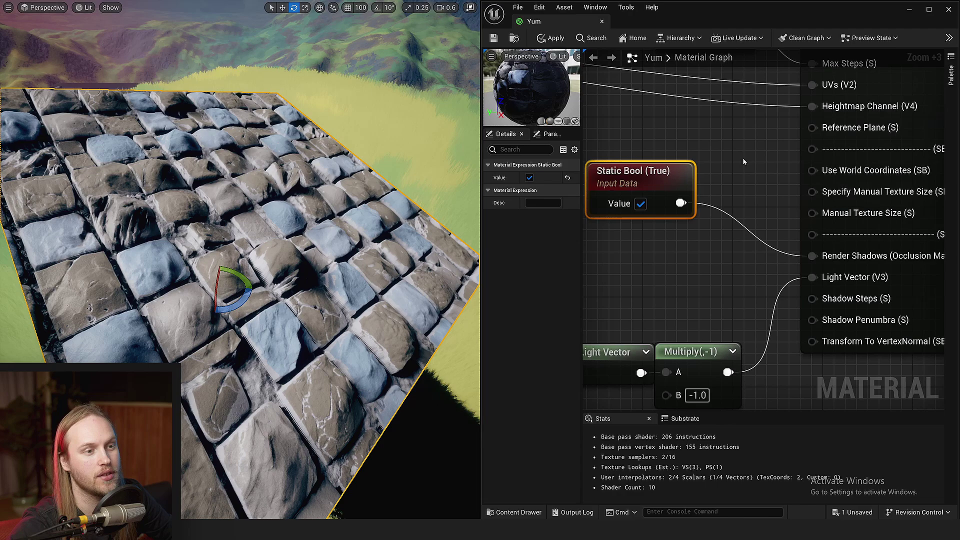
mouse_move(744, 161)
right_down()
mouse_move(774, 253)
mouse_move(667, 174)
mouse_move(480, 181)
right_up()
click(755, 238)
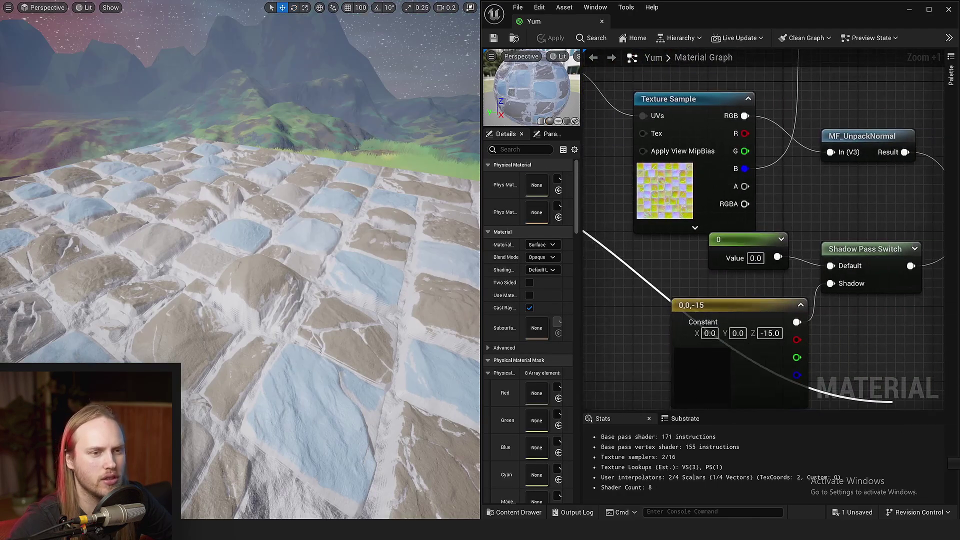
Plug the parallax Shadow output into Ambient Occlusion.
drag(893, 401, 740, 281)
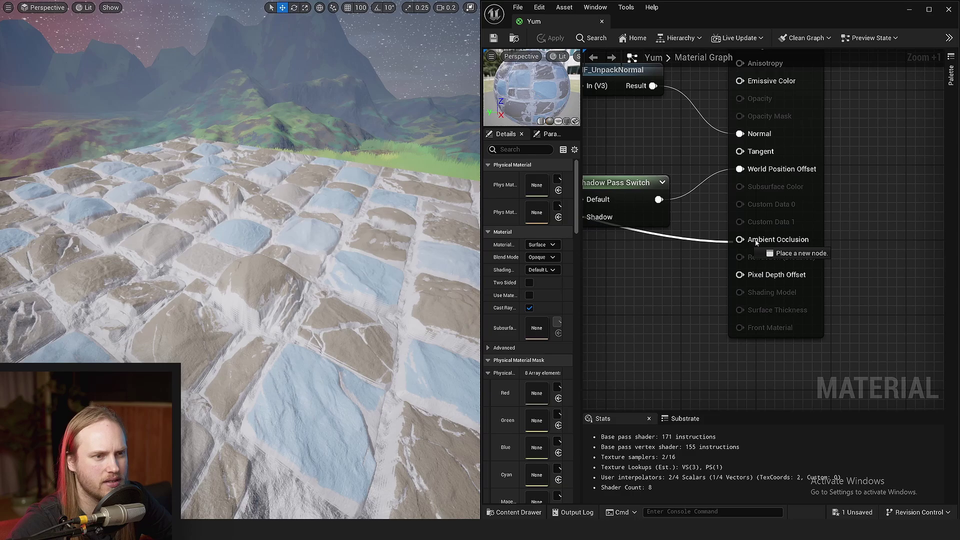
drag(750, 241, 751, 241)
right_drag(750, 240, 849, 295)
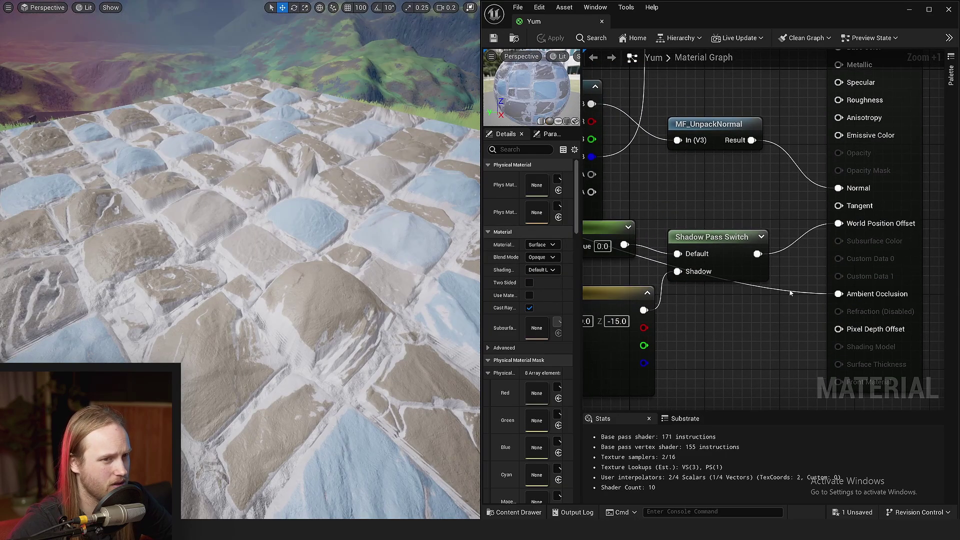
right_drag(792, 295, 765, 282)
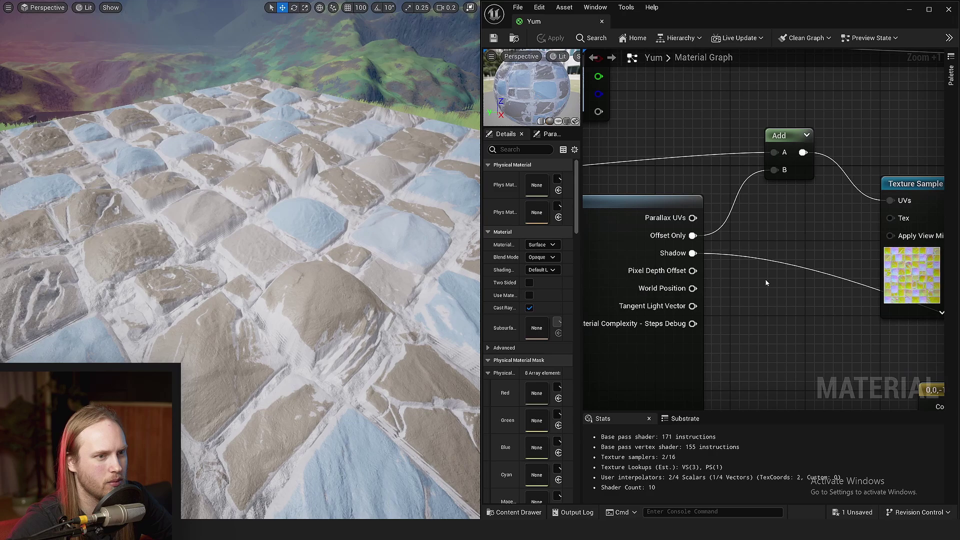
Add a Multiply node on the shadow wire and pull a wire from MF_3Lerp4Vec.
drag(691, 254, 741, 113)
text(multiply)
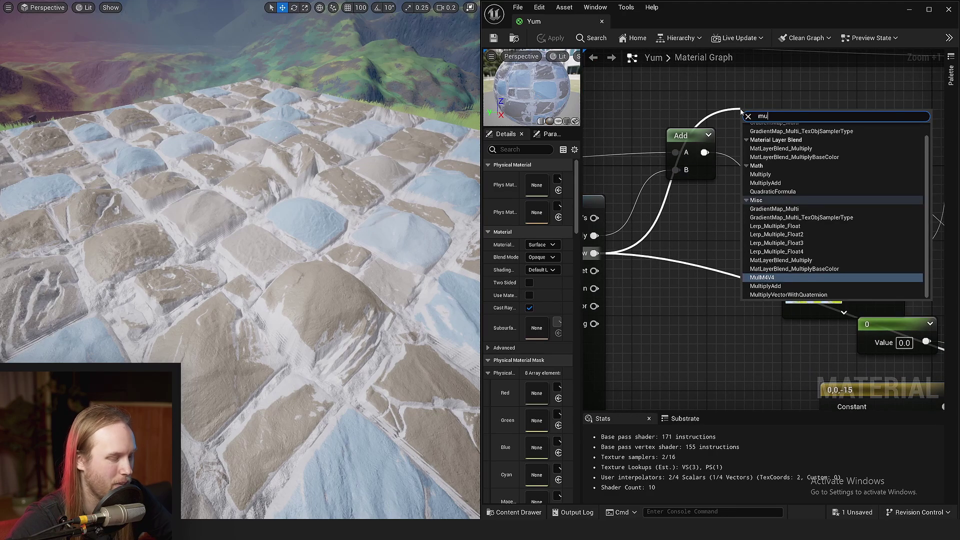
key(Return)
right_drag(807, 117, 636, 154)
drag(847, 157, 685, 168)
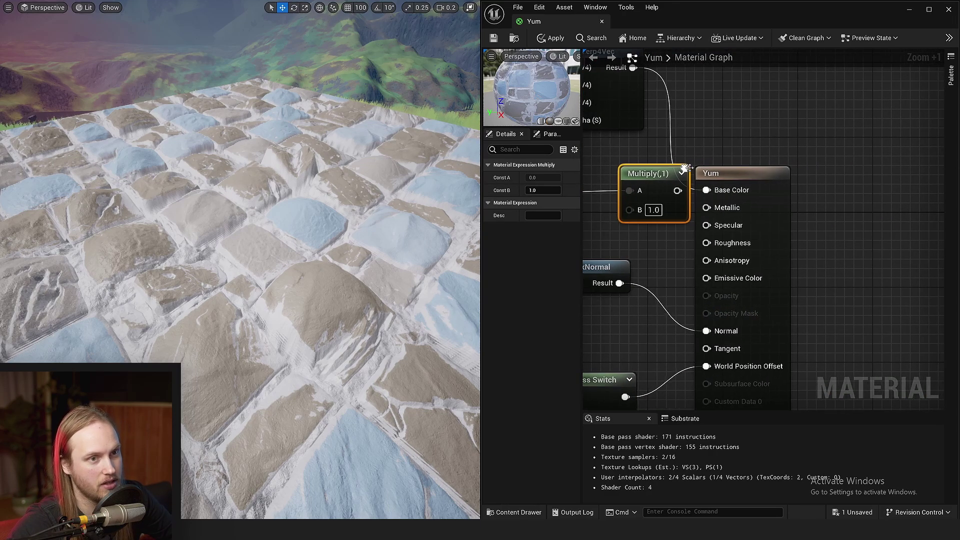
right_drag(682, 136, 723, 198)
drag(677, 129, 679, 201)
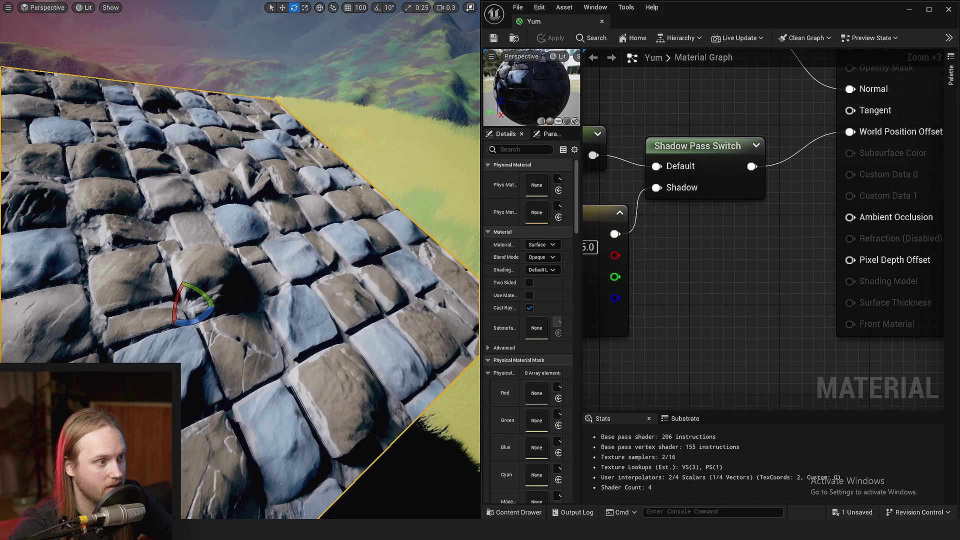
Rotate the cobblestone plane about 15 degrees to a flatter angle.
mouse_move(203, 301)
mouse_down()
mouse_move(235, 307)
mouse_move(226, 289)
mouse_up()
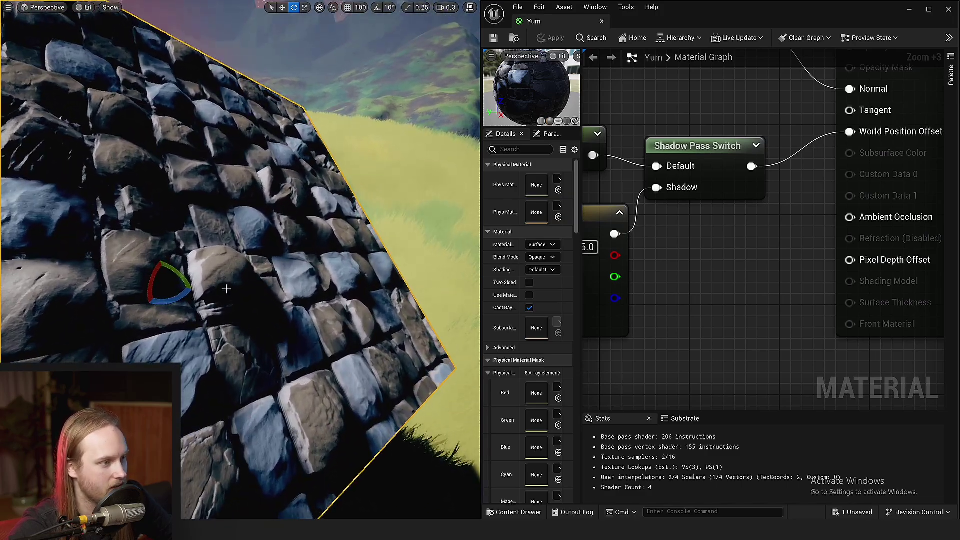
right_drag(268, 341, 323, 308)
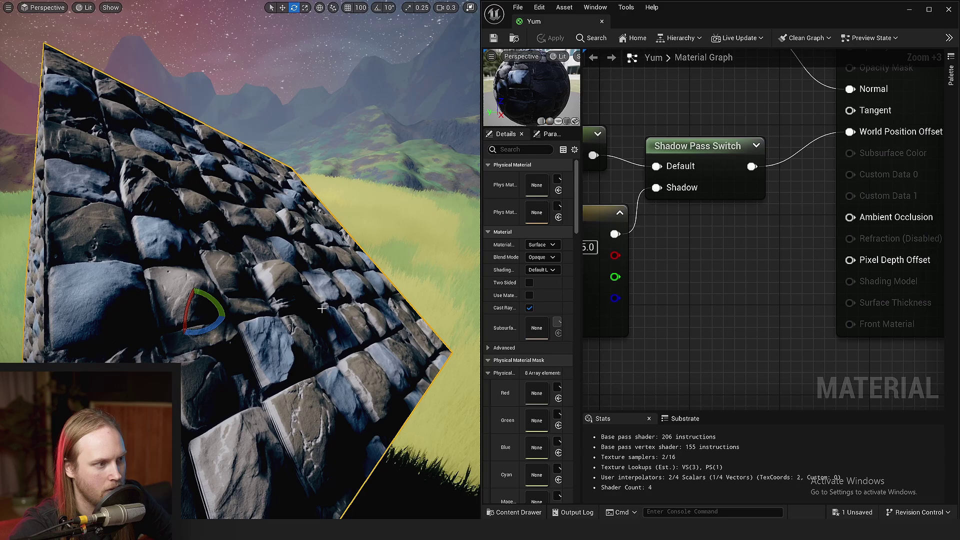
drag(205, 300, 221, 310)
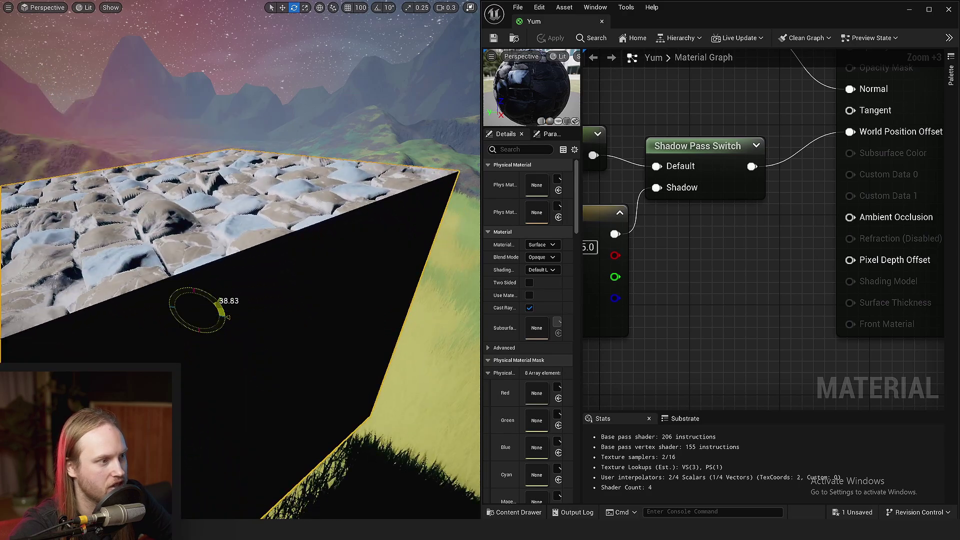
right_drag(301, 225, 323, 195)
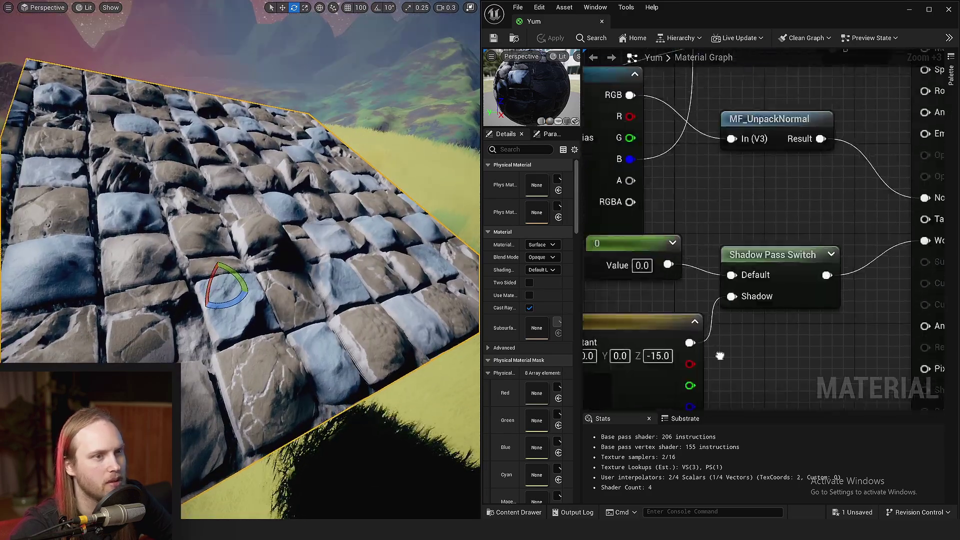
Inspect parallax depth and stone shadows up close beside the Shadow Pass Switch nodes.
right_drag(817, 45, 848, 154)
right_drag(901, 405, 833, 227)
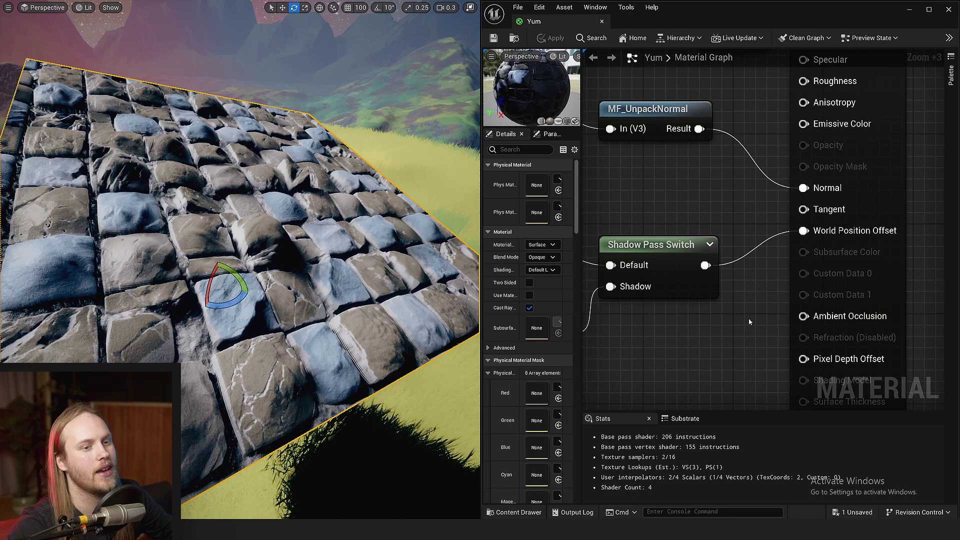
right_drag(300, 226, 24, 25)
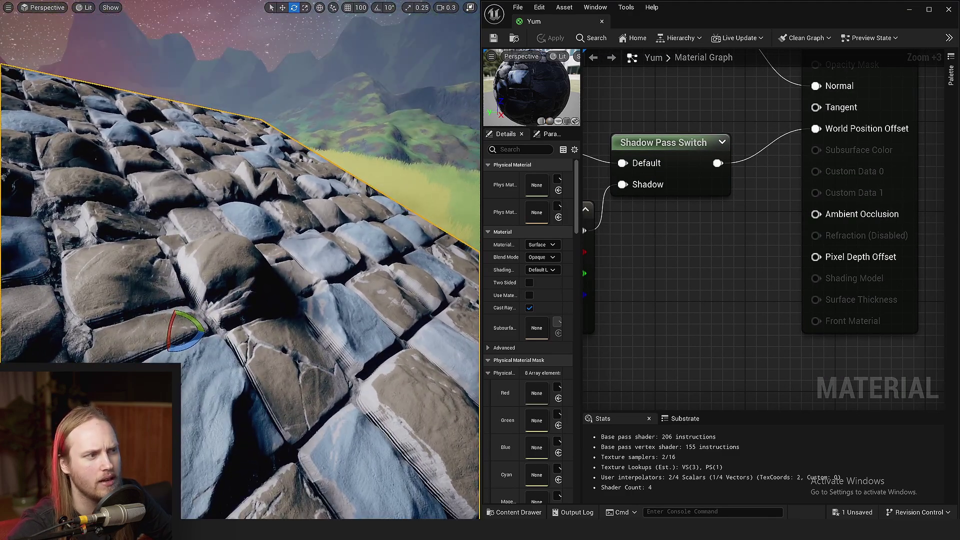
right_drag(300, 225, 278, 202)
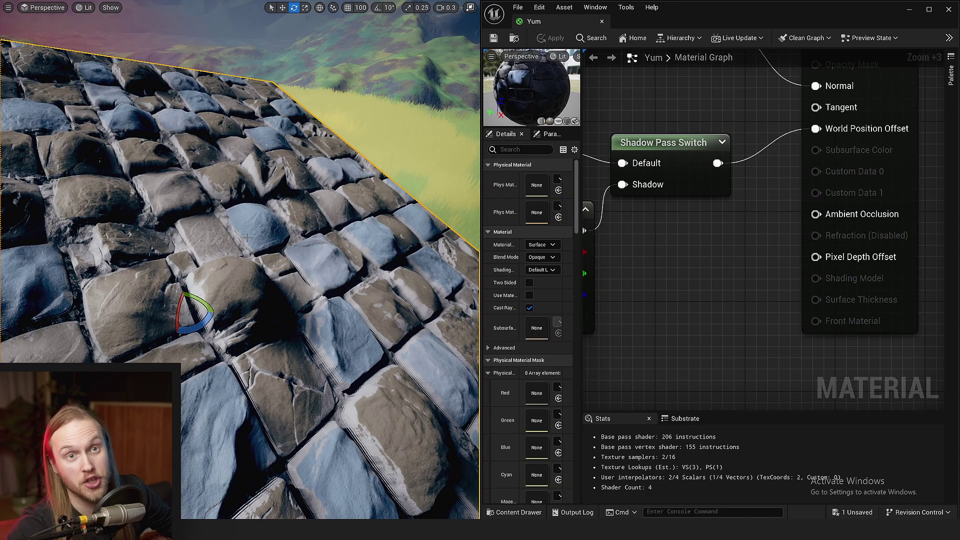
right_drag(245, 232, 241, 273)
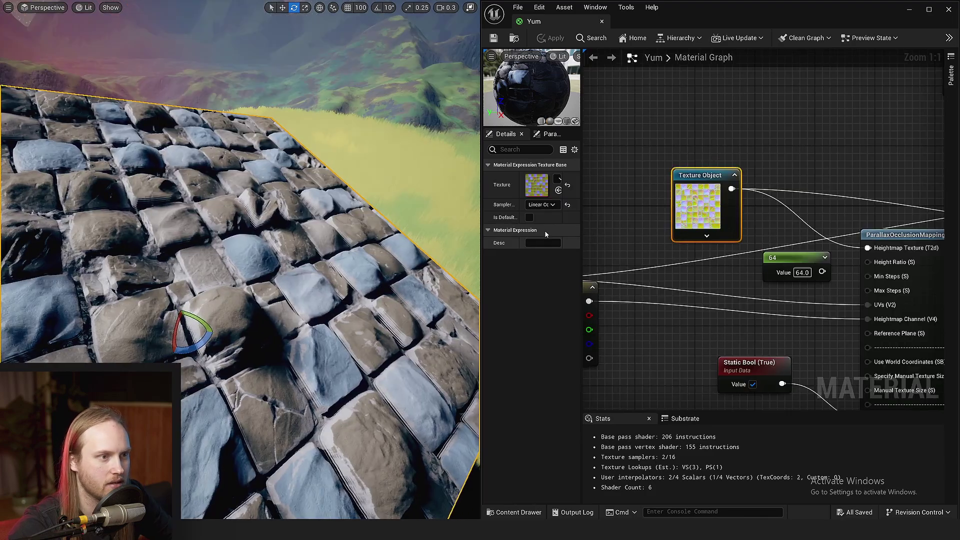
Switch the parallax heightmap to a lighter rock texture and inspect the spiky surface.
click(558, 186)
click(648, 475)
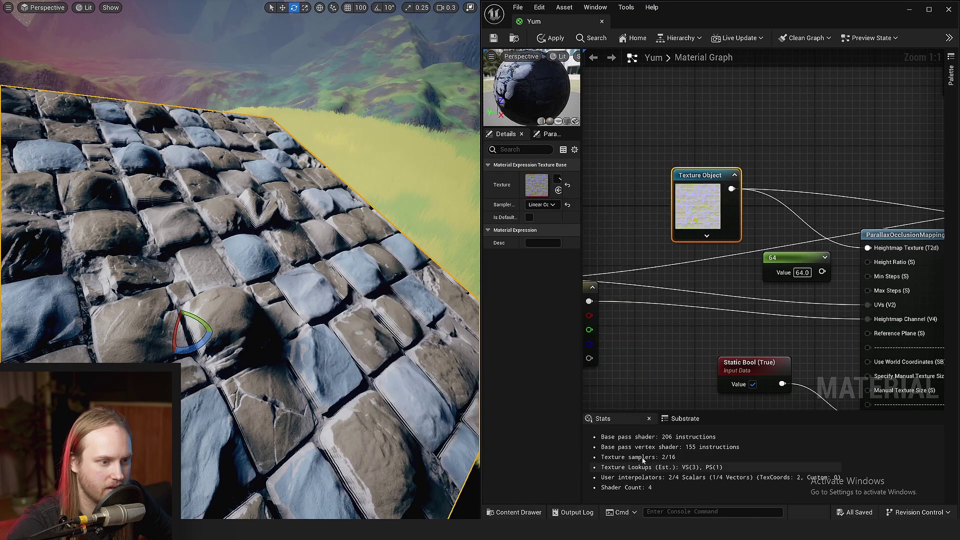
right_drag(280, 369, 300, 352)
right_drag(792, 317, 723, 345)
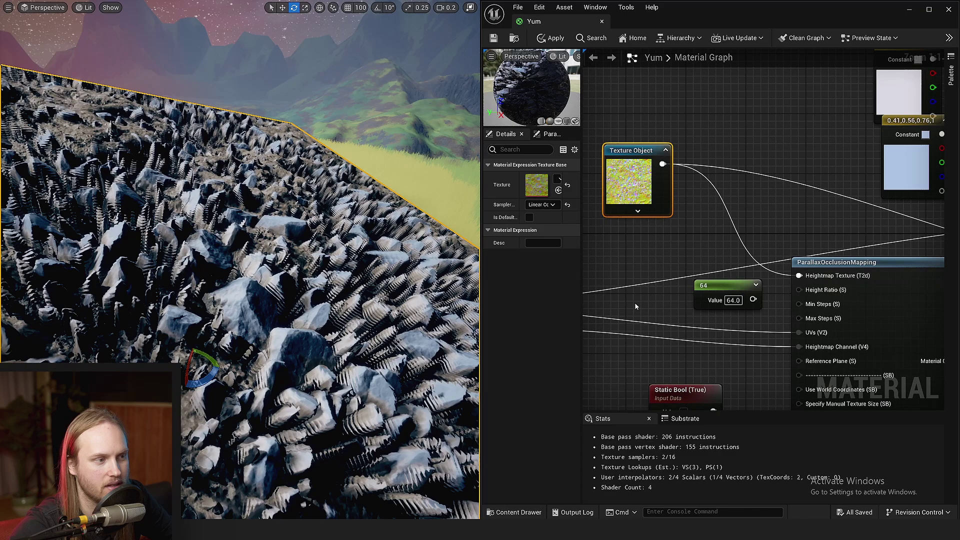
scroll(635, 306, up, 2)
scroll(873, 236, up, 1)
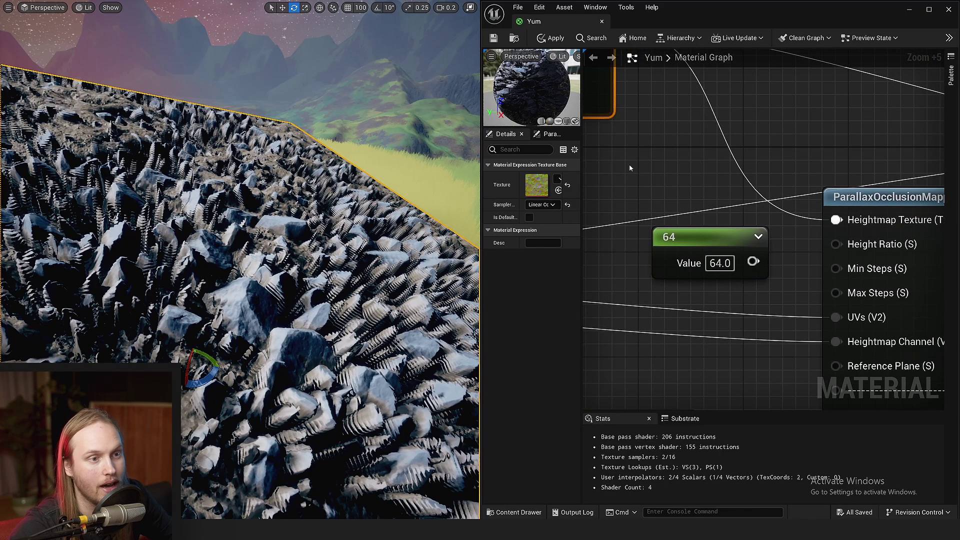
Add a Constant of 0.05 to the parallax setup and review the reshaped rocky plane.
key(1)
click(630, 164)
text(0.05)
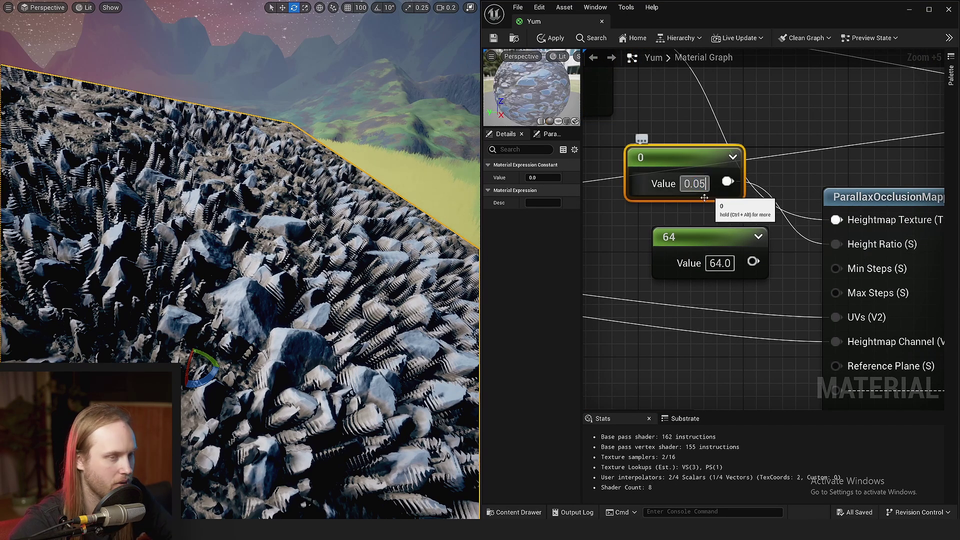
click(623, 113)
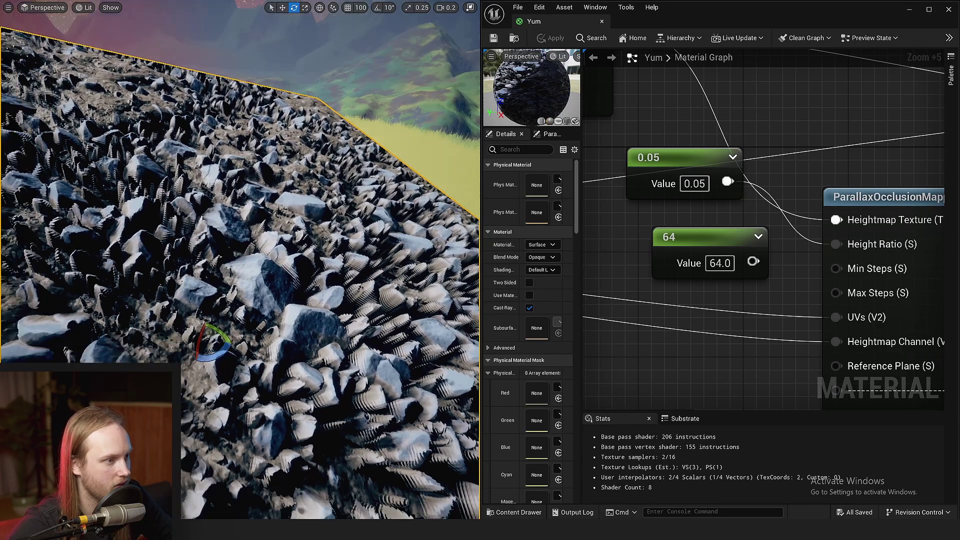
right_drag(240, 226, 240, 255)
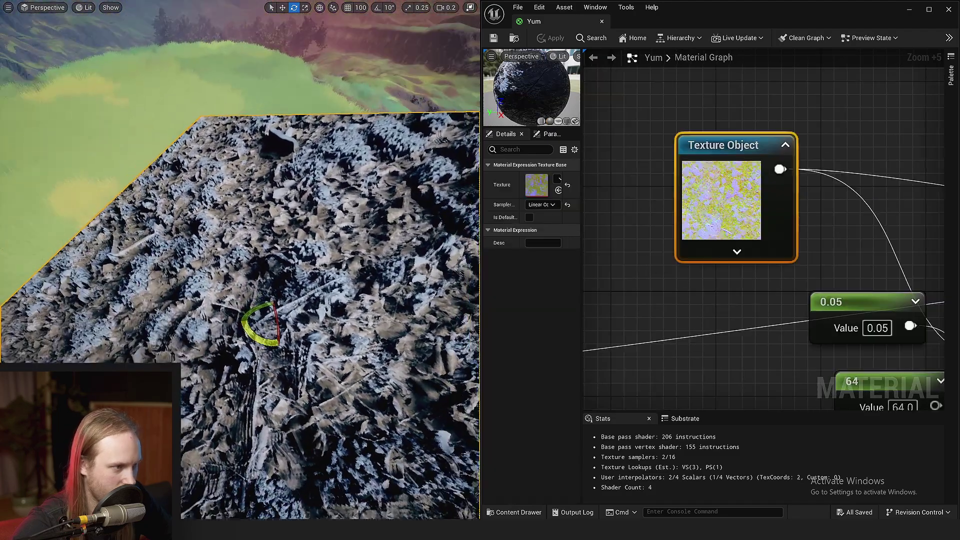
drag(262, 351, 244, 318)
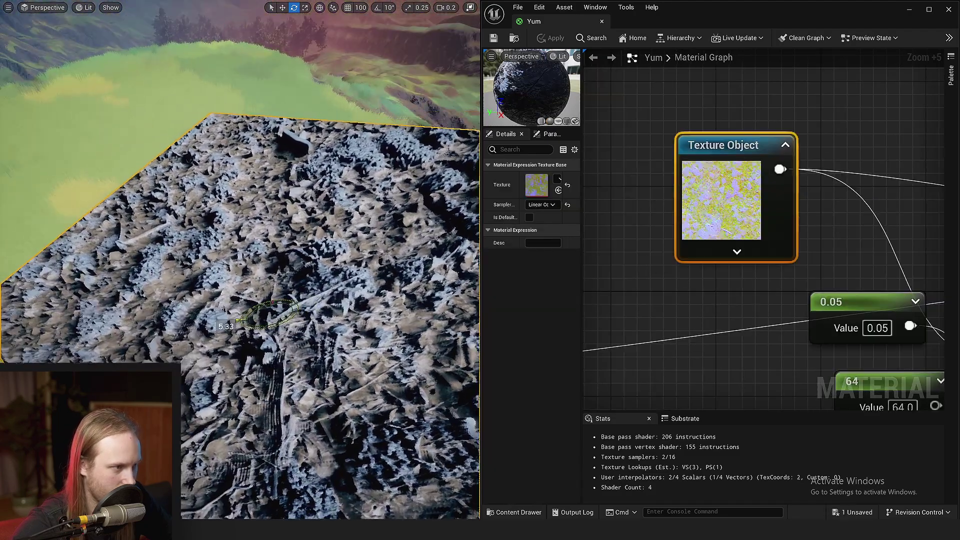
right_drag(244, 318, 225, 322)
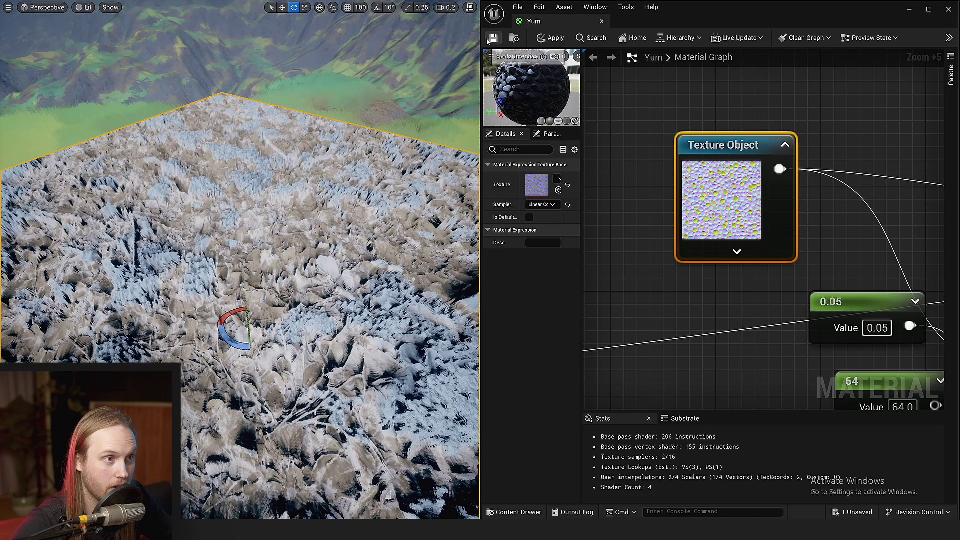
Save the parallax material asset so the rounded pebble heightmap shows on the floor.
click(492, 38)
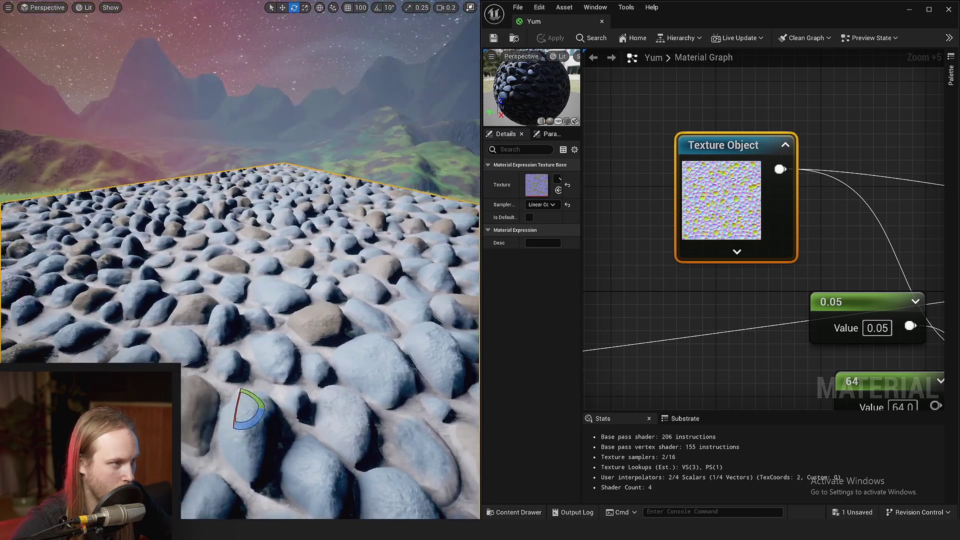
scroll(240, 263, up, 3)
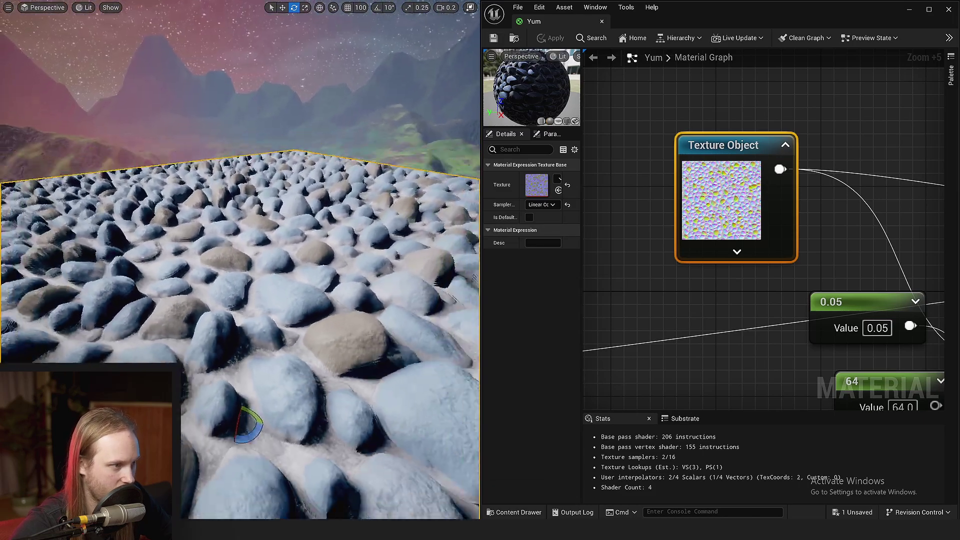
scroll(240, 262, down, 2)
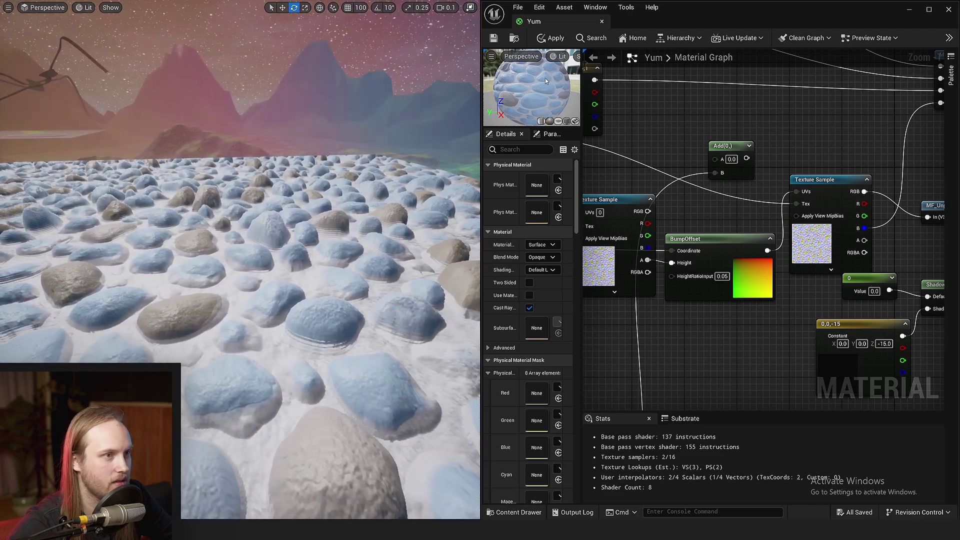
Apply the BumpOffset pebble material to the floor and pan across its nodes.
click(493, 38)
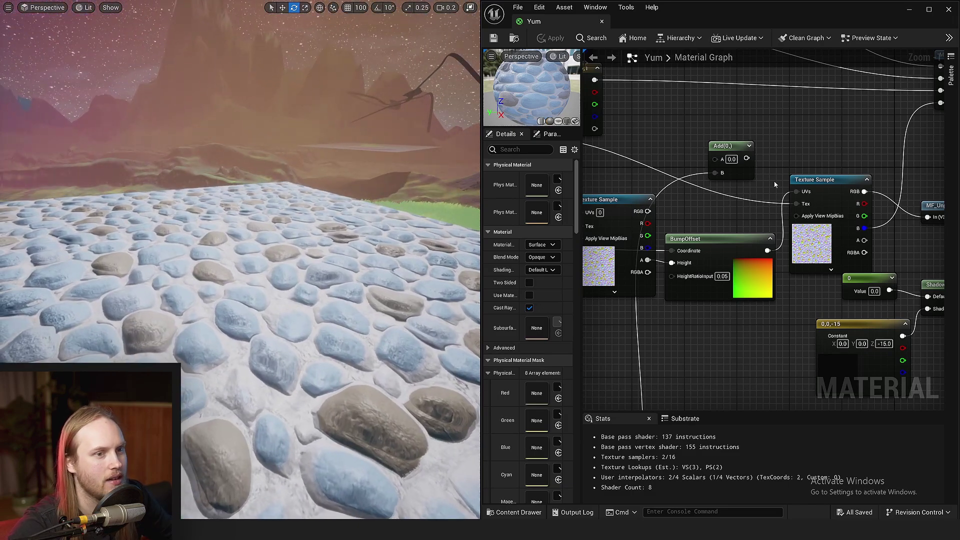
right_drag(780, 167, 752, 217)
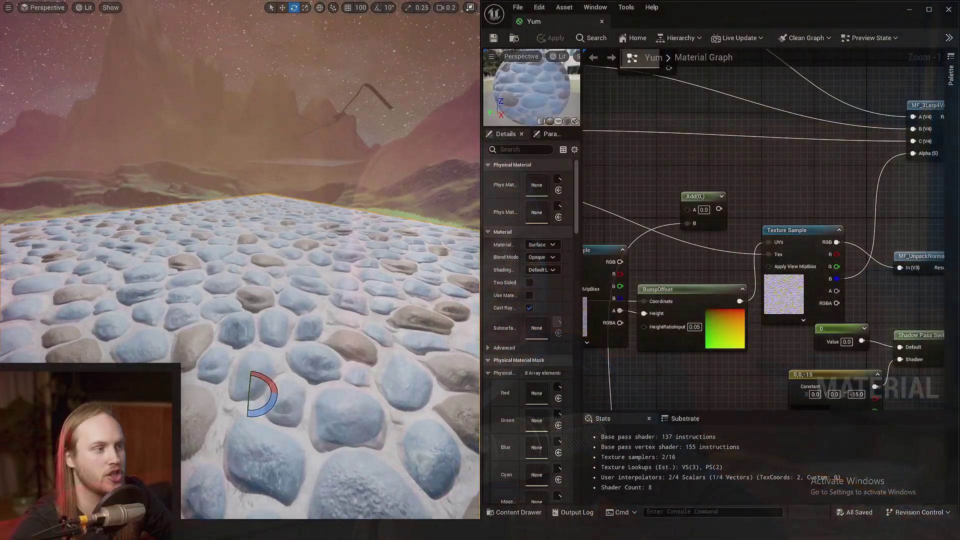
right_drag(201, 338, 201, 248)
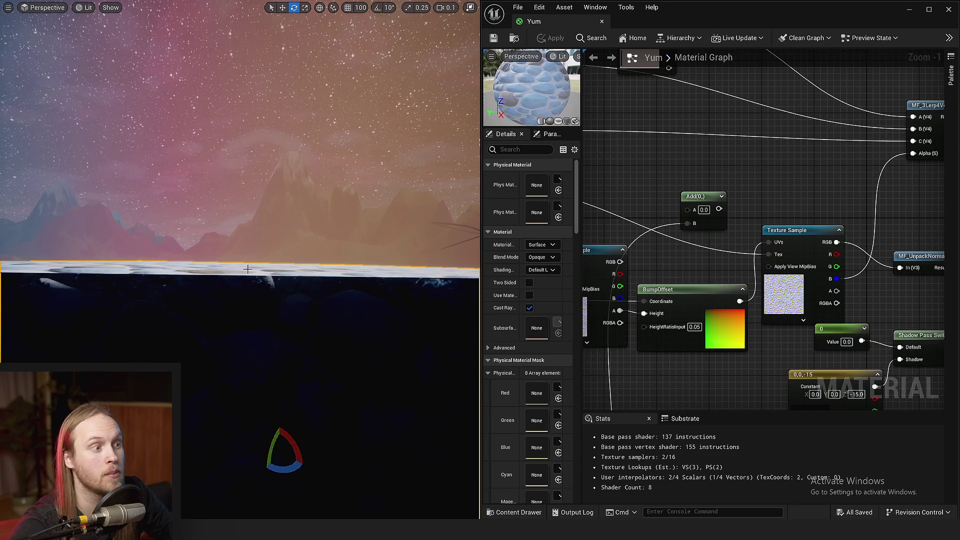
right_drag(247, 269, 247, 276)
mouse_move(256, 277)
mouse_down()
mouse_move(371, 320)
mouse_move(370, 346)
mouse_up()
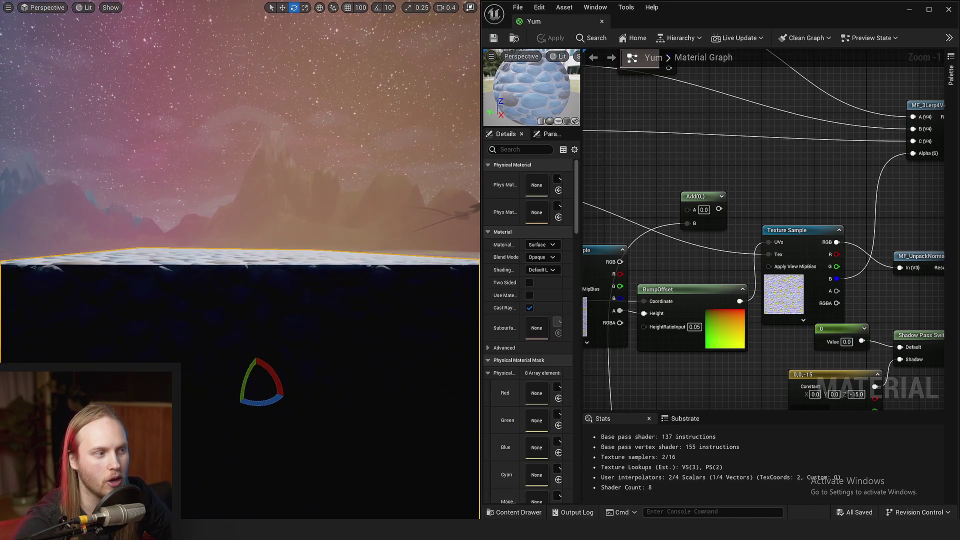
drag(342, 269, 300, 290)
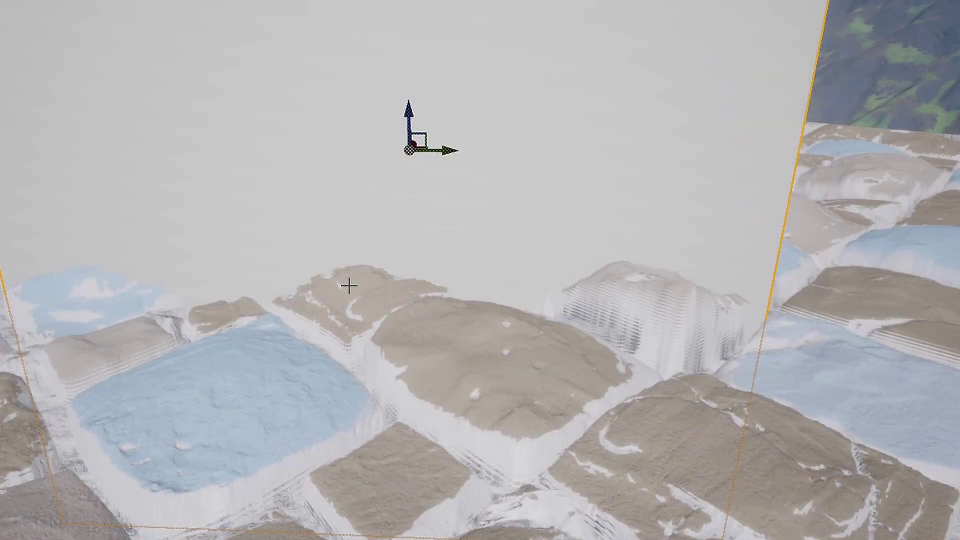
scroll(349, 286, down, 3)
scroll(363, 263, down, 3)
scroll(363, 263, down, 2)
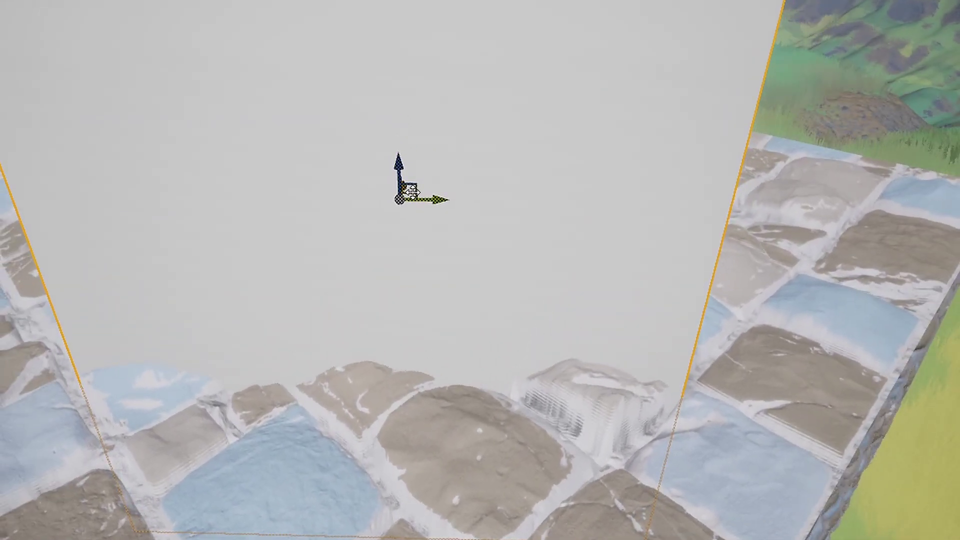
scroll(411, 191, down, 3)
scroll(407, 160, down, 2)
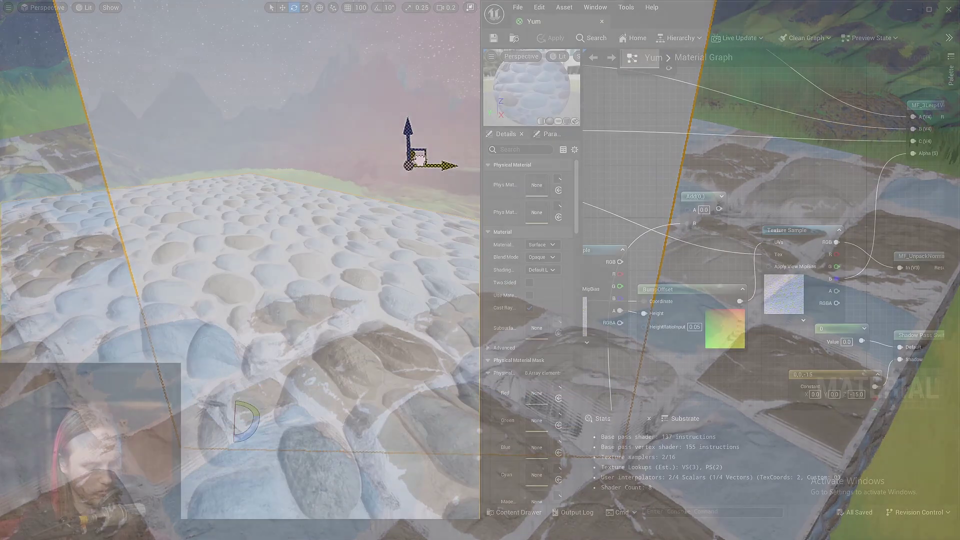